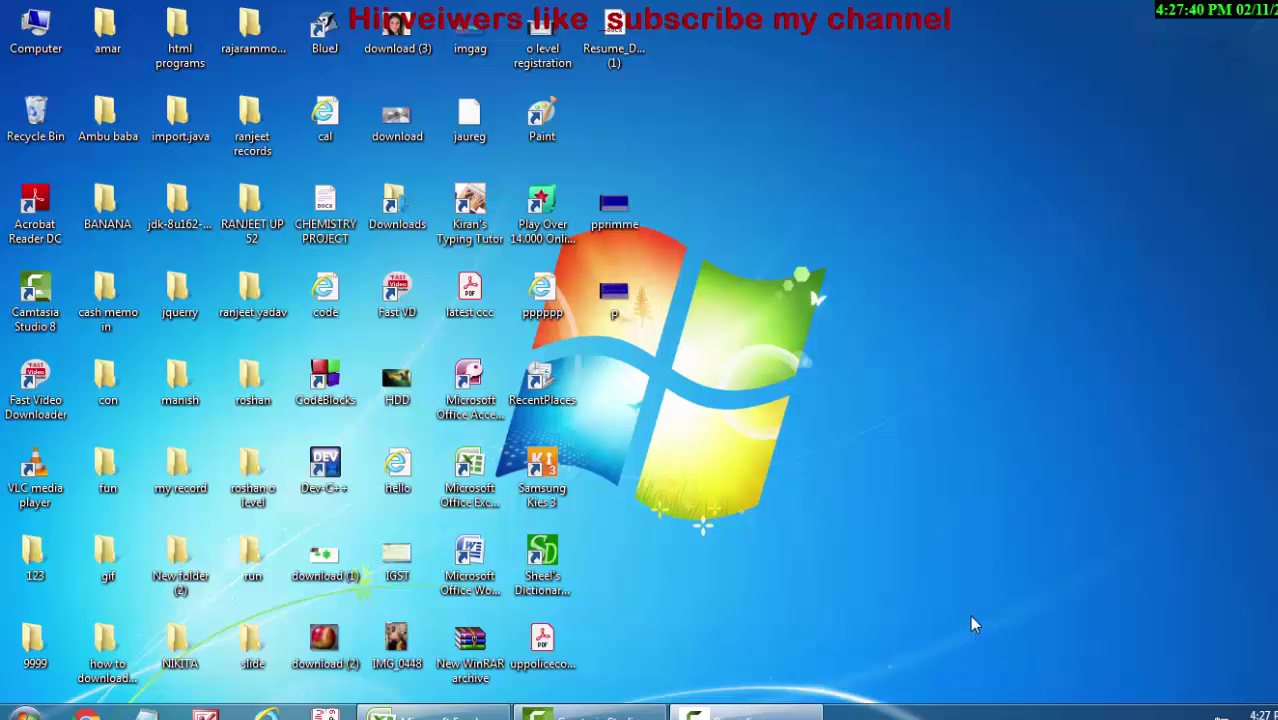
Merge and center A1:C3 and label it Left.
{"action": "left_click", "coordinate": [430, 712]}
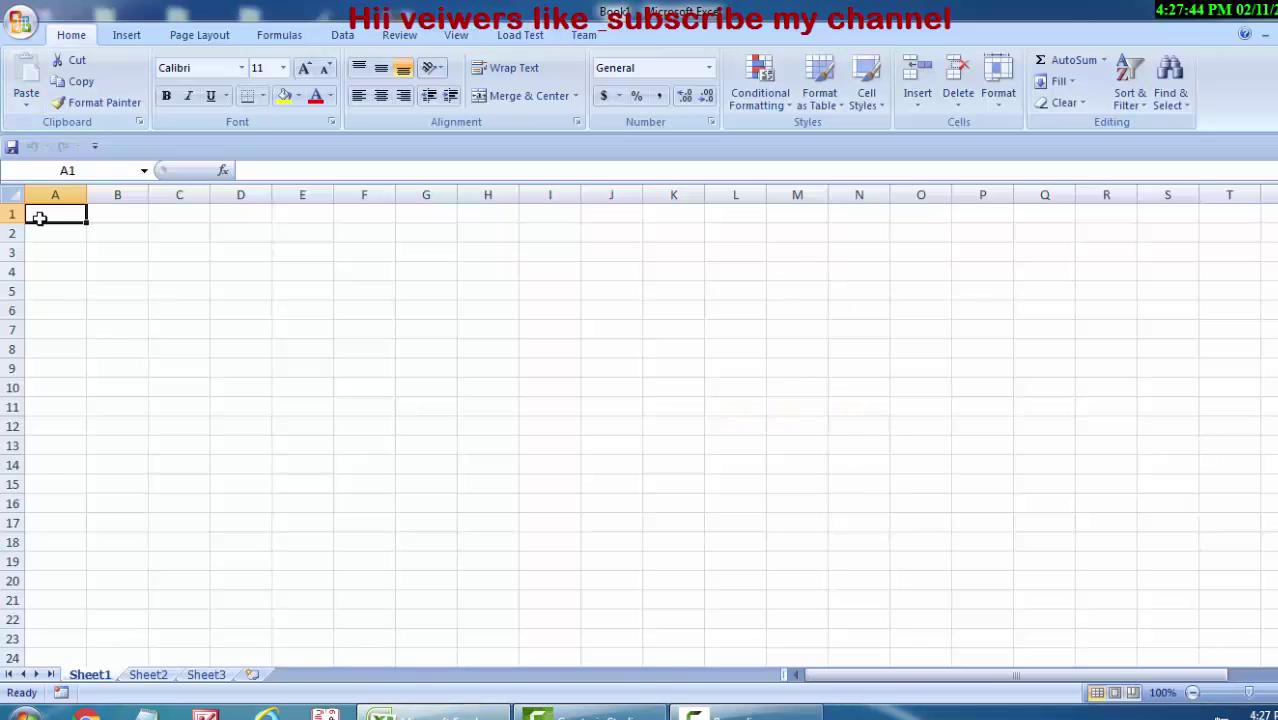
{"action": "left_click_drag", "start_coordinate": [39, 218], "coordinate": [200, 249]}
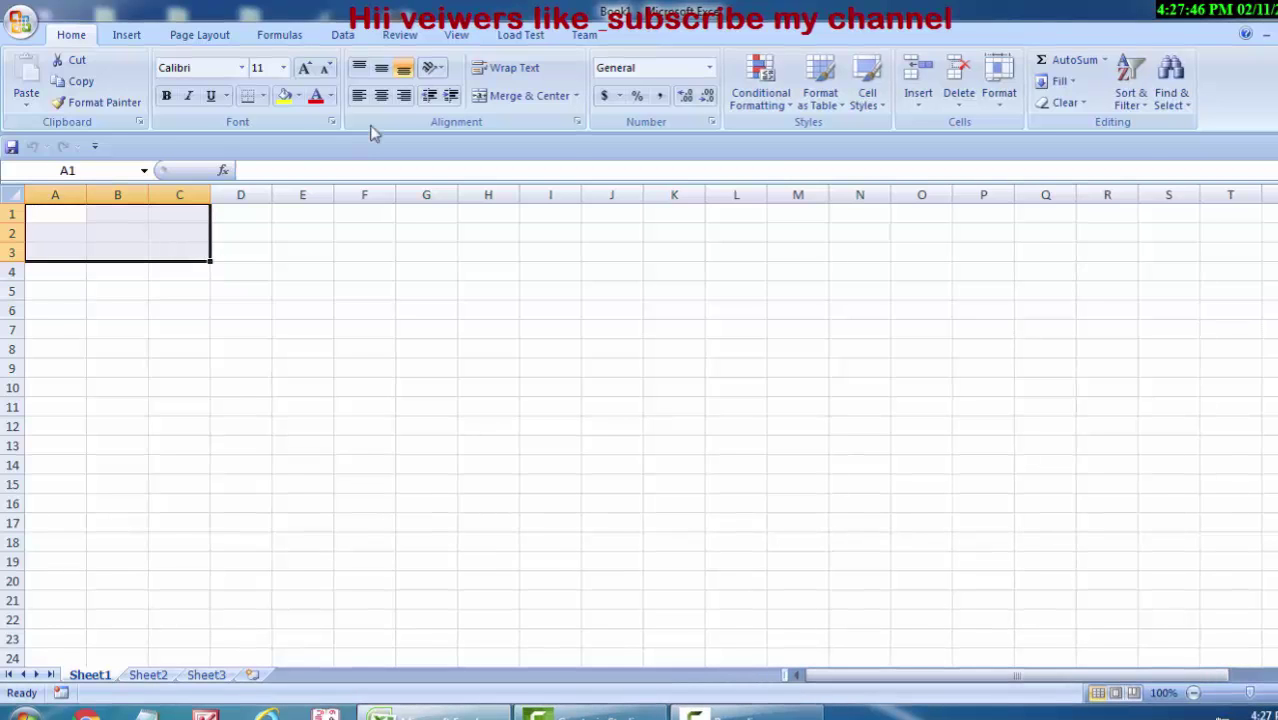
{"action": "left_click", "coordinate": [516, 97]}
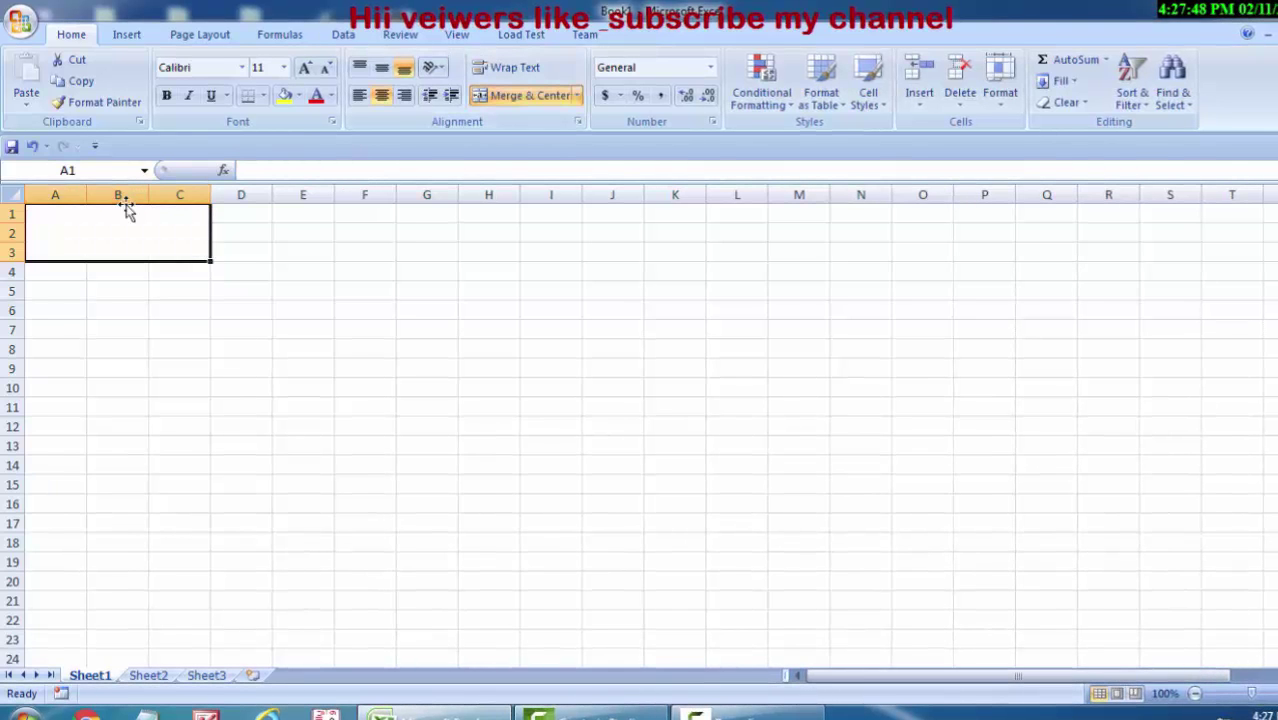
{"action": "double_click", "coordinate": [107, 230]}
{"action": "type", "text": "Left"}
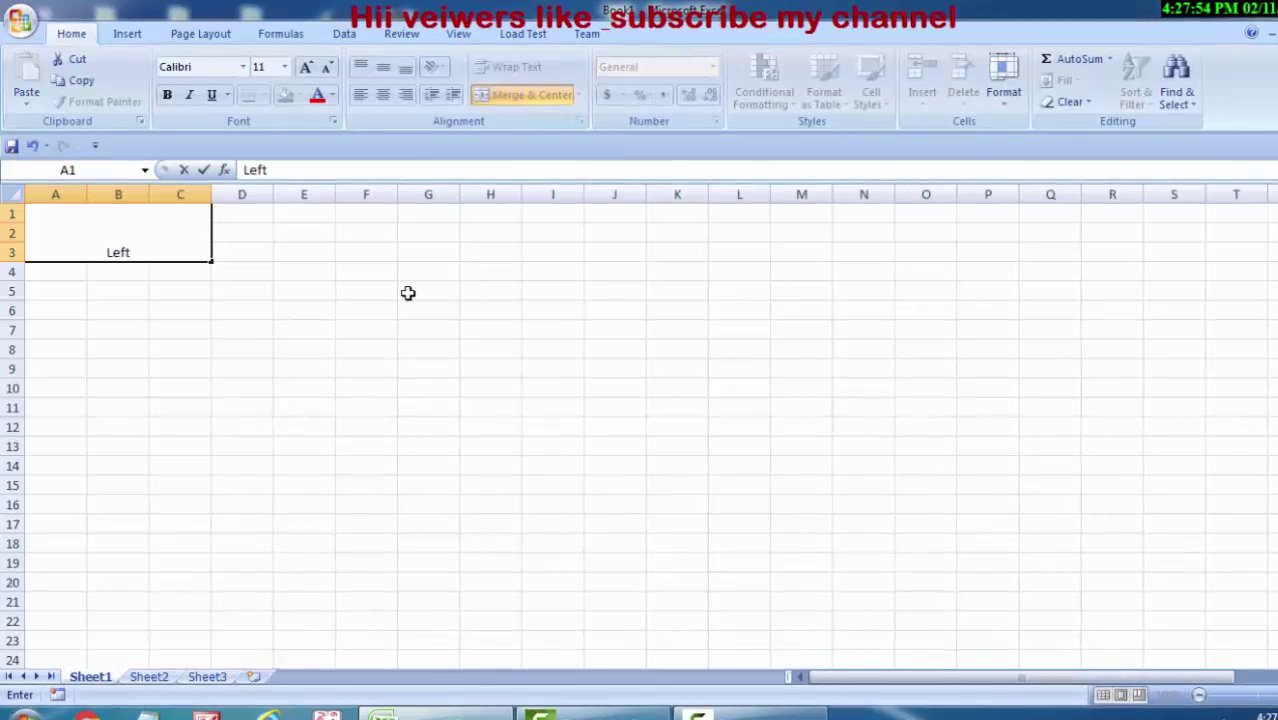
{"action": "left_click", "coordinate": [395, 300]}
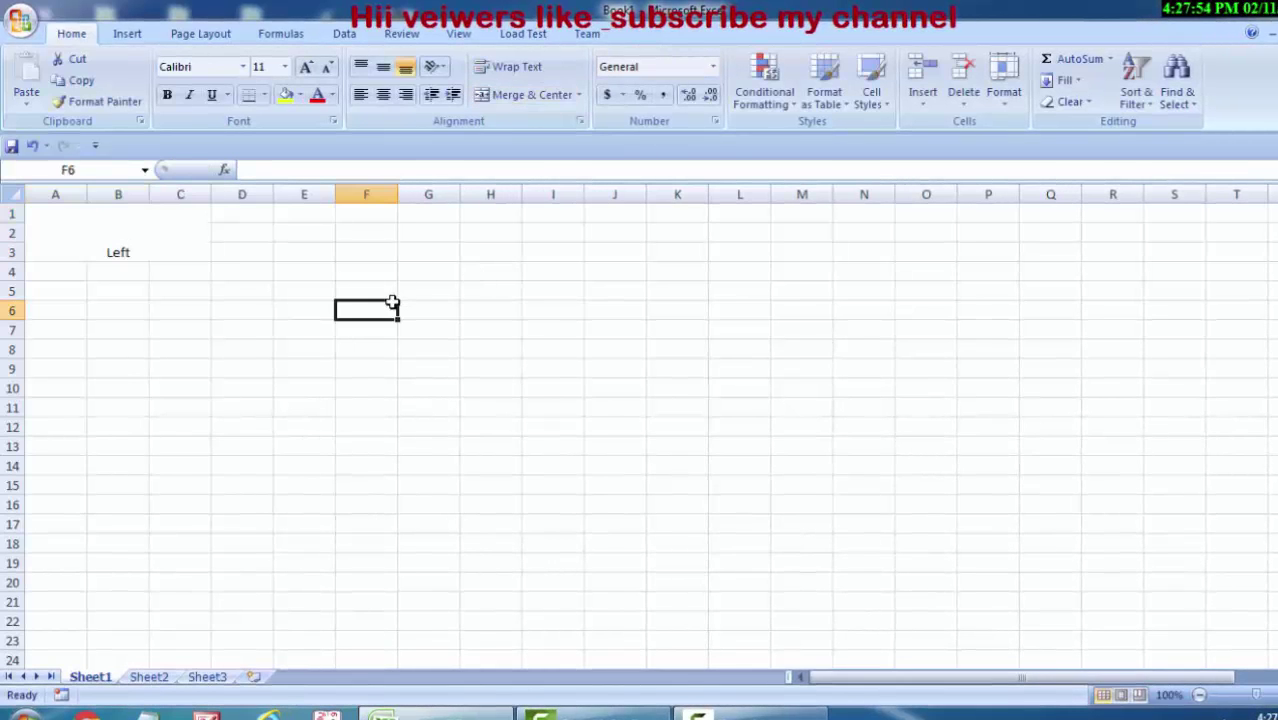
Merge and center D1:E3 and label it Right.
{"action": "left_click", "coordinate": [241, 215]}
{"action": "left_click_drag", "start_coordinate": [241, 215], "coordinate": [288, 245]}
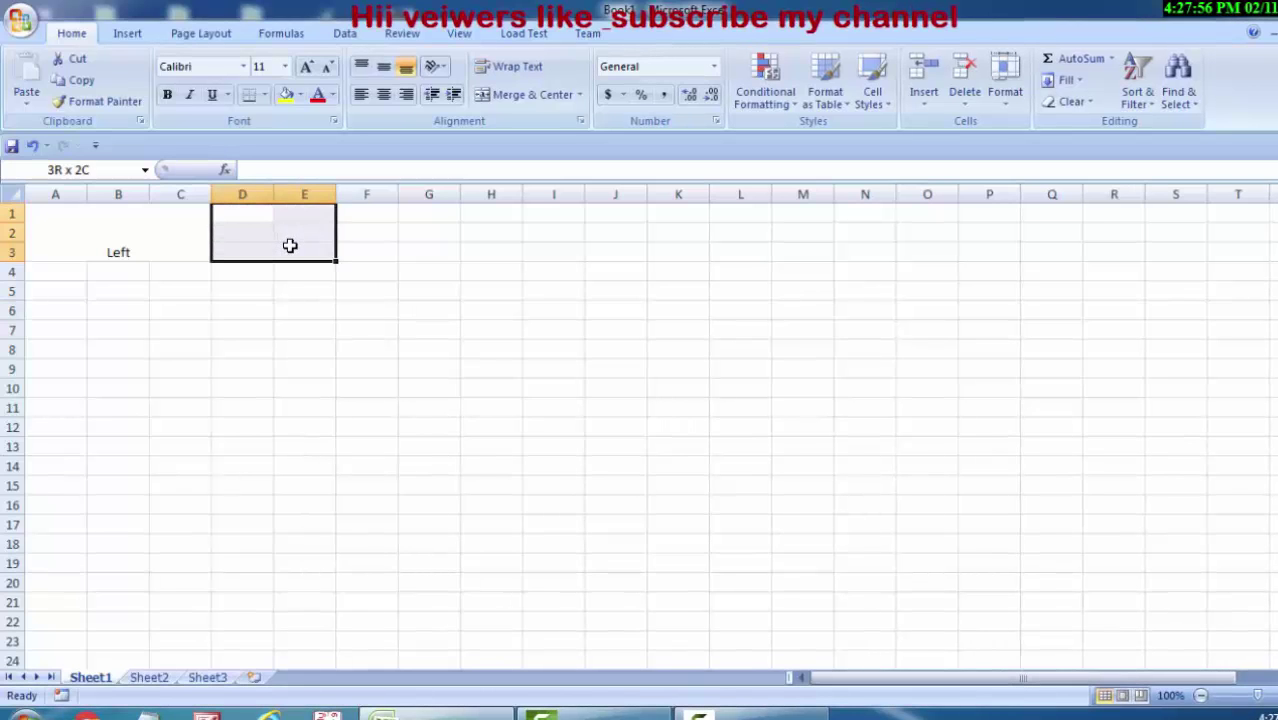
{"action": "left_click", "coordinate": [528, 94]}
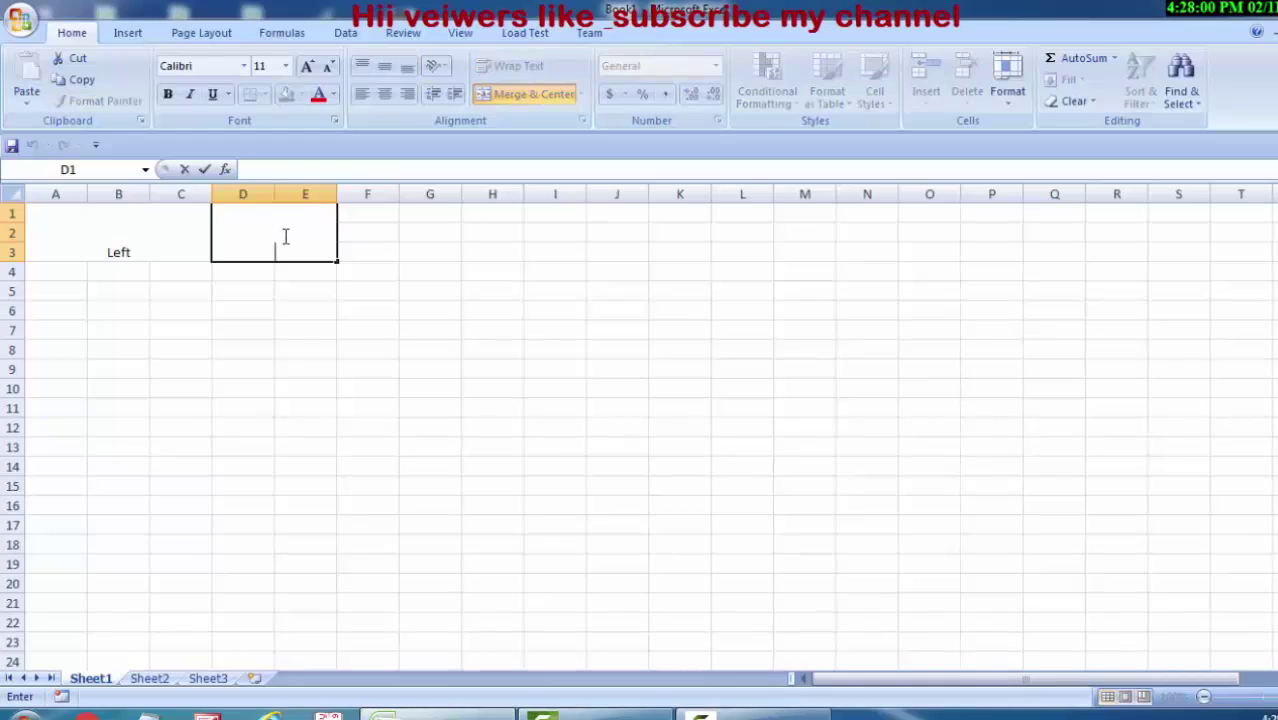
{"action": "type", "text": "Rig"}
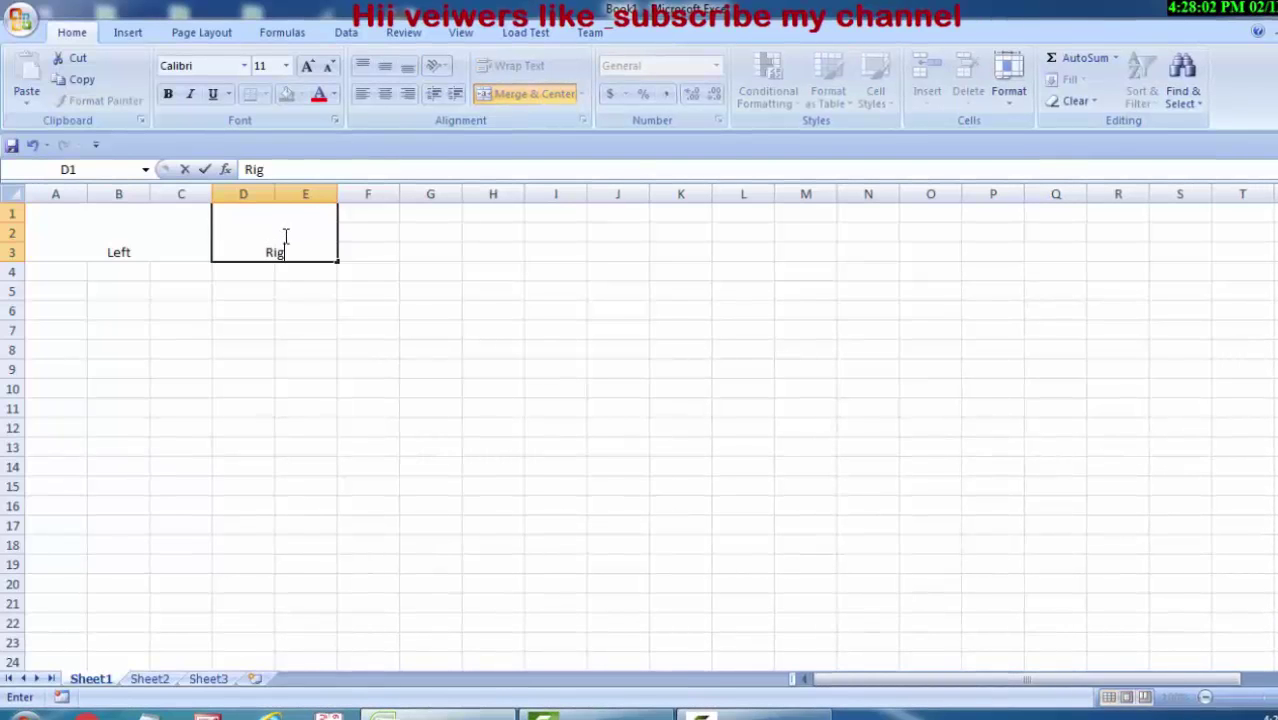
{"action": "type", "text": "ht"}
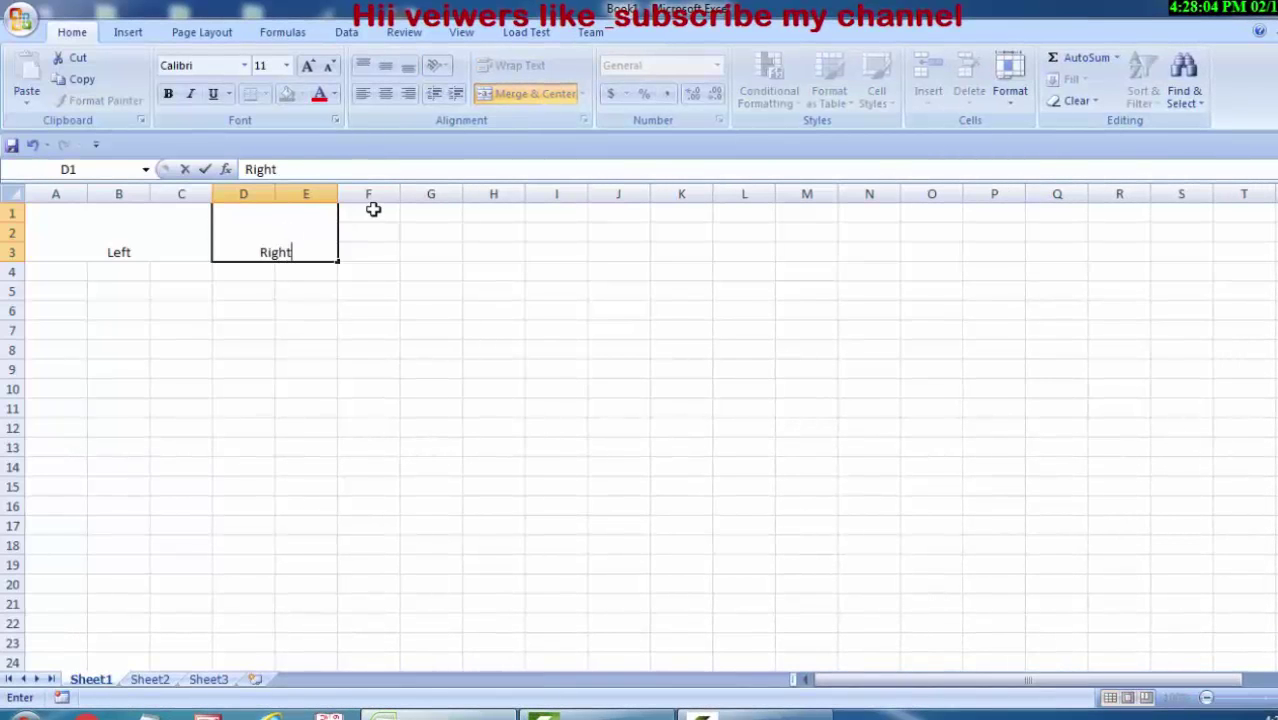
Merge and center F1:G3 and label it Mid.
{"action": "left_click_drag", "start_coordinate": [383, 213], "coordinate": [405, 247]}
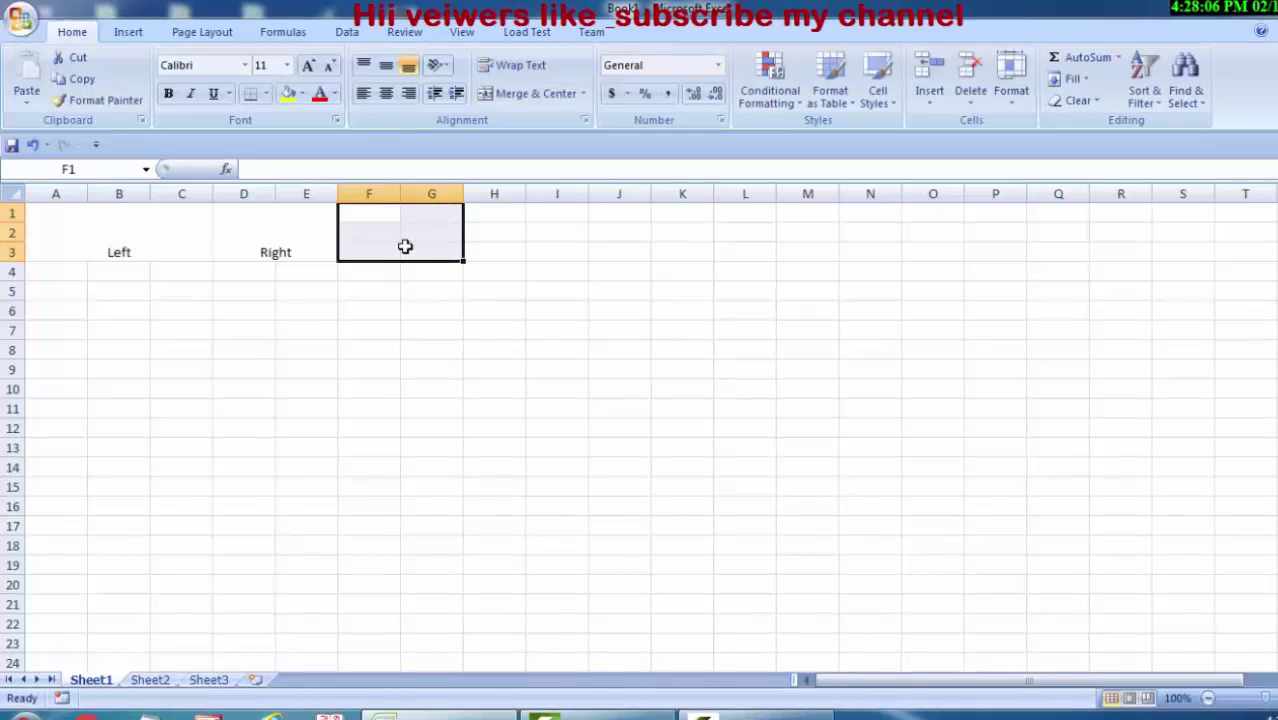
{"action": "left_click", "coordinate": [515, 93]}
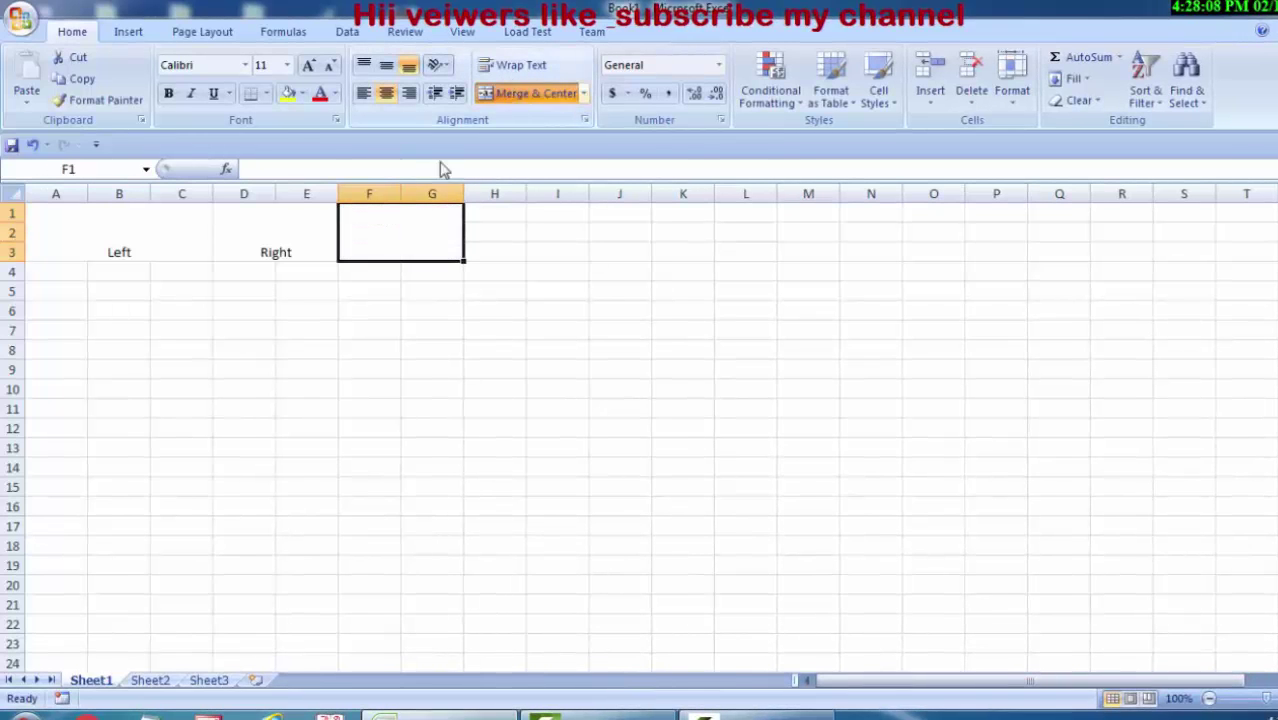
{"action": "double_click", "coordinate": [395, 233]}
{"action": "type", "text": "Mi"}
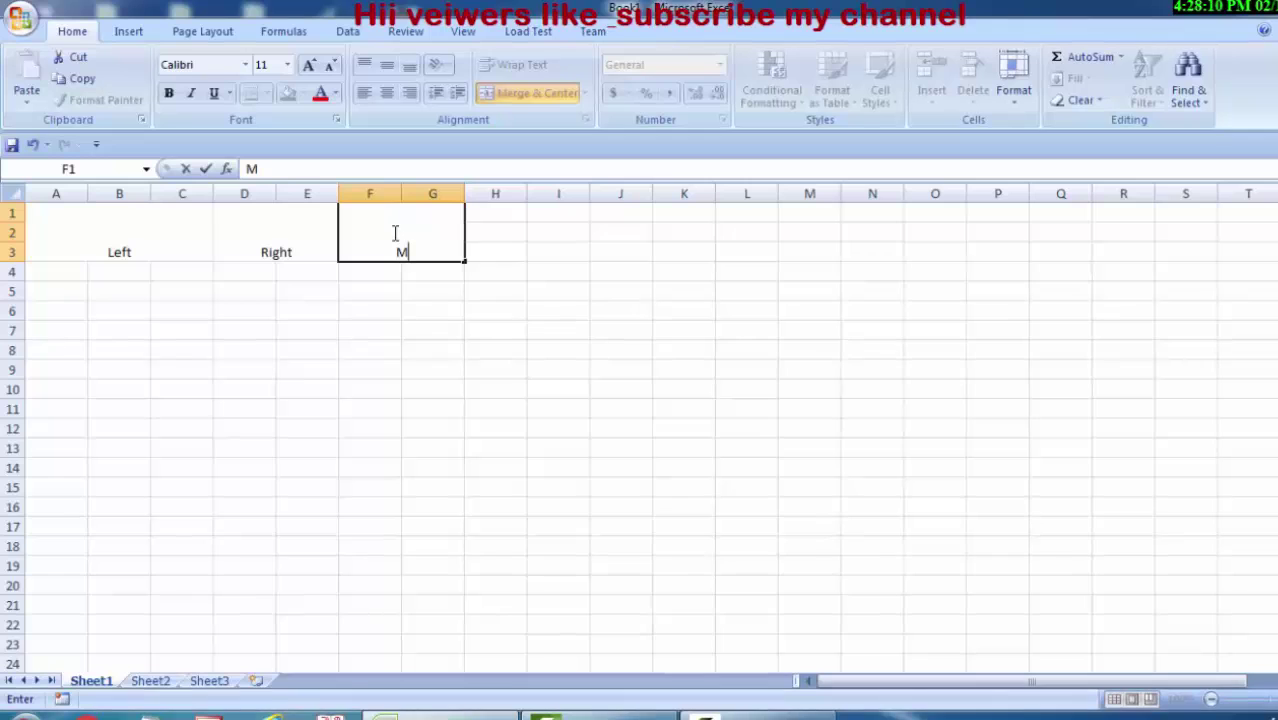
{"action": "type", "text": "d"}
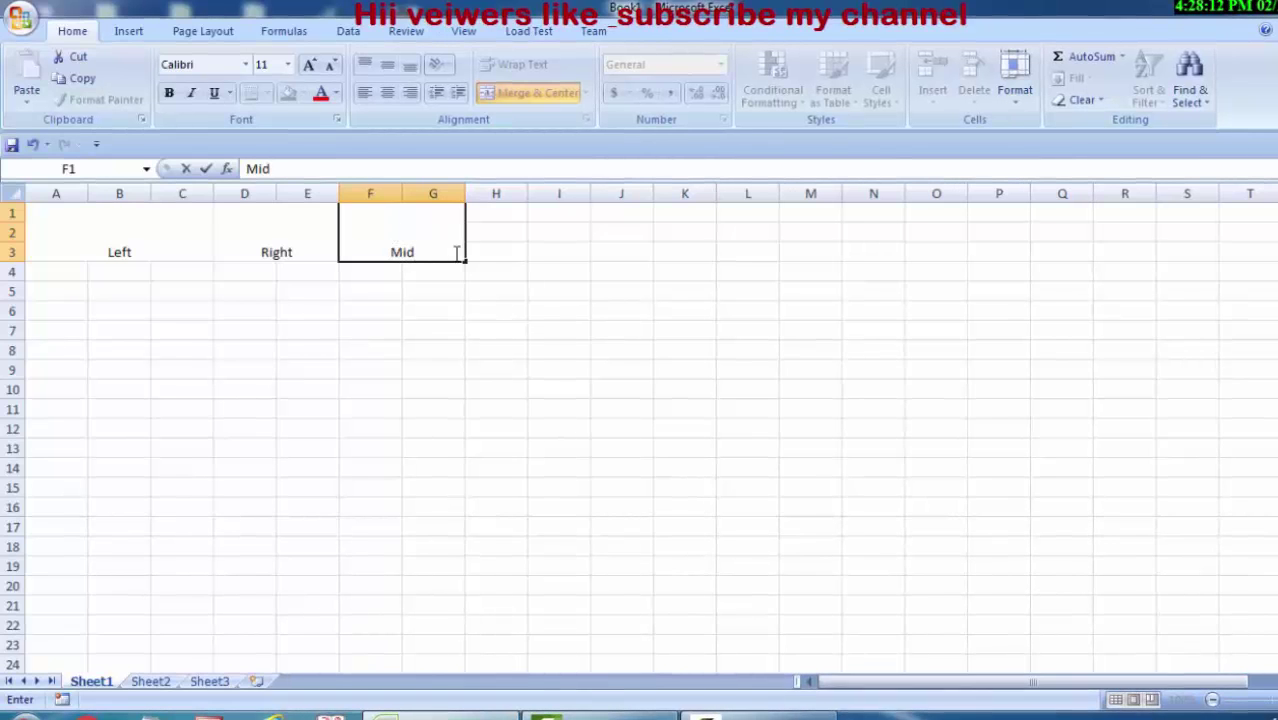
{"action": "left_click", "coordinate": [536, 271]}
Merge and center H1:I3 and label it Mod.
{"action": "left_click_drag", "start_coordinate": [490, 210], "coordinate": [536, 248]}
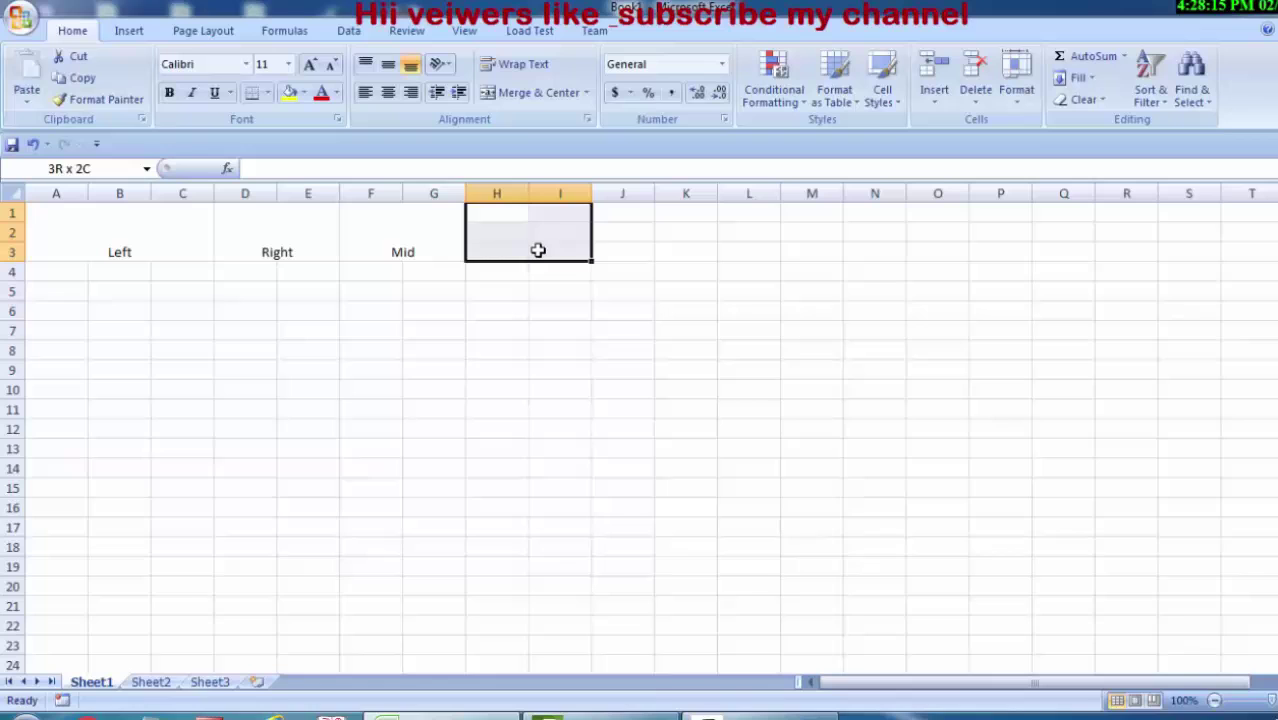
{"action": "left_click", "coordinate": [535, 93]}
{"action": "double_click", "coordinate": [522, 234]}
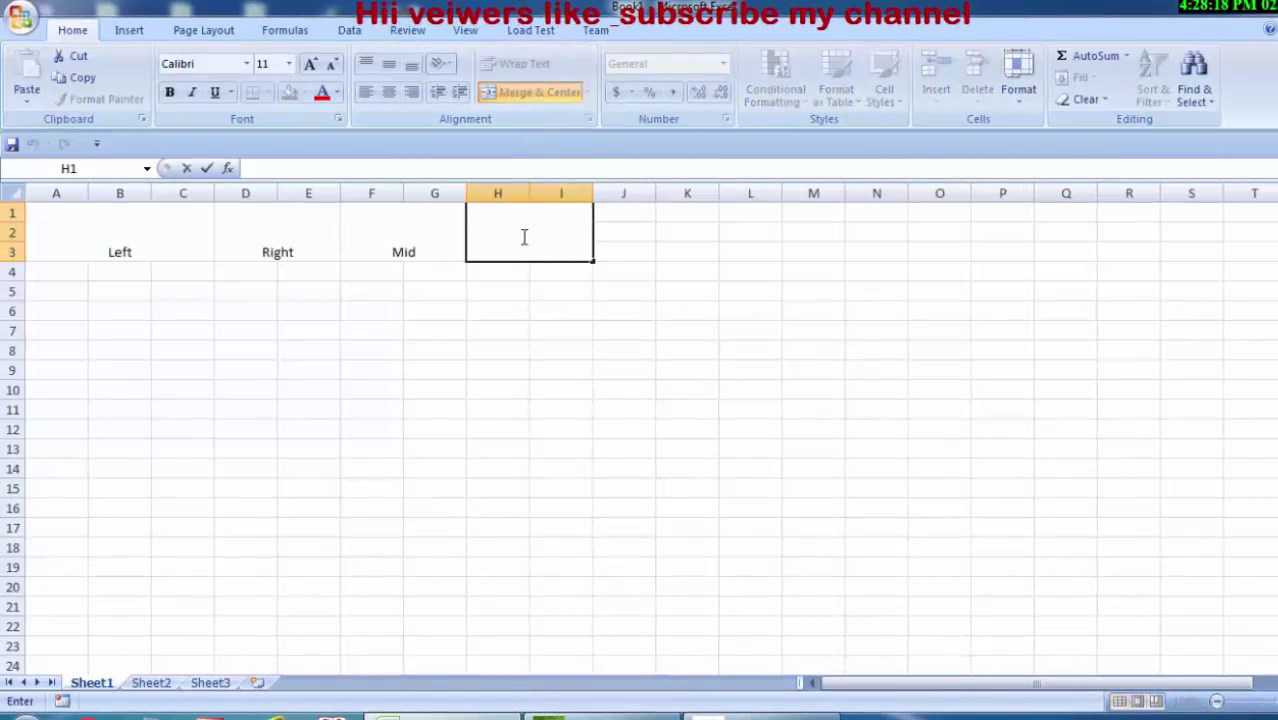
{"action": "type", "text": "Mofd"}
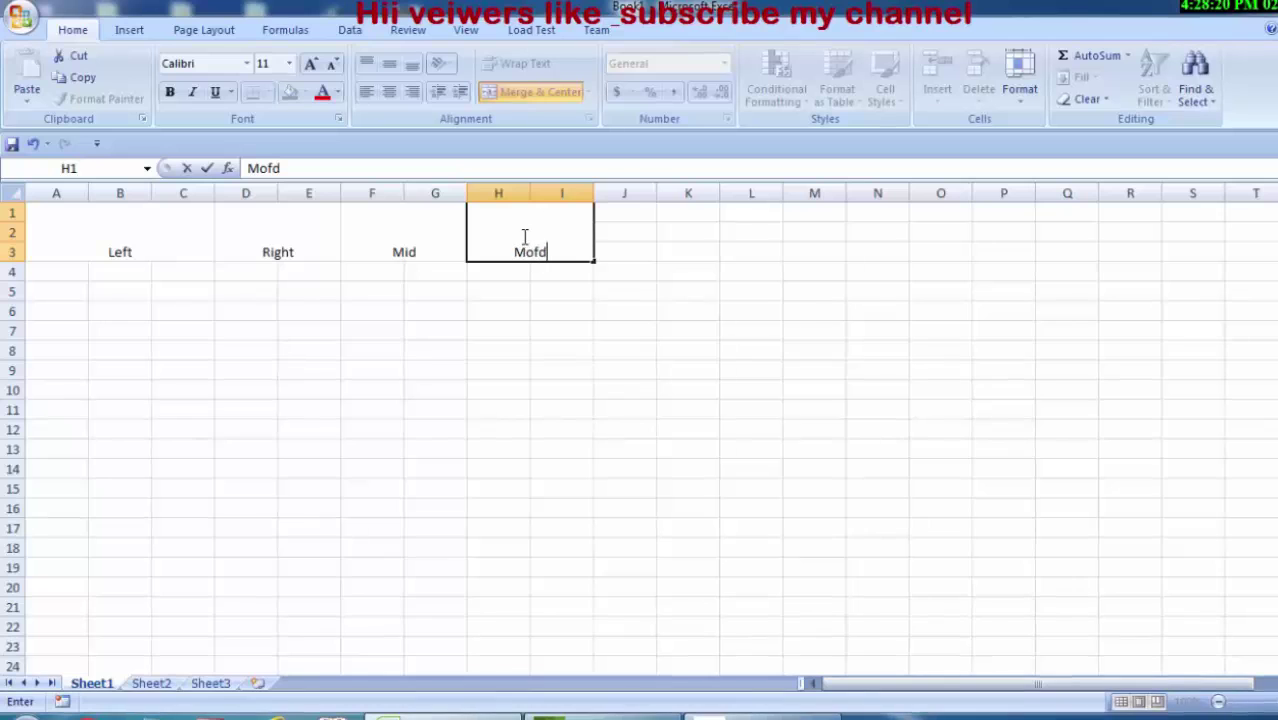
{"action": "key", "text": "BackSpace"}
{"action": "key", "text": "BackSpace"}
{"action": "key", "text": "BackSpace"}
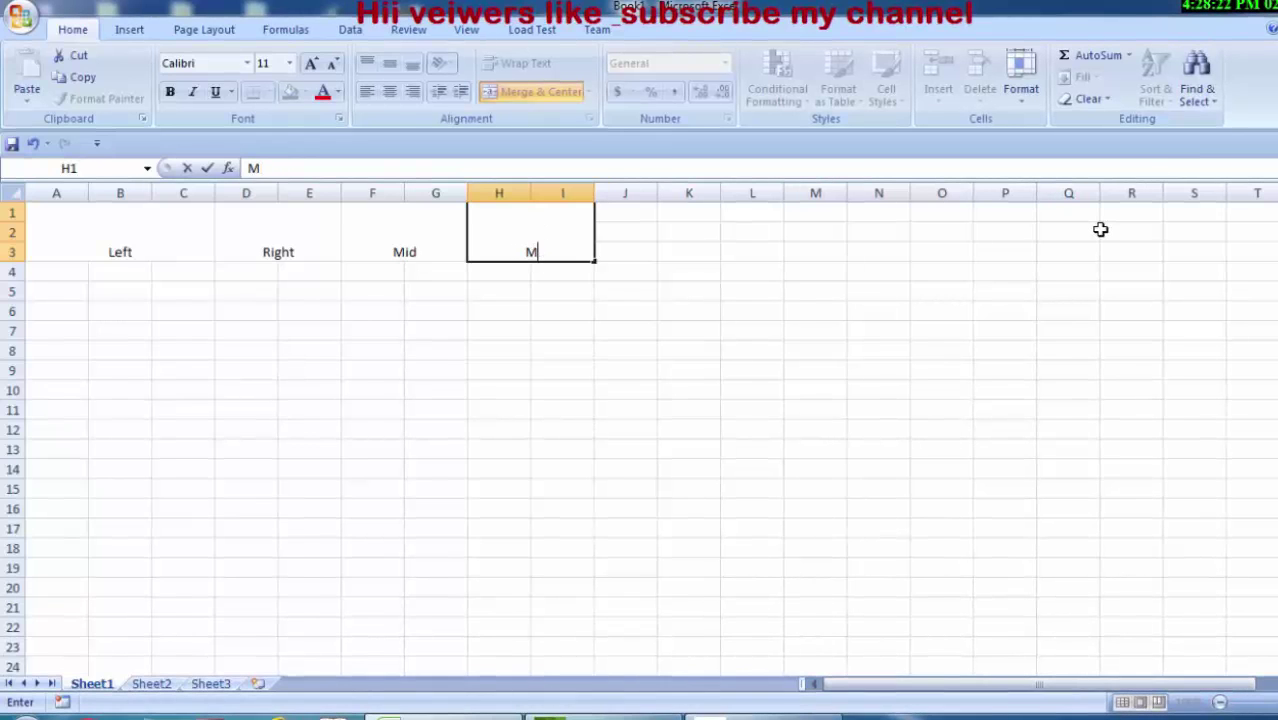
{"action": "type", "text": "od"}
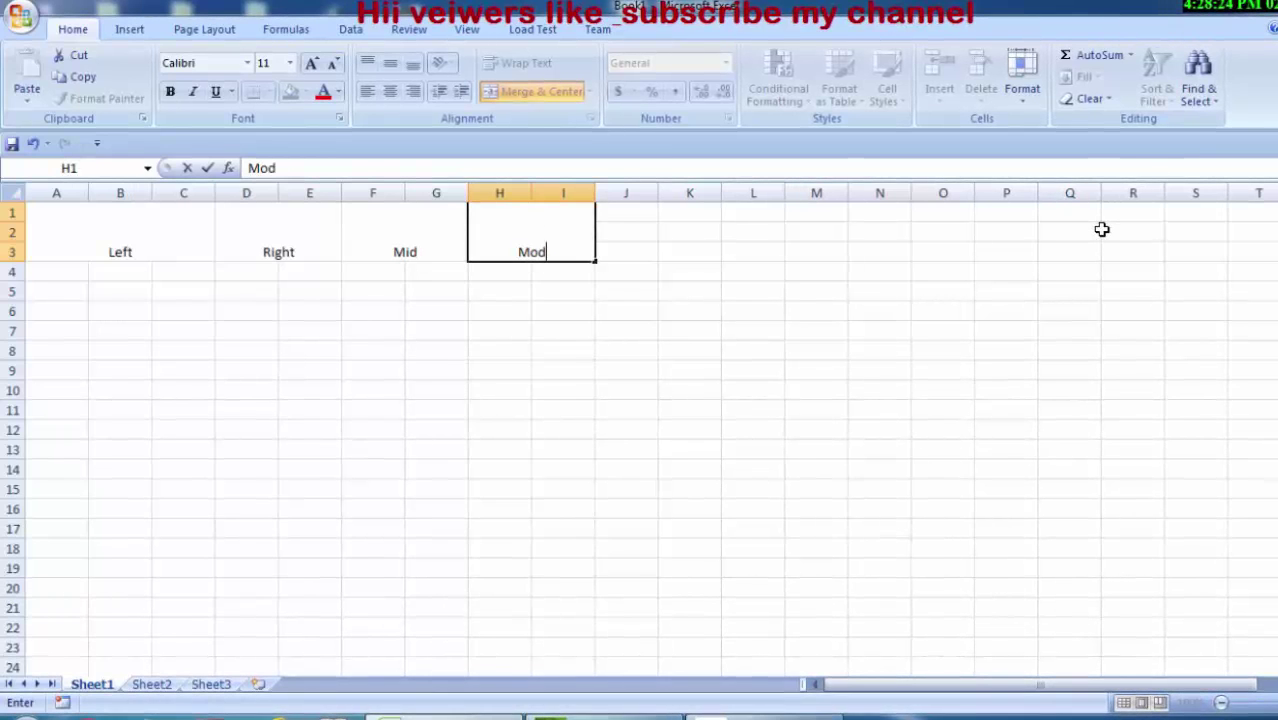
{"action": "left_click", "coordinate": [746, 383]}
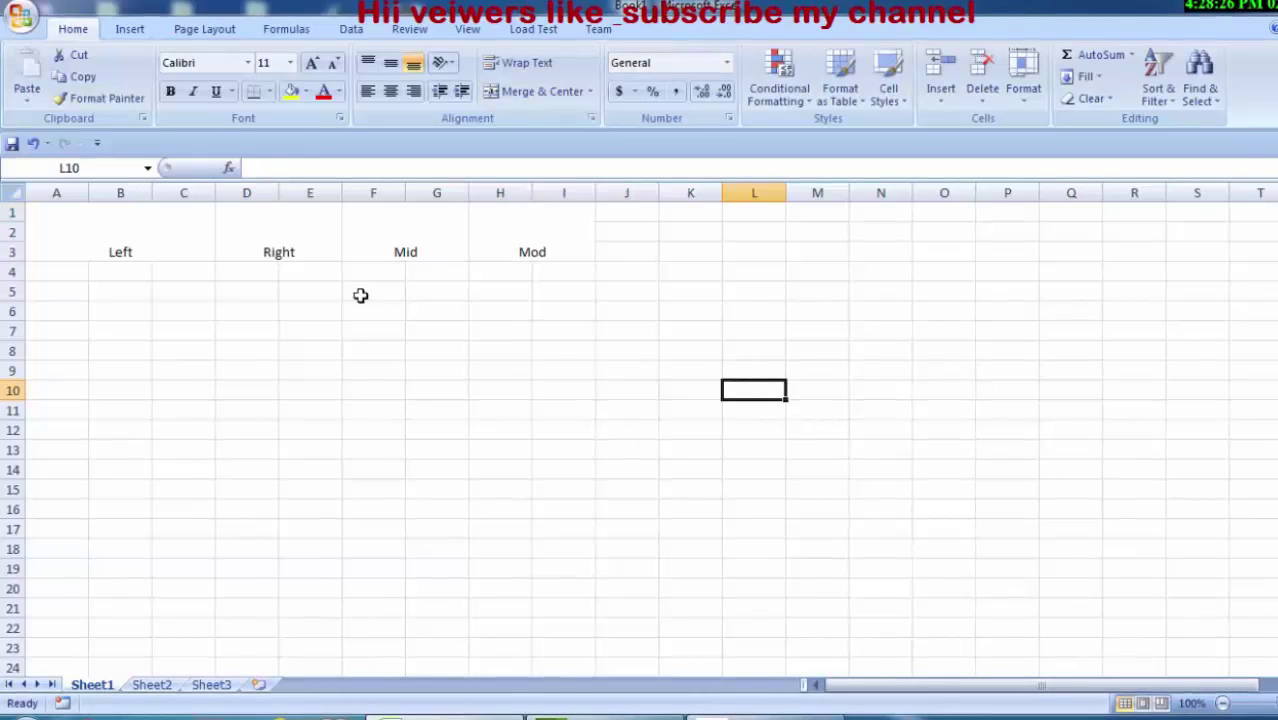
Merge and center J1:K3 as Len and L1:M3 as Day.
{"action": "left_click_drag", "start_coordinate": [631, 216], "coordinate": [663, 248]}
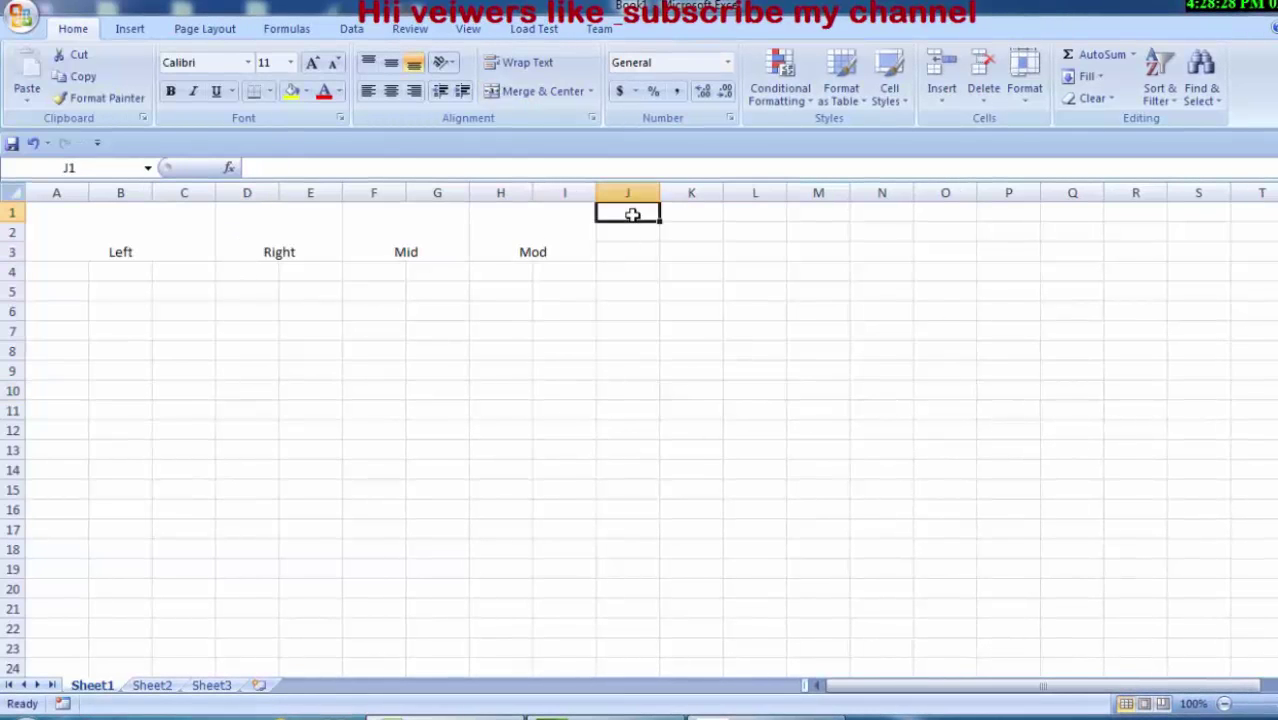
{"action": "left_click", "coordinate": [545, 91]}
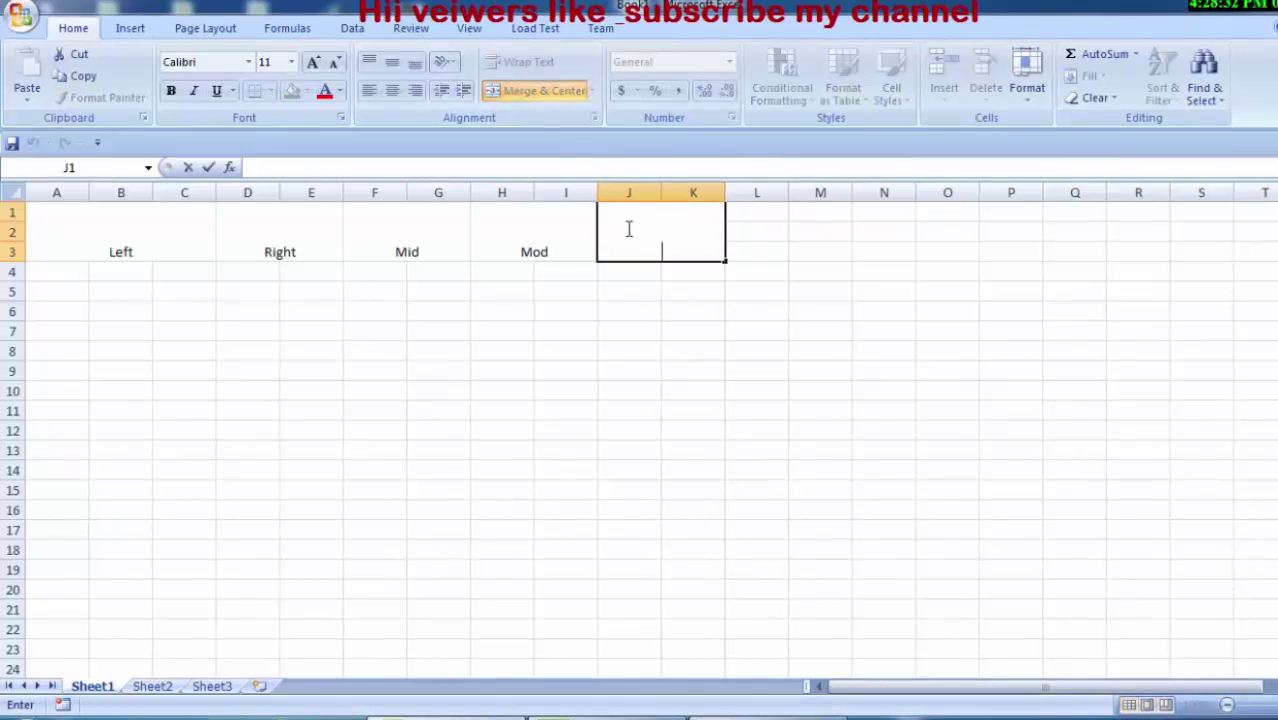
{"action": "type", "text": "Le"}
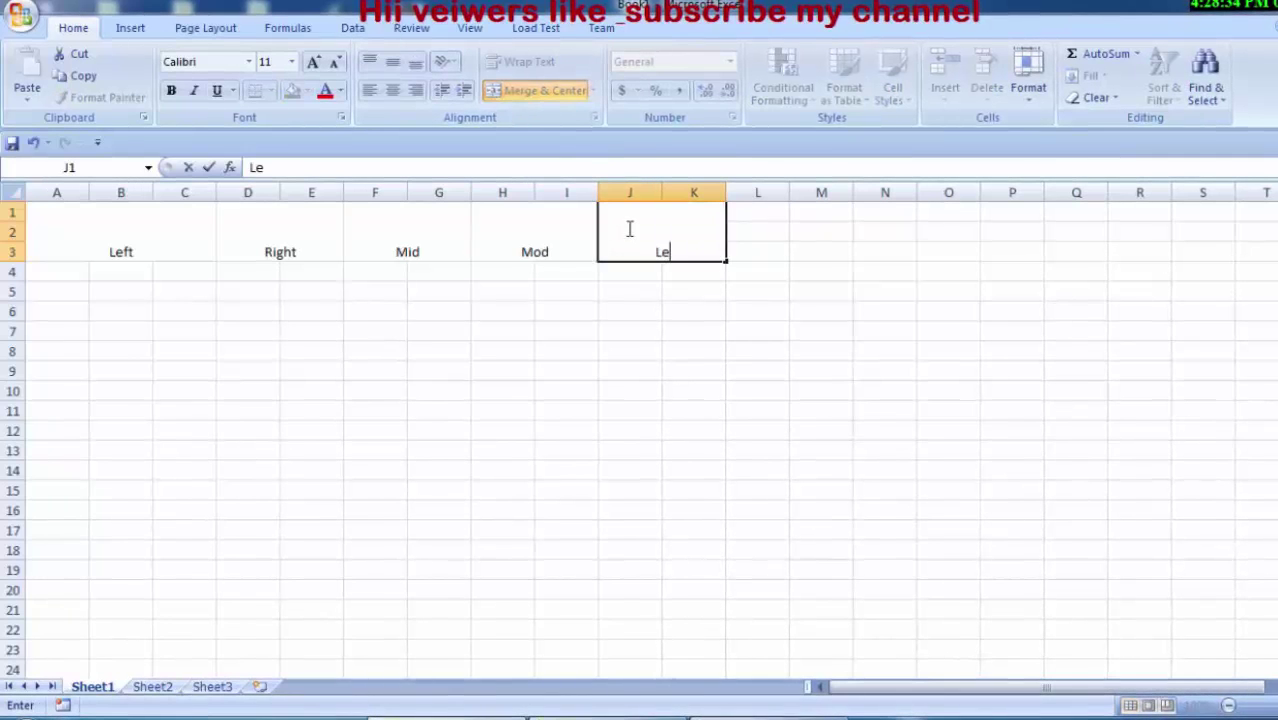
{"action": "type", "text": "n"}
{"action": "left_click", "coordinate": [750, 212]}
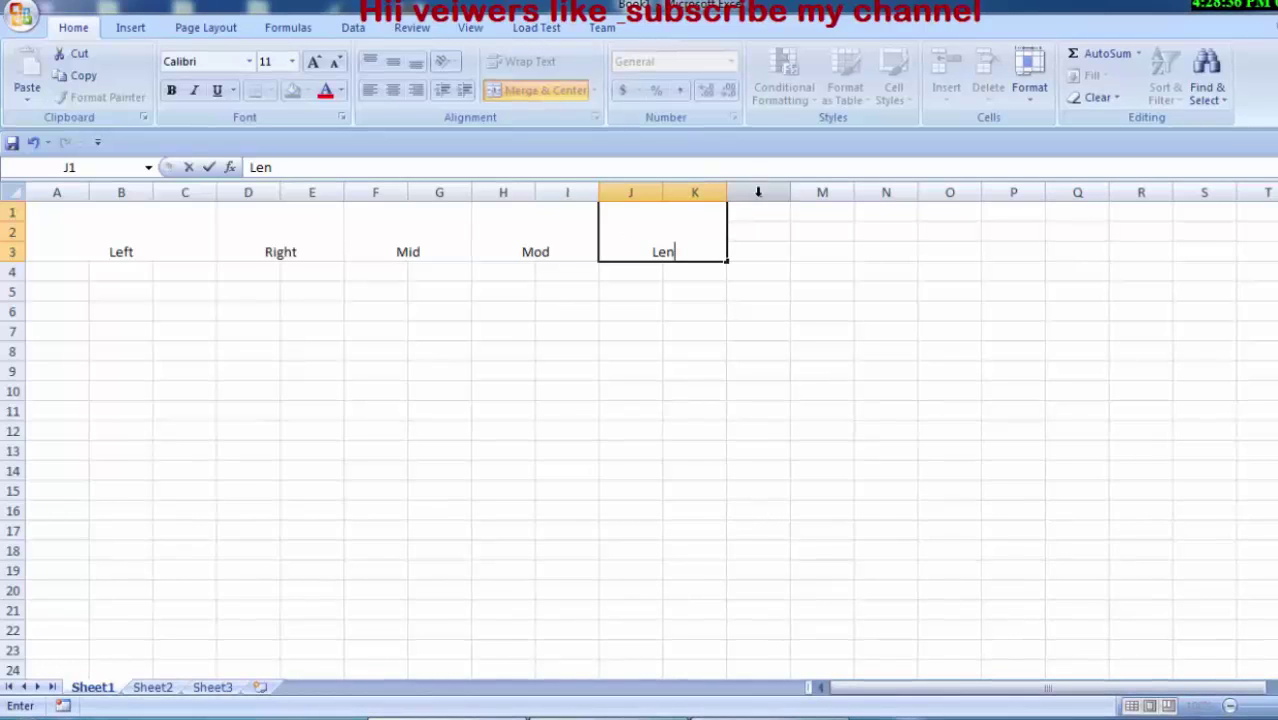
{"action": "left_click_drag", "start_coordinate": [773, 223], "coordinate": [805, 249]}
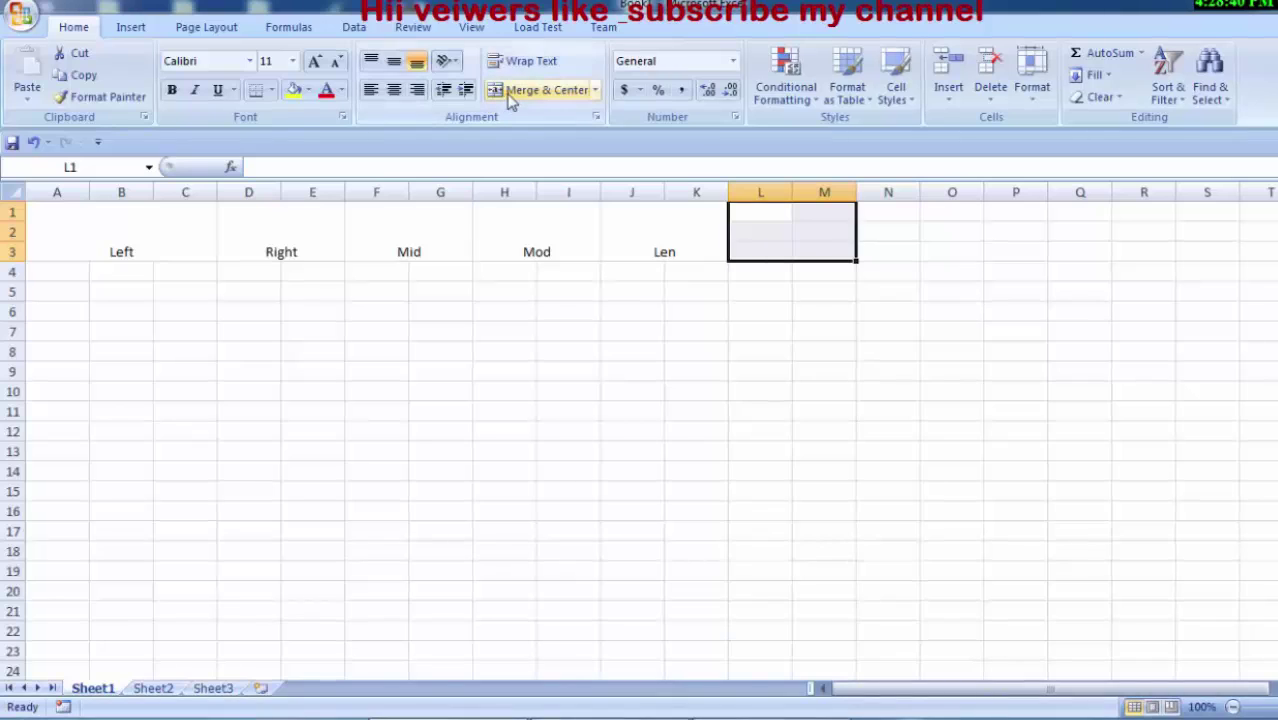
{"action": "left_click", "coordinate": [513, 98]}
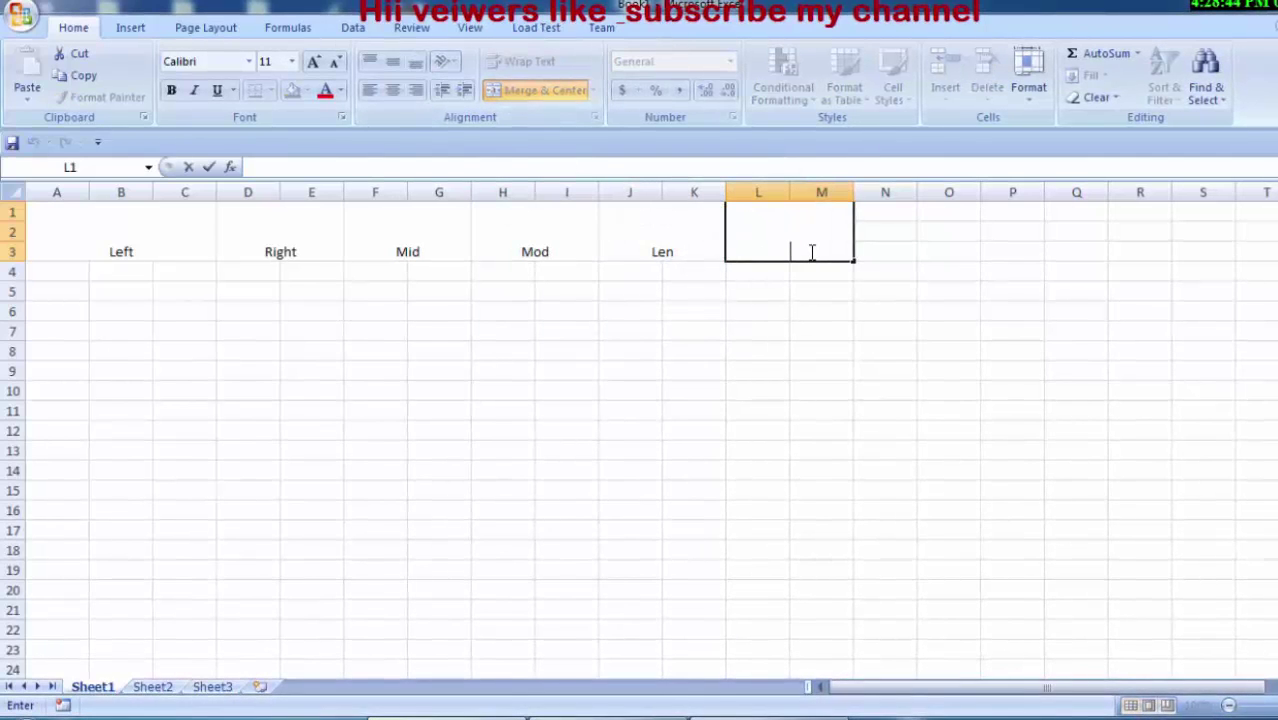
{"action": "type", "text": "D"}
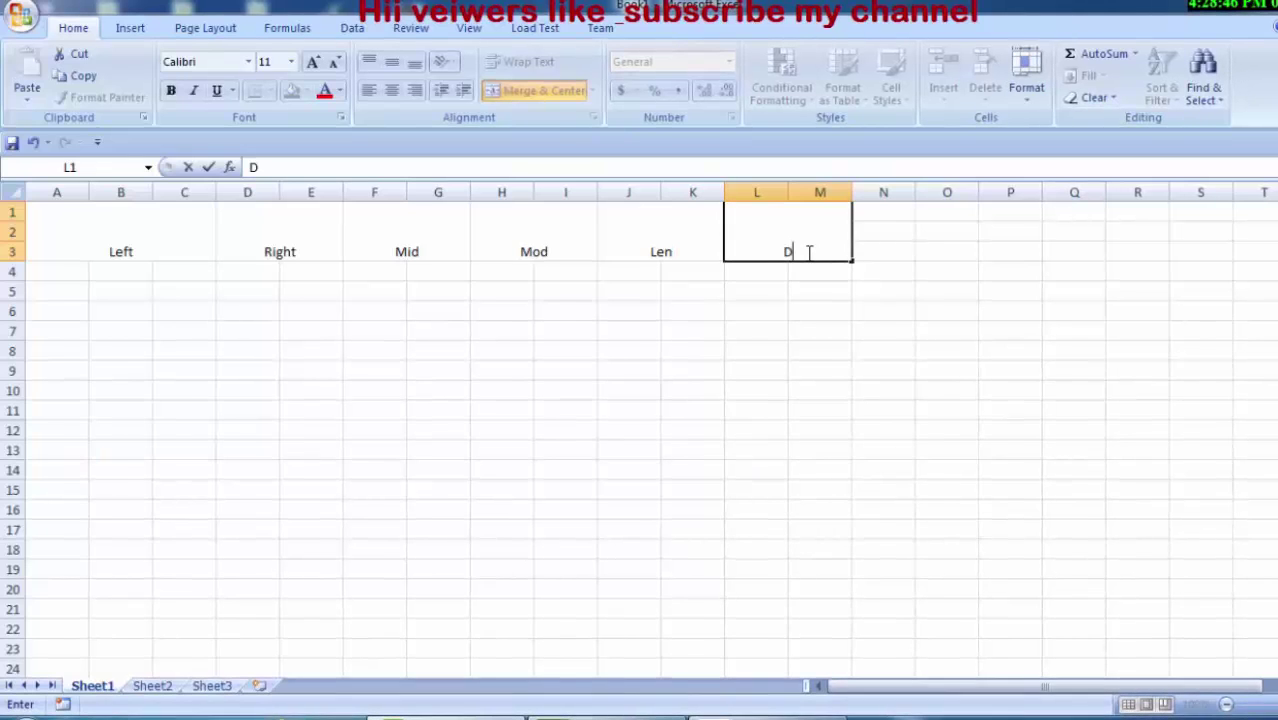
{"action": "type", "text": "ay"}
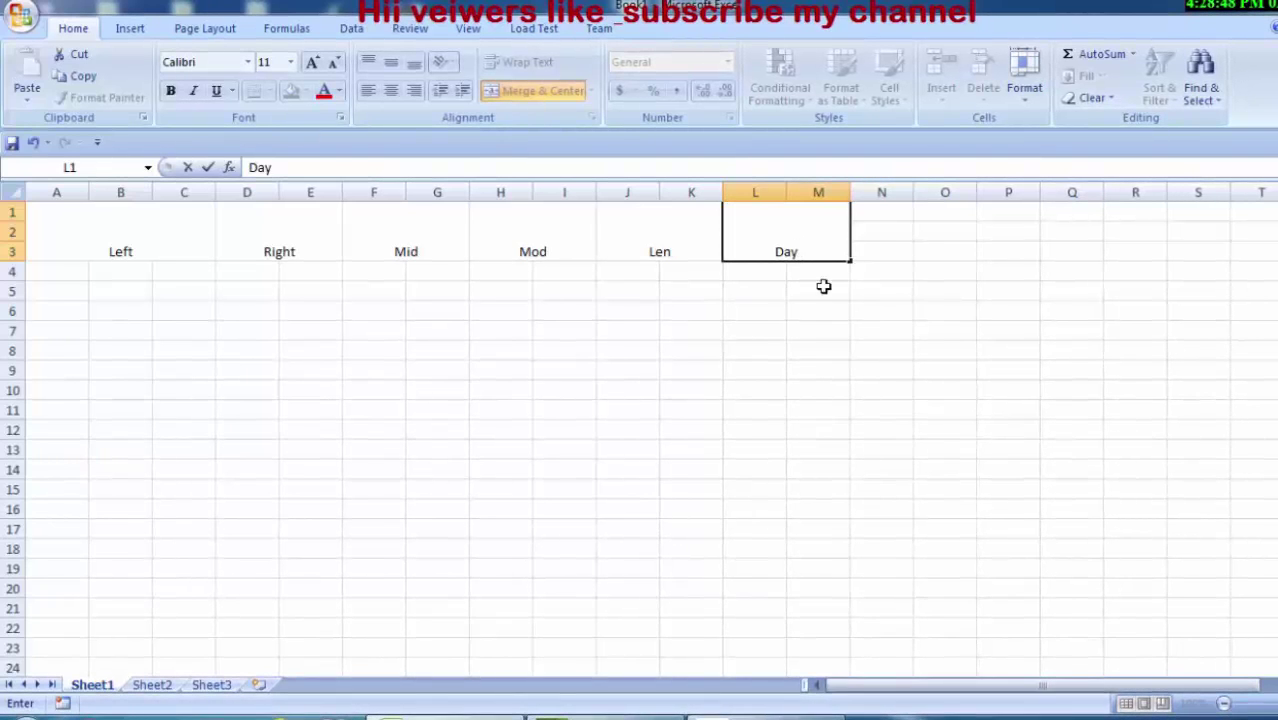
{"action": "left_click", "coordinate": [818, 306]}
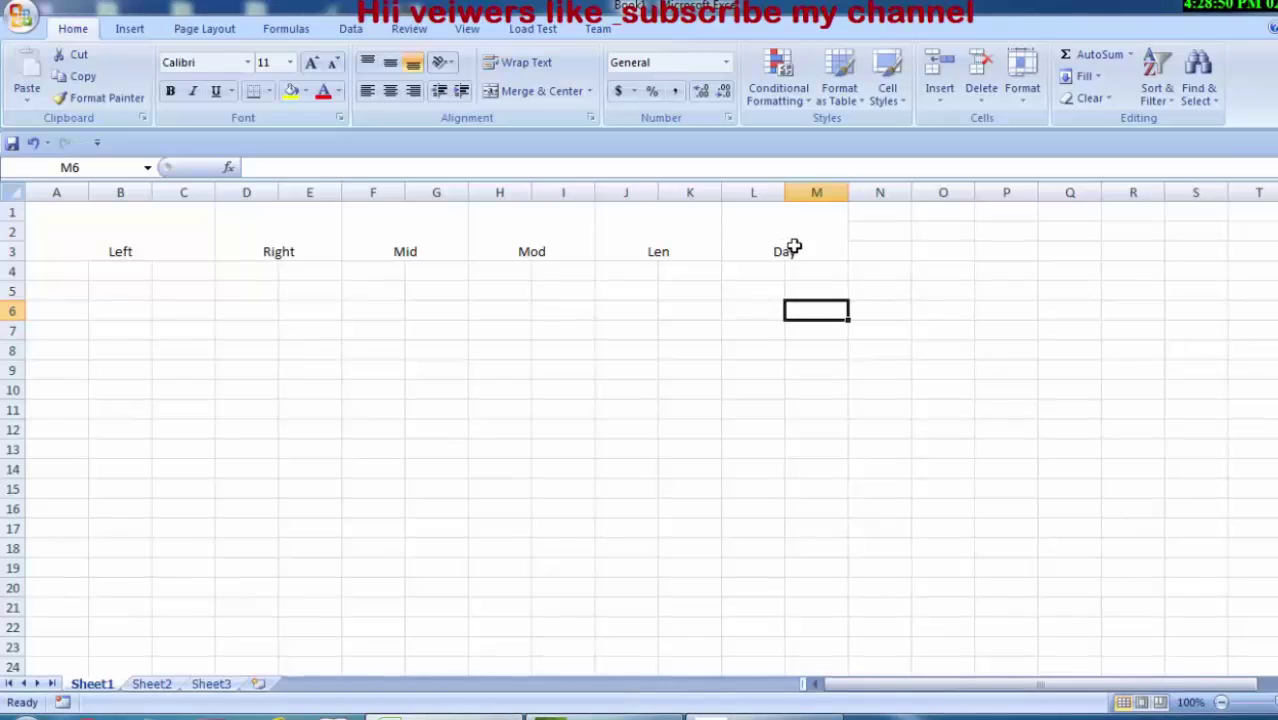
Merge and center N1:O3 and label it Month.
{"action": "left_click_drag", "start_coordinate": [872, 211], "coordinate": [915, 245]}
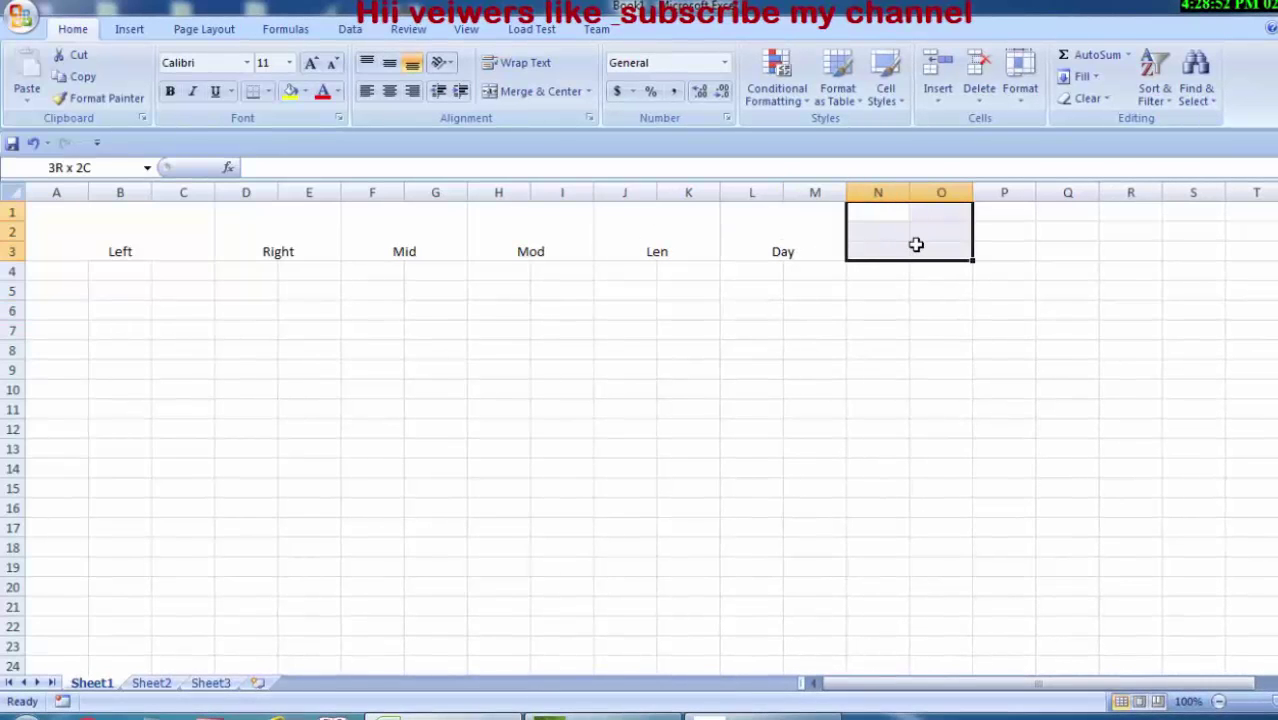
{"action": "left_click", "coordinate": [540, 91]}
{"action": "double_click", "coordinate": [907, 228]}
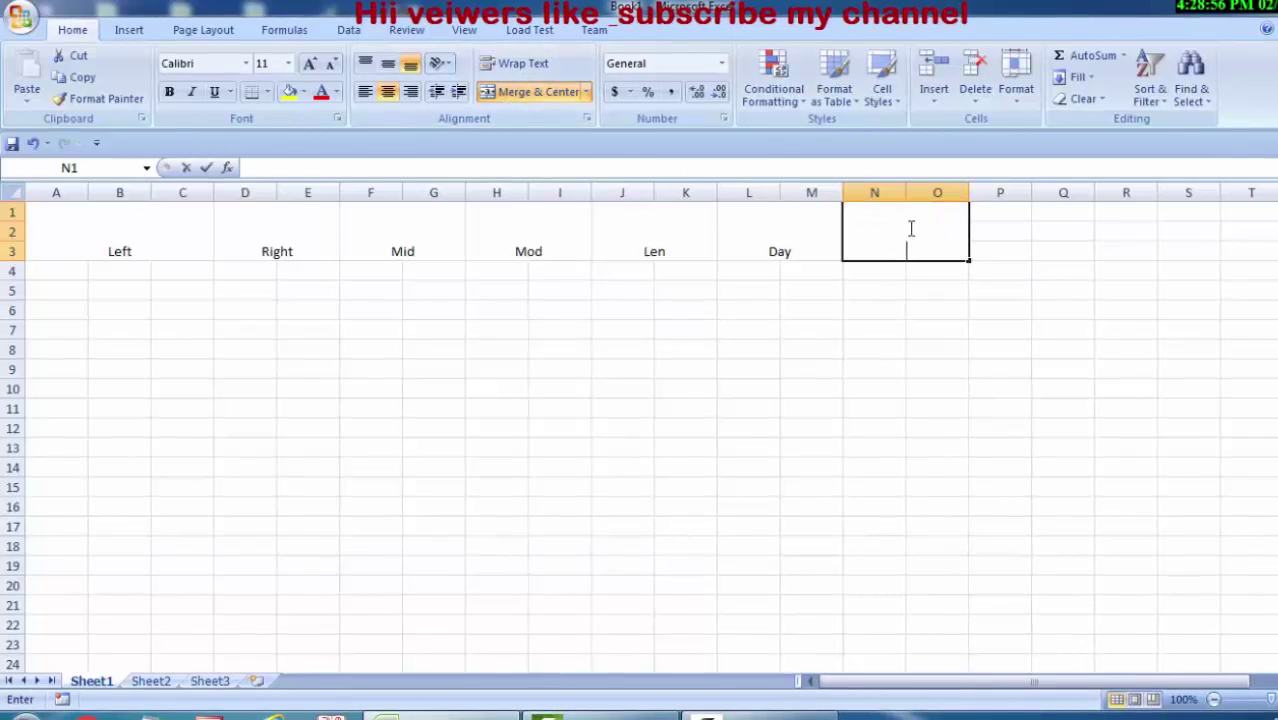
{"action": "type", "text": "M"}
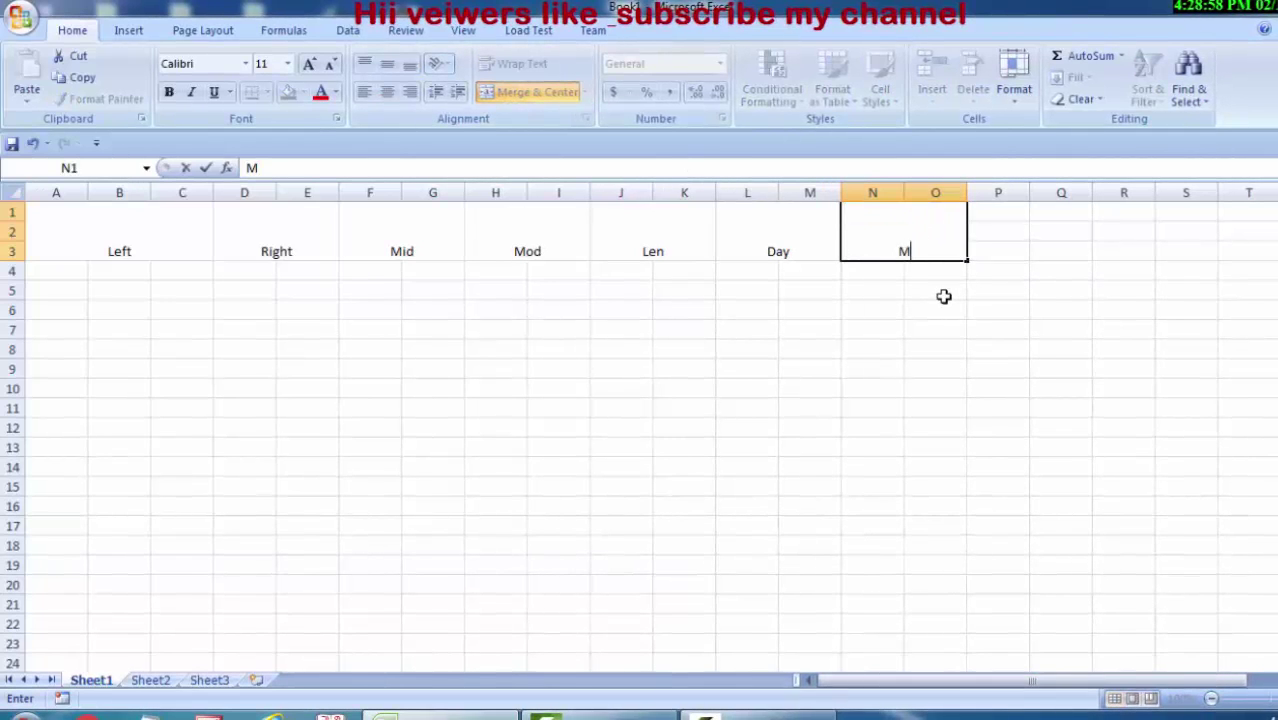
{"action": "type", "text": "onth"}
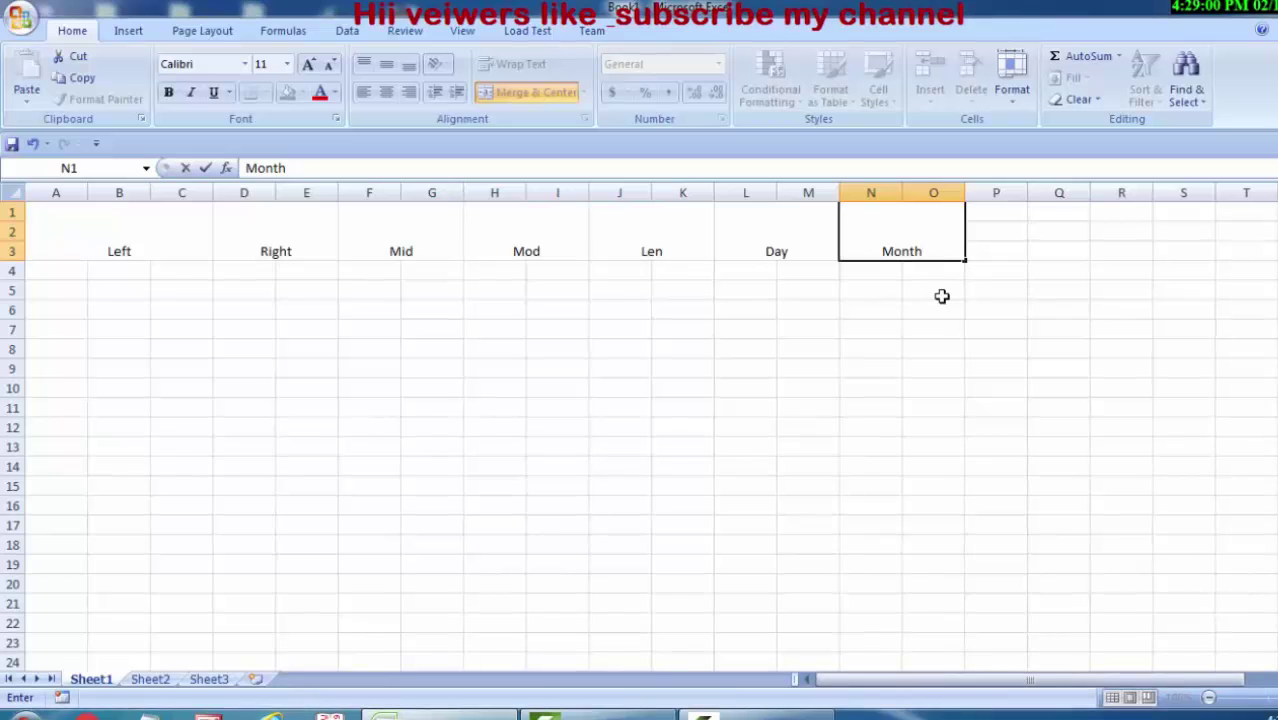
{"action": "left_click", "coordinate": [662, 390]}
Make the A1:O3 headings bold, 16-point and vertically middle-aligned.
{"action": "mouse_move", "coordinate": [105, 237]}
{"action": "left_mouse_down"}
{"action": "mouse_move", "coordinate": [545, 234]}
{"action": "mouse_move", "coordinate": [1018, 268]}
{"action": "mouse_move", "coordinate": [922, 254]}
{"action": "left_mouse_up"}
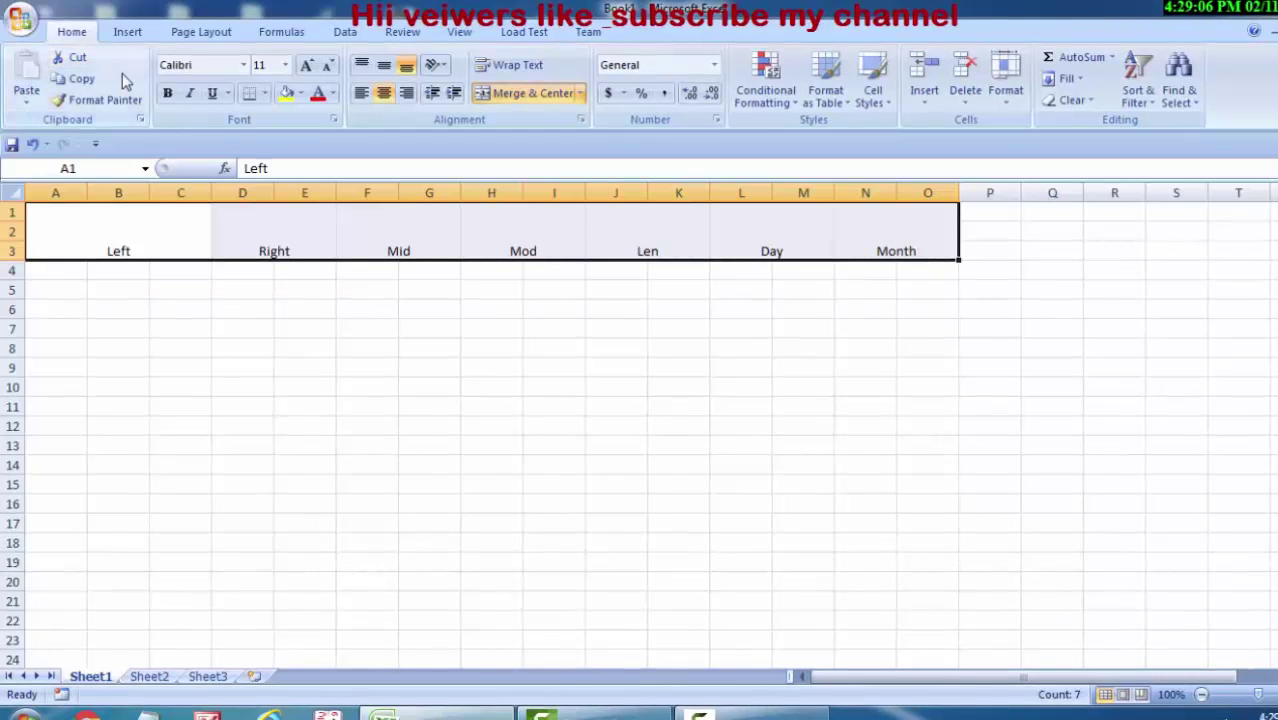
{"action": "left_click", "coordinate": [167, 95]}
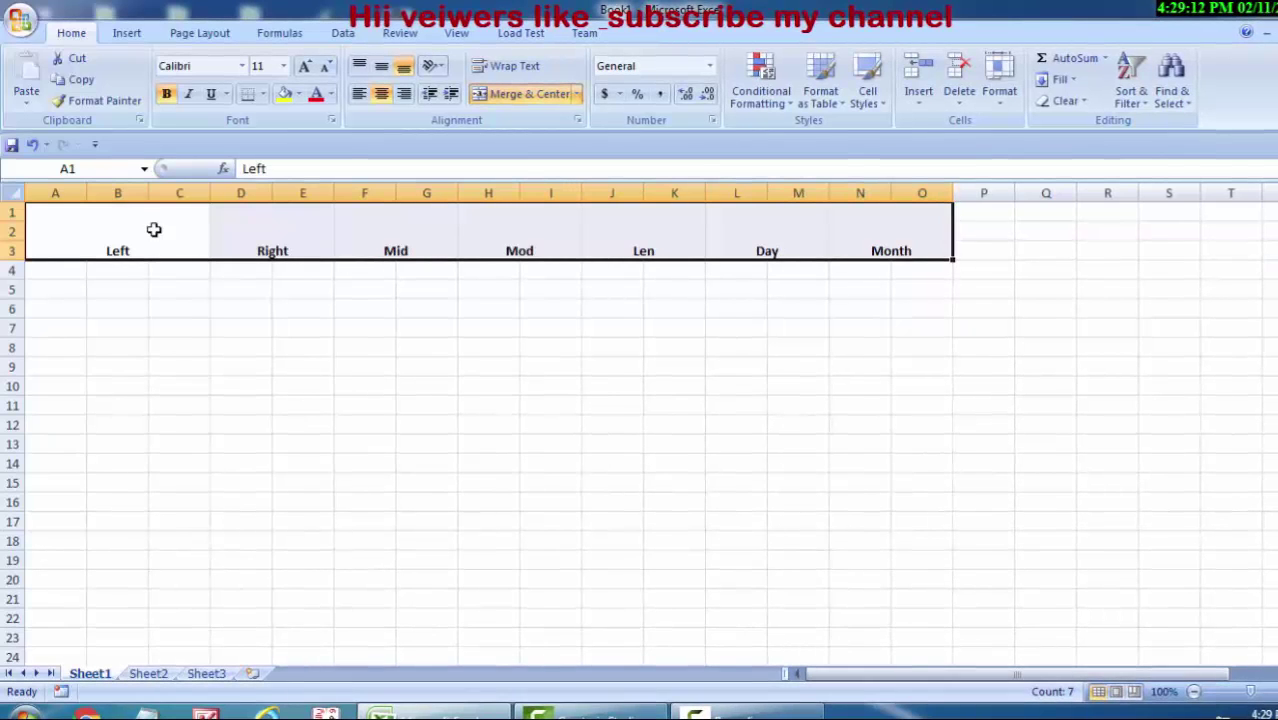
{"action": "left_click", "coordinate": [305, 67]}
{"action": "left_click", "coordinate": [305, 67]}
{"action": "left_click", "coordinate": [305, 67]}
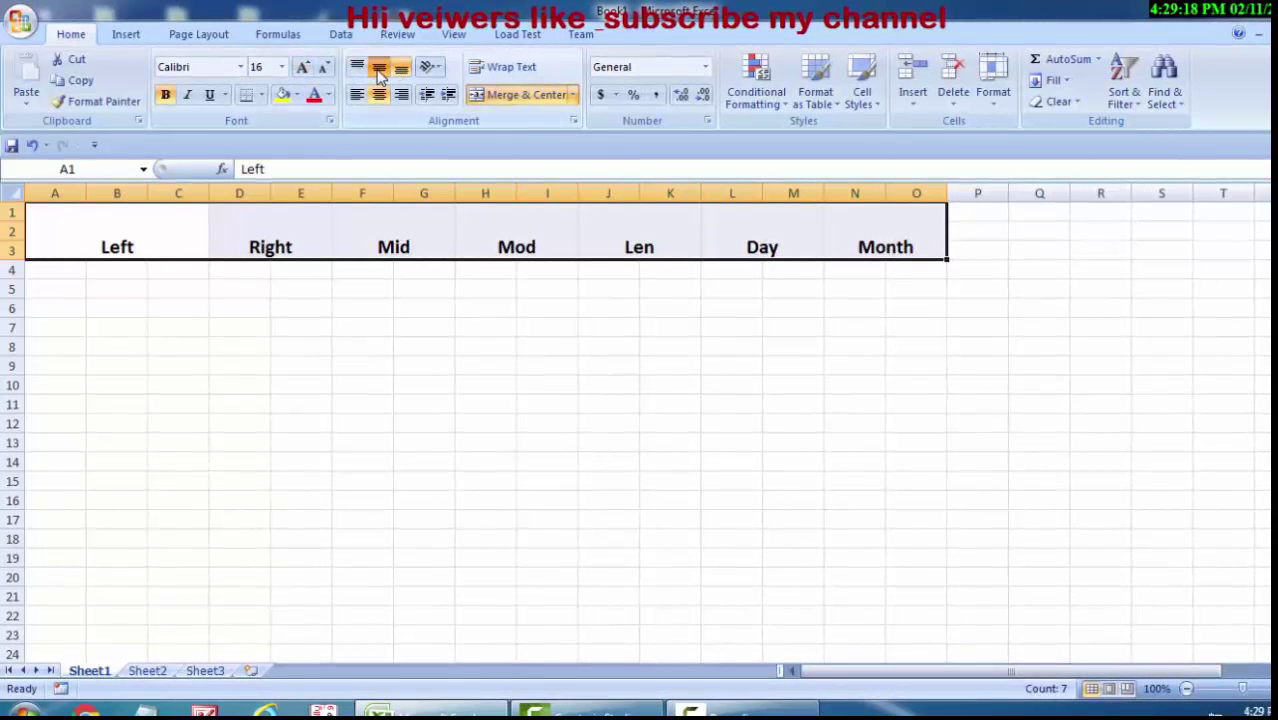
{"action": "left_click", "coordinate": [379, 70]}
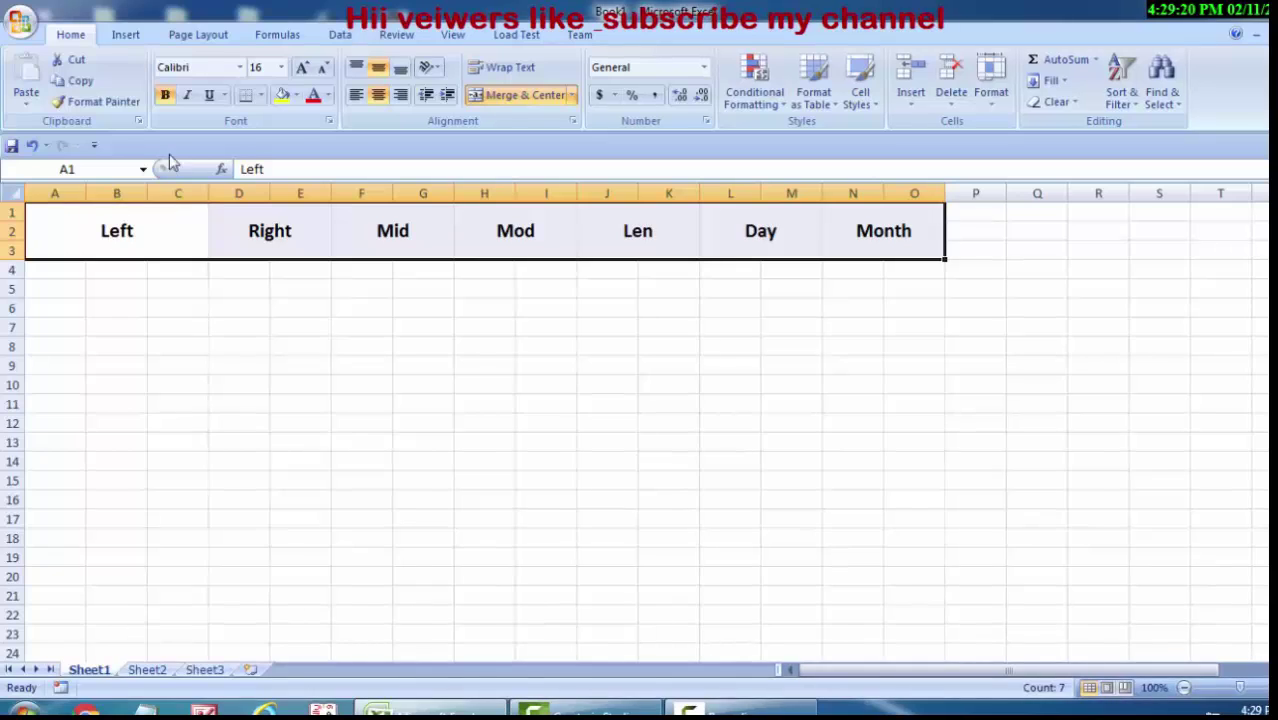
Apply All Borders to every header cell.
{"action": "left_click", "coordinate": [260, 95]}
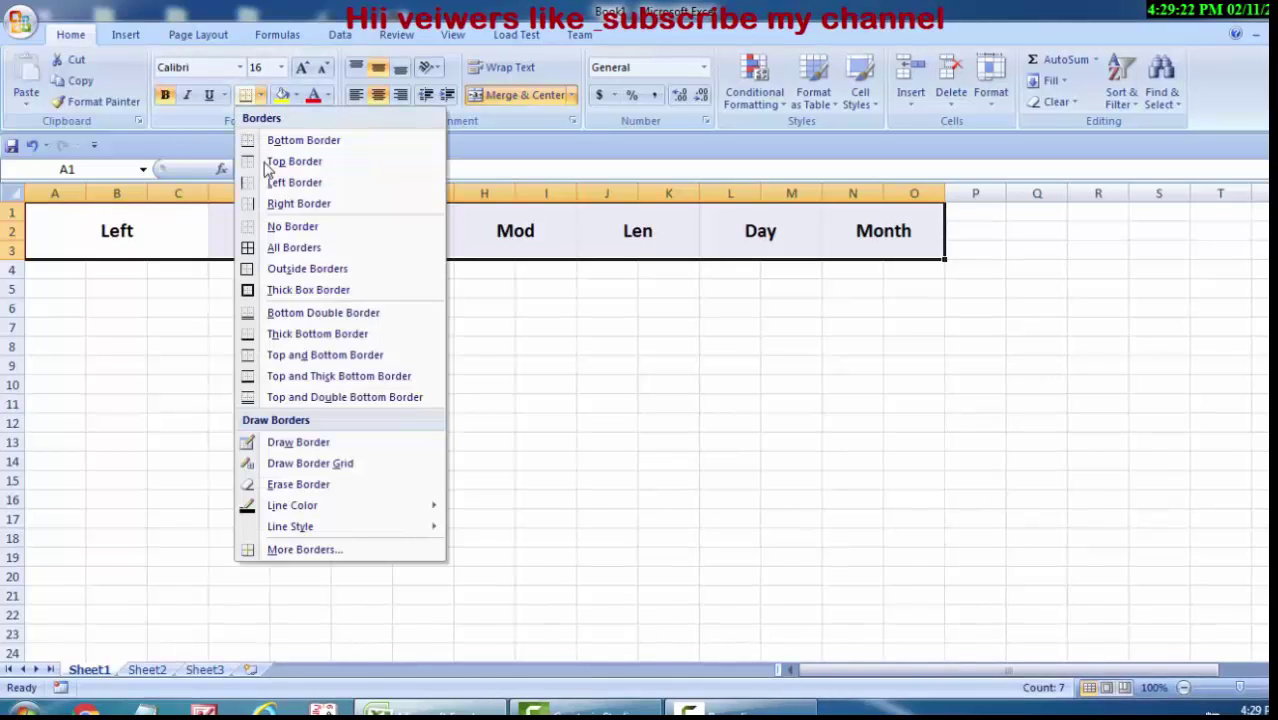
{"action": "left_click", "coordinate": [268, 248]}
{"action": "left_click", "coordinate": [232, 342]}
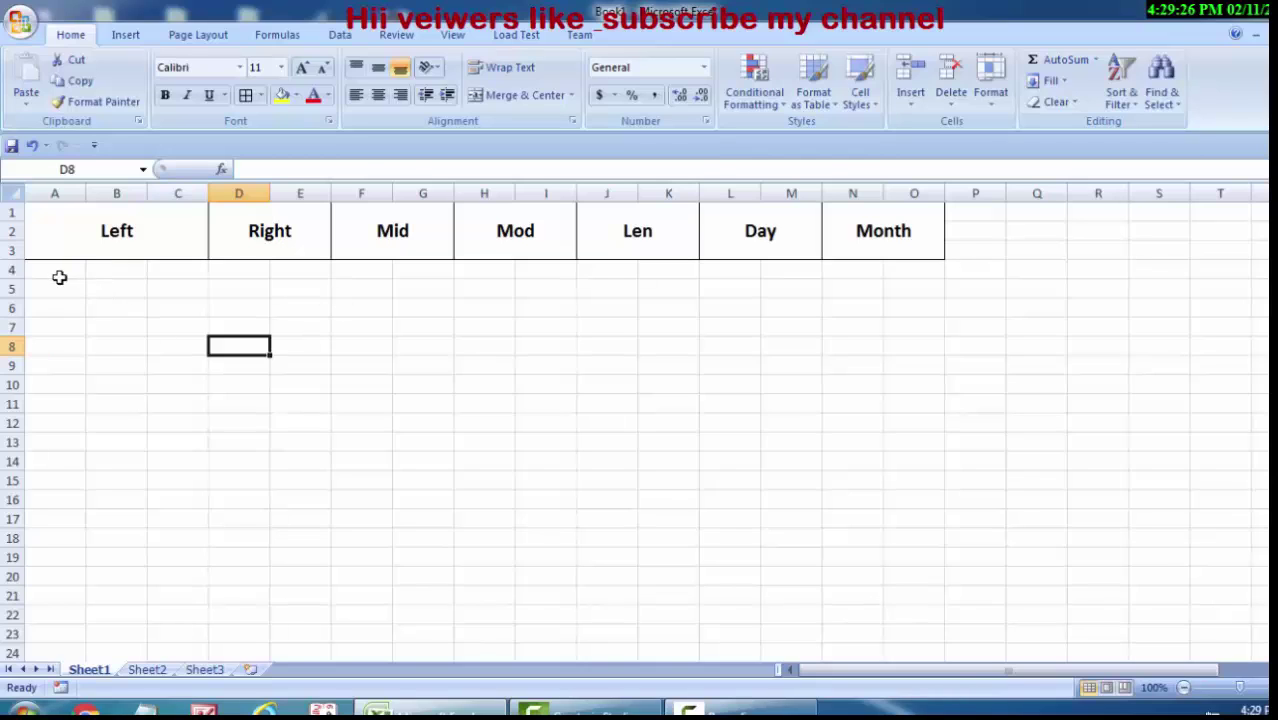
Enter a sample name in cell A4.
{"action": "left_click", "coordinate": [59, 276]}
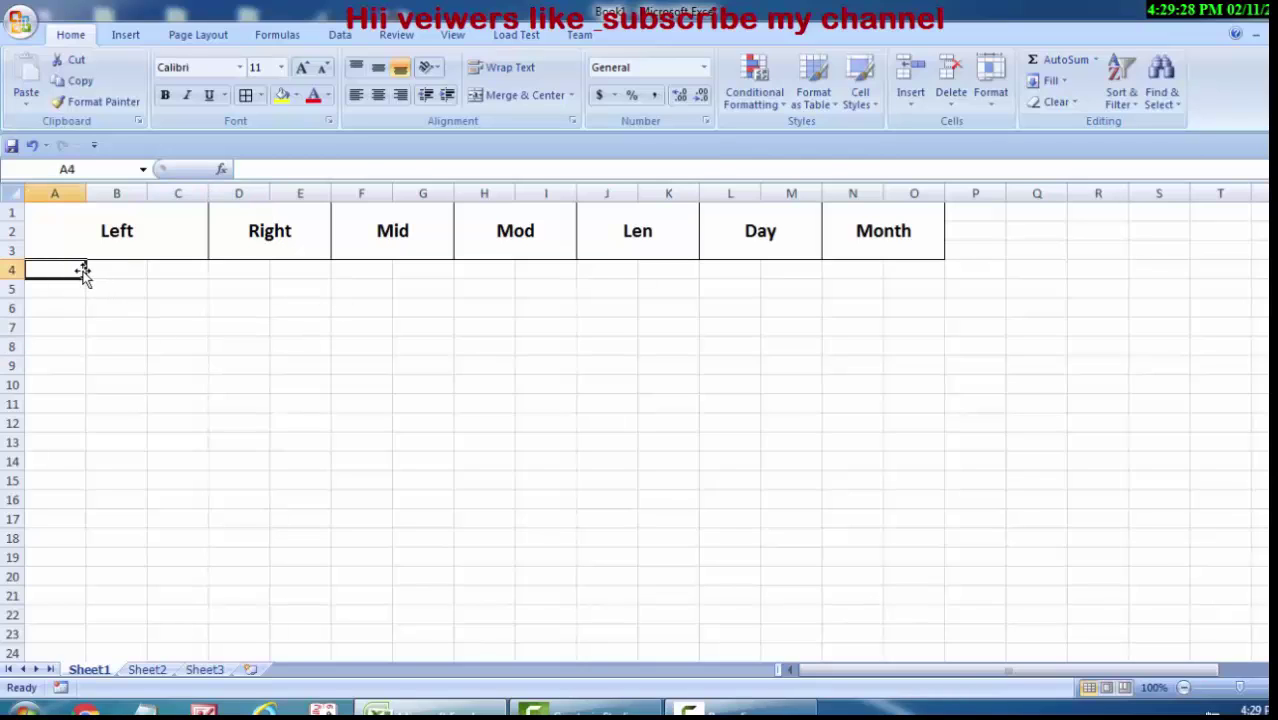
{"action": "type", "text": "Ra"}
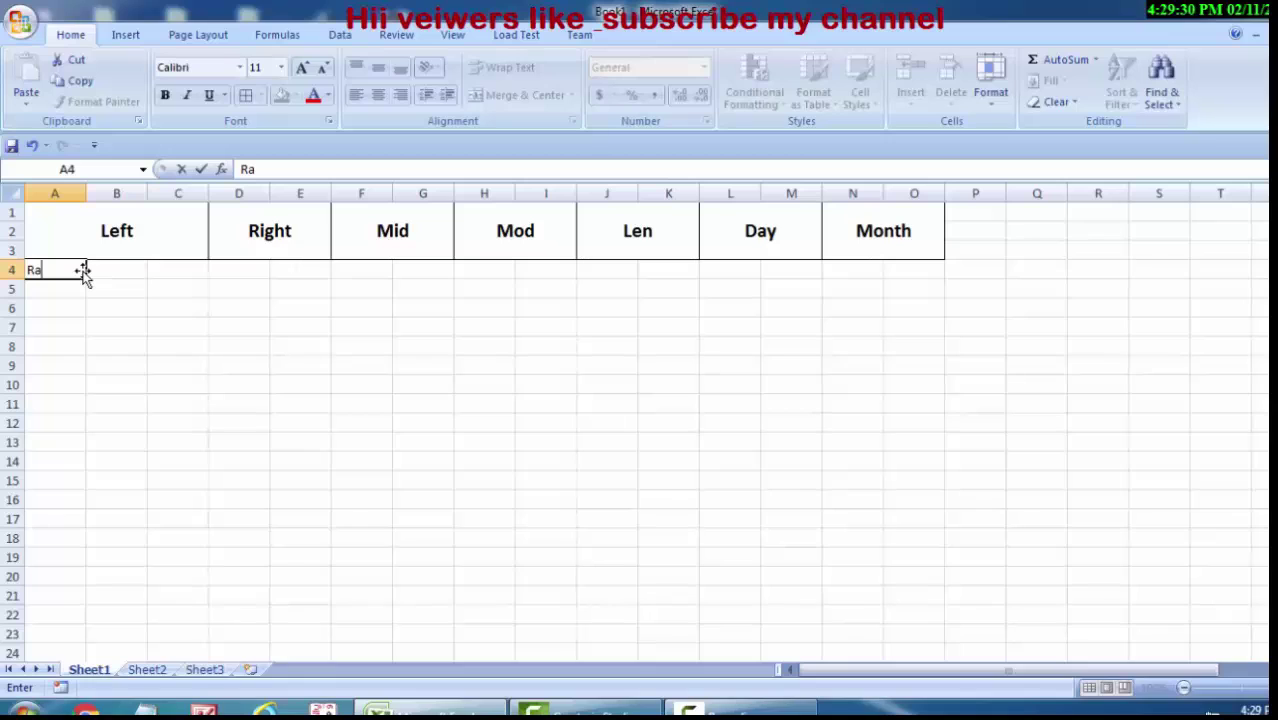
{"action": "type", "text": "m Kumar"}
{"action": "left_click", "coordinate": [100, 308]}
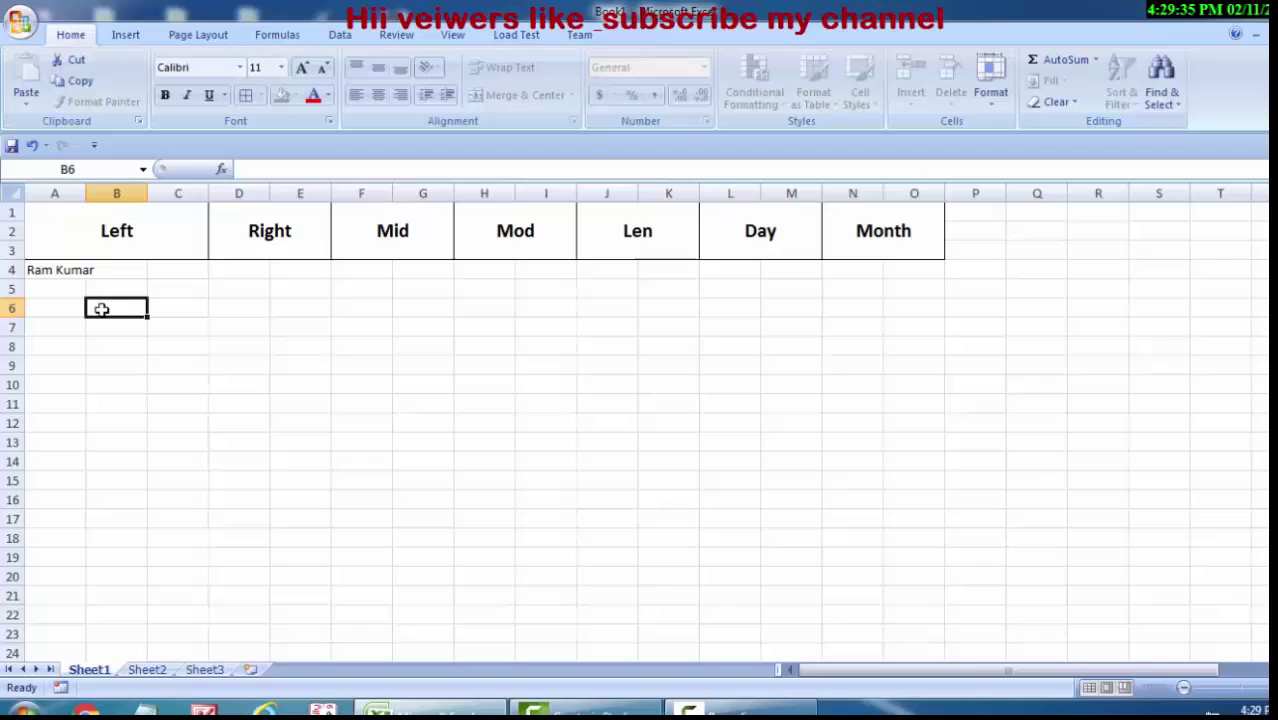
AutoFit column A to the name (Alt, H, O, I) and zoom the sheet to 120%.
{"action": "left_click", "coordinate": [65, 269]}
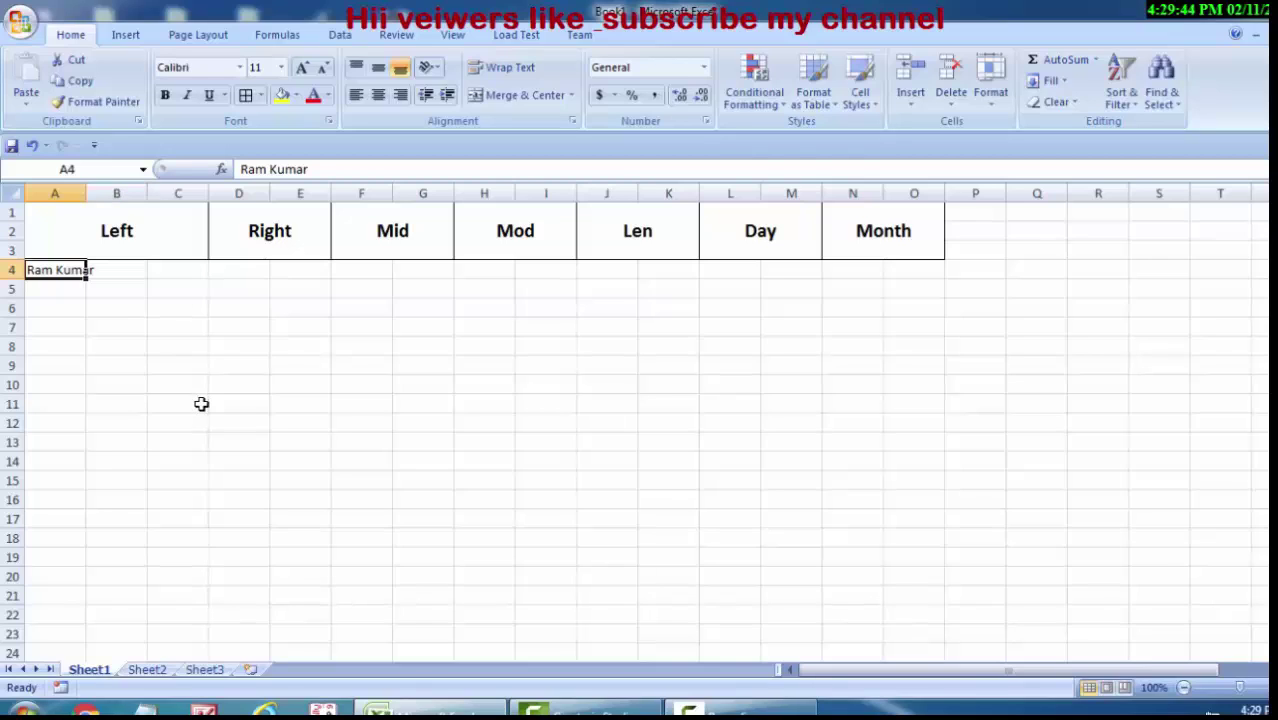
{"action": "key", "text": "alt"}
{"action": "key", "text": "h"}
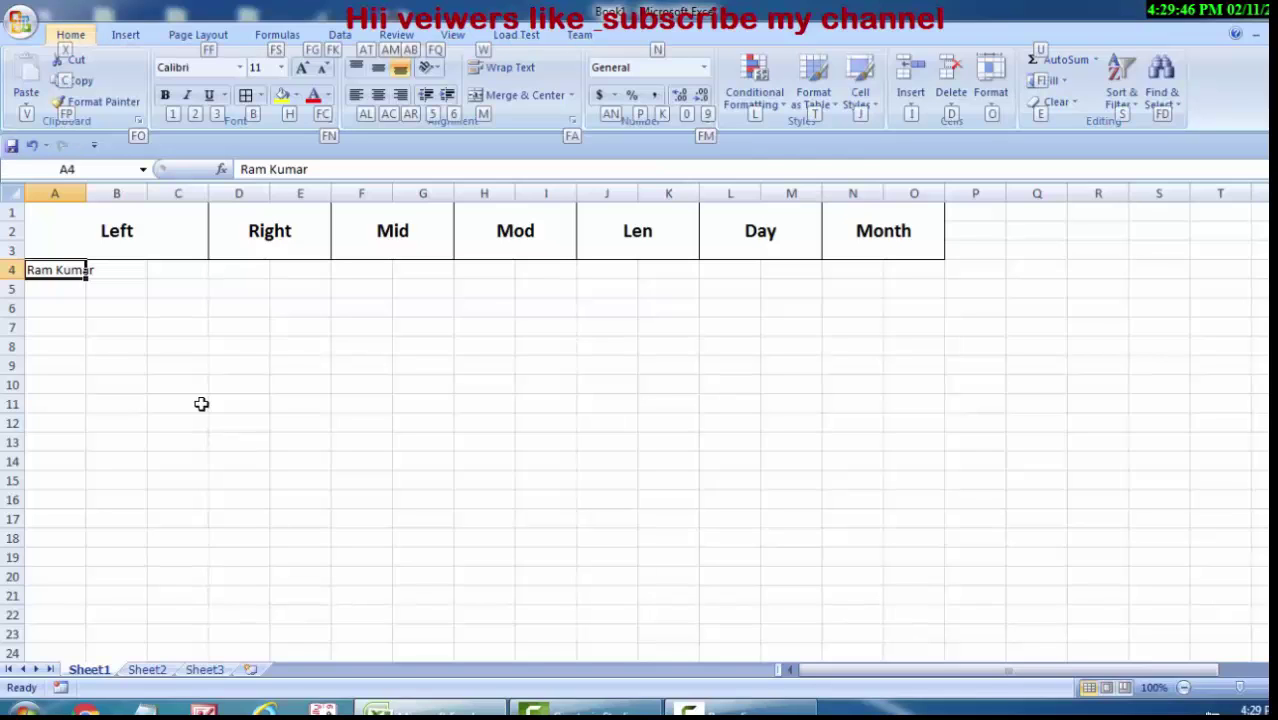
{"action": "key", "text": "o"}
{"action": "key", "text": "i"}
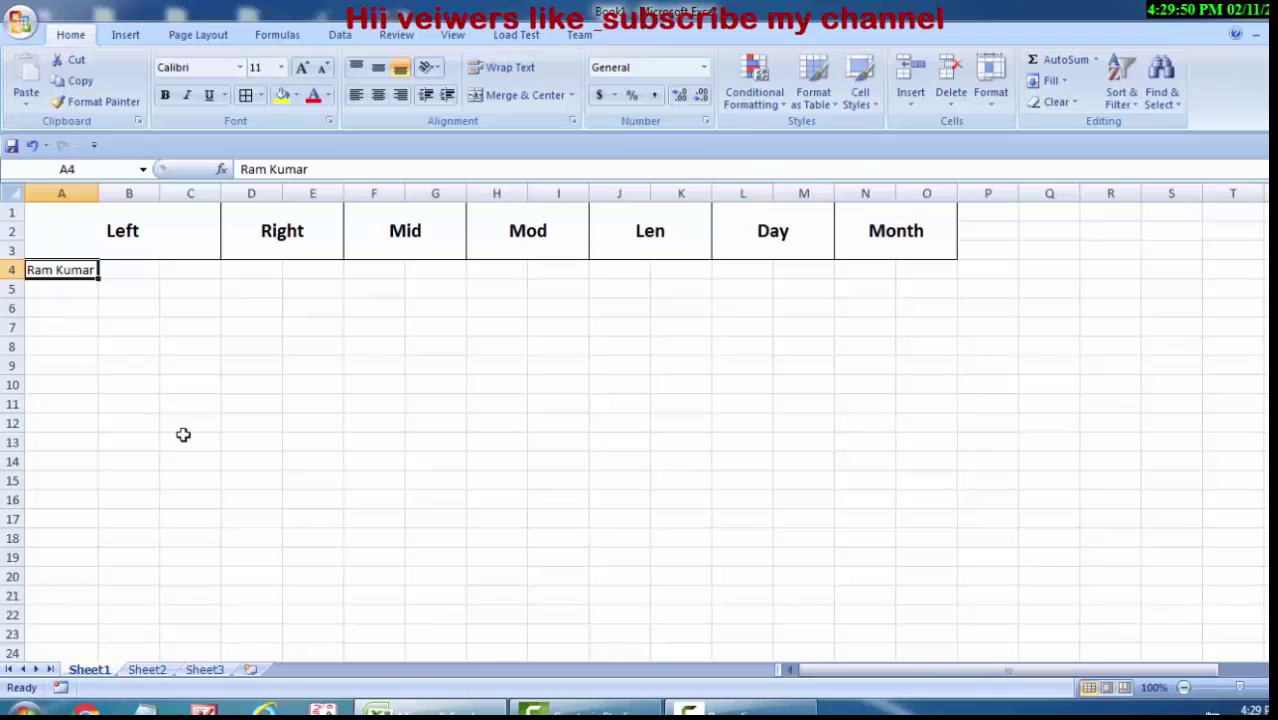
{"action": "left_click", "coordinate": [1240, 687]}
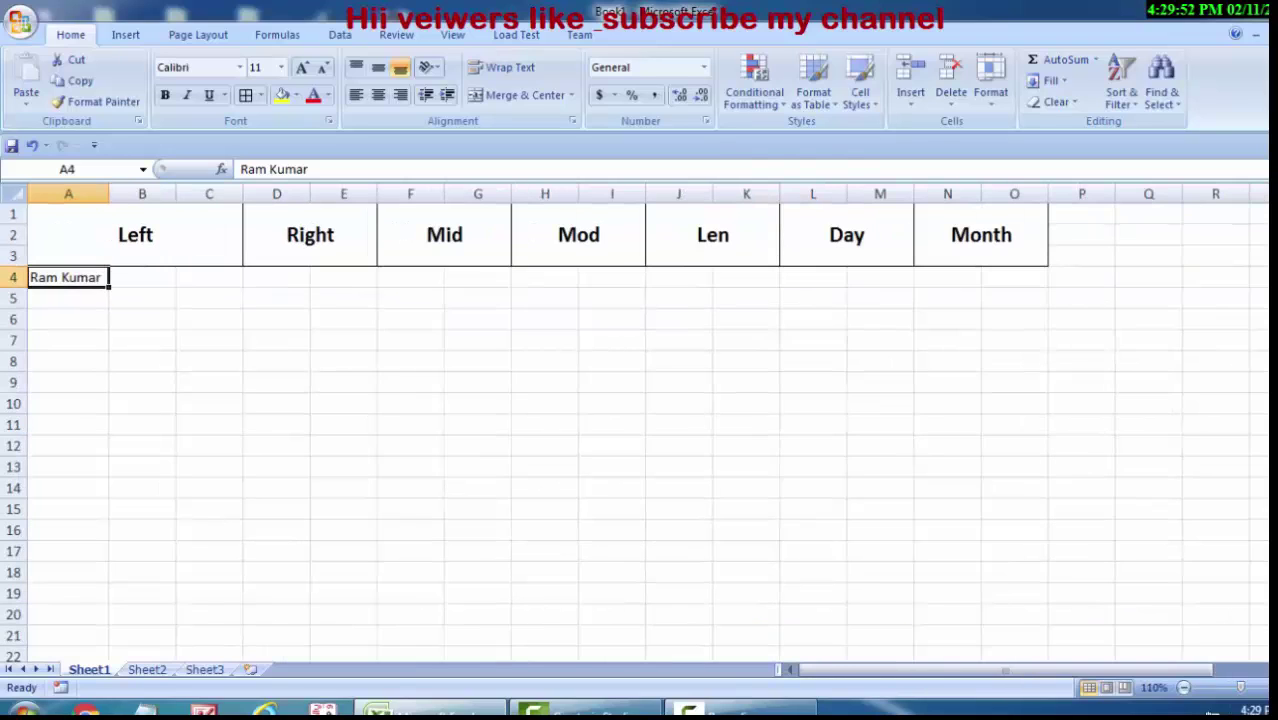
{"action": "left_click", "coordinate": [1240, 687]}
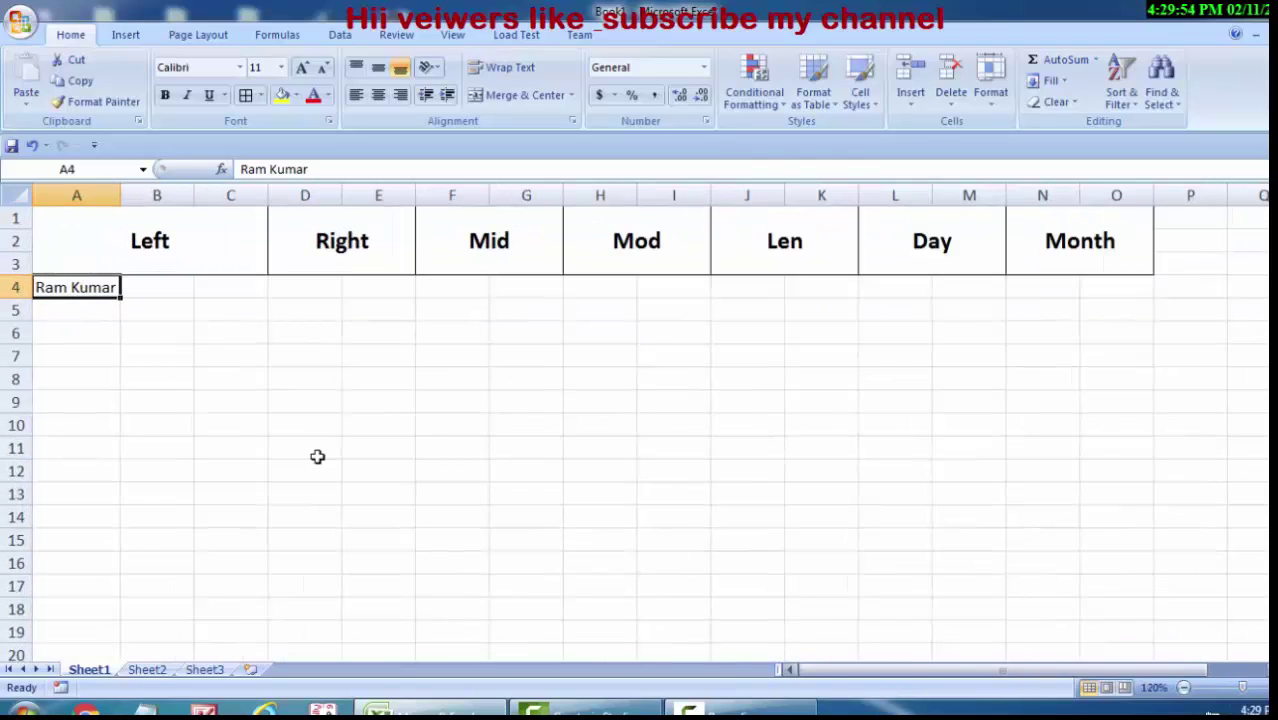
{"action": "left_click", "coordinate": [61, 309]}
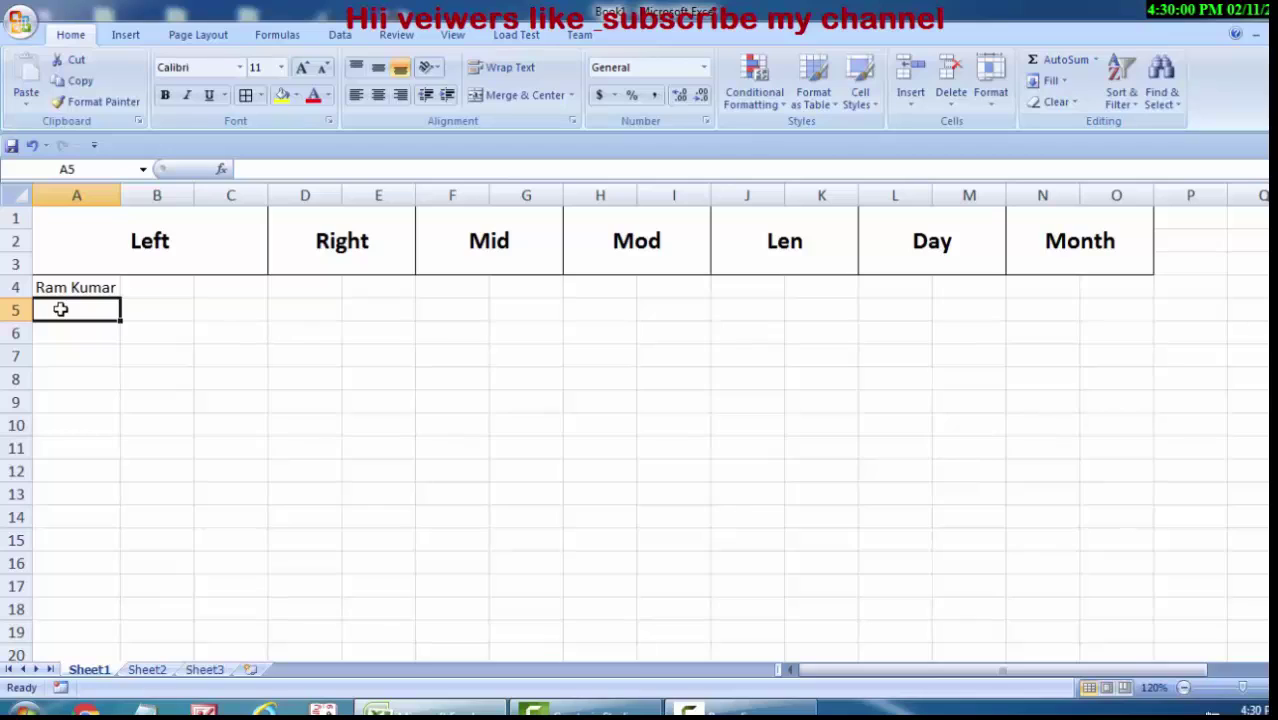
Enter a LEFT formula in A5 taking characters from A4.
{"action": "type", "text": "=l"}
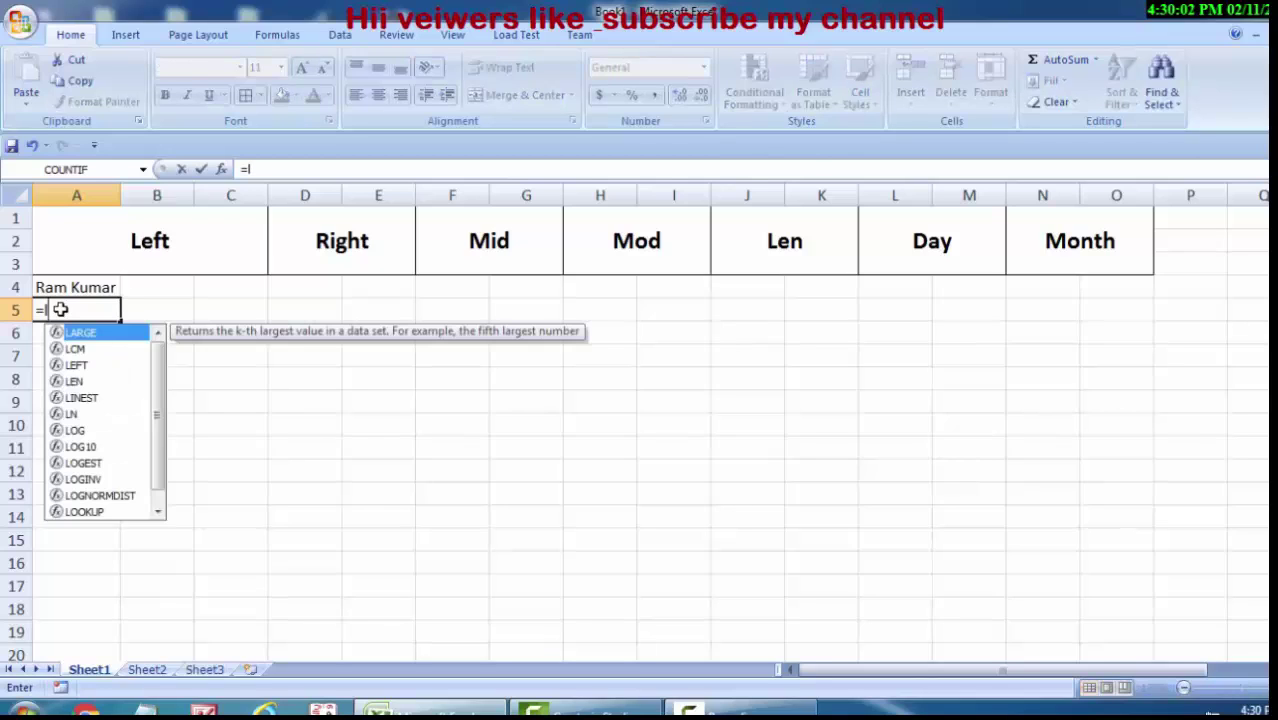
{"action": "type", "text": "eft"}
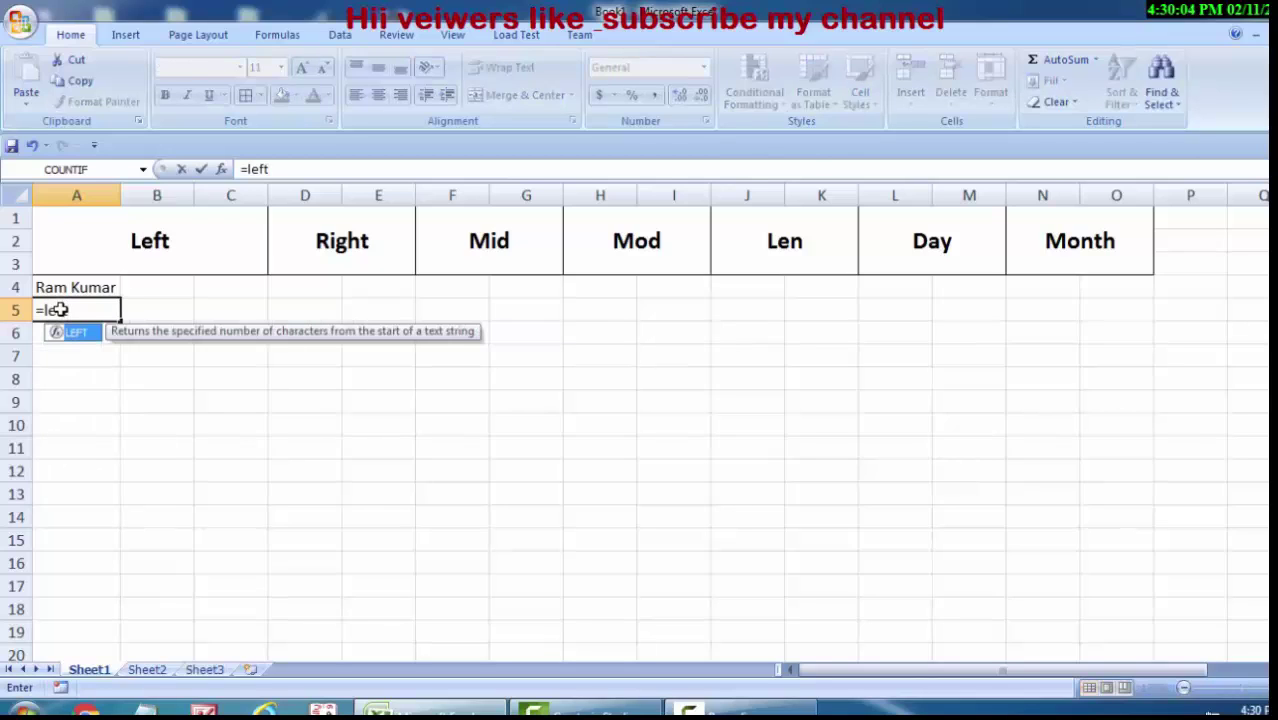
{"action": "key", "text": "Tab"}
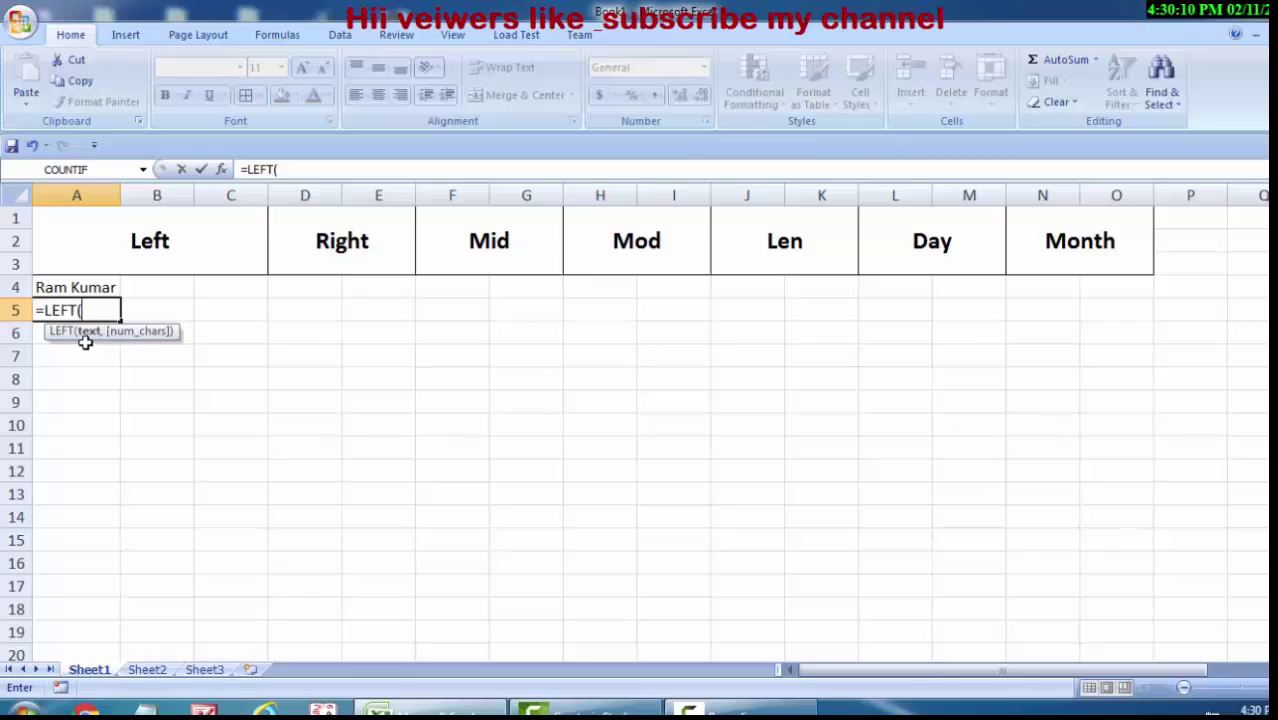
{"action": "left_click", "coordinate": [72, 288]}
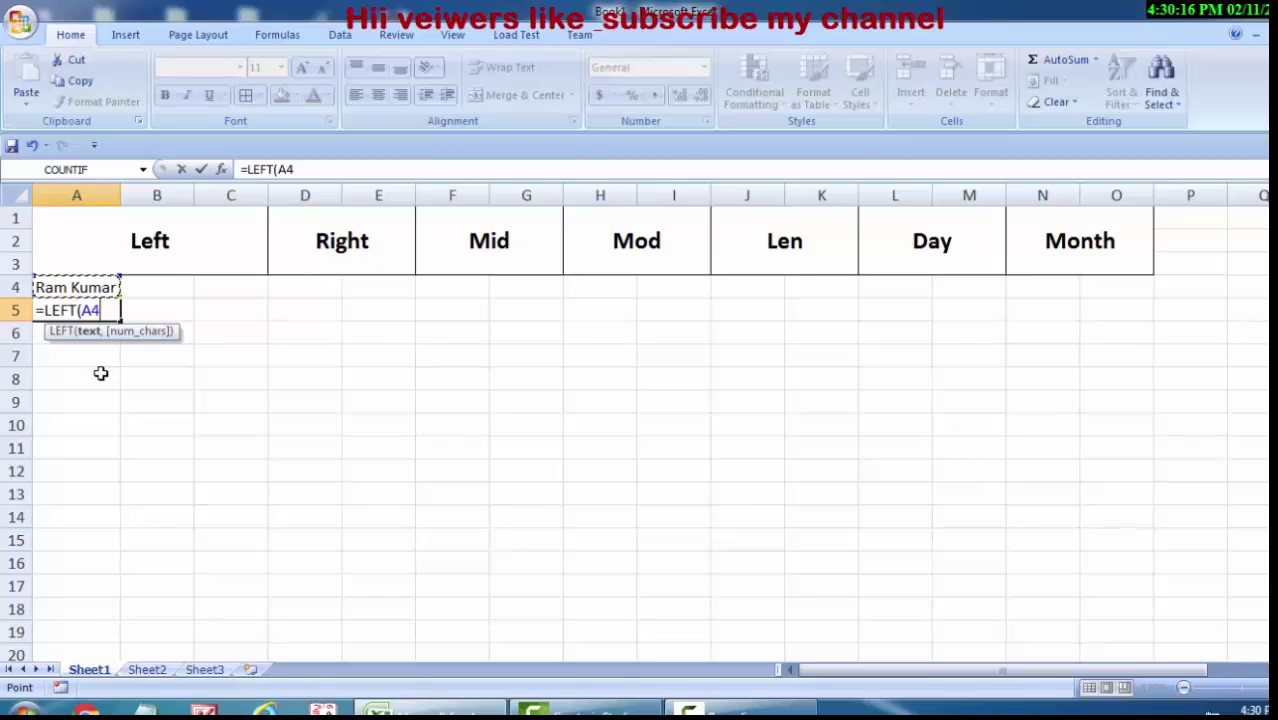
{"action": "type", "text": ",4"}
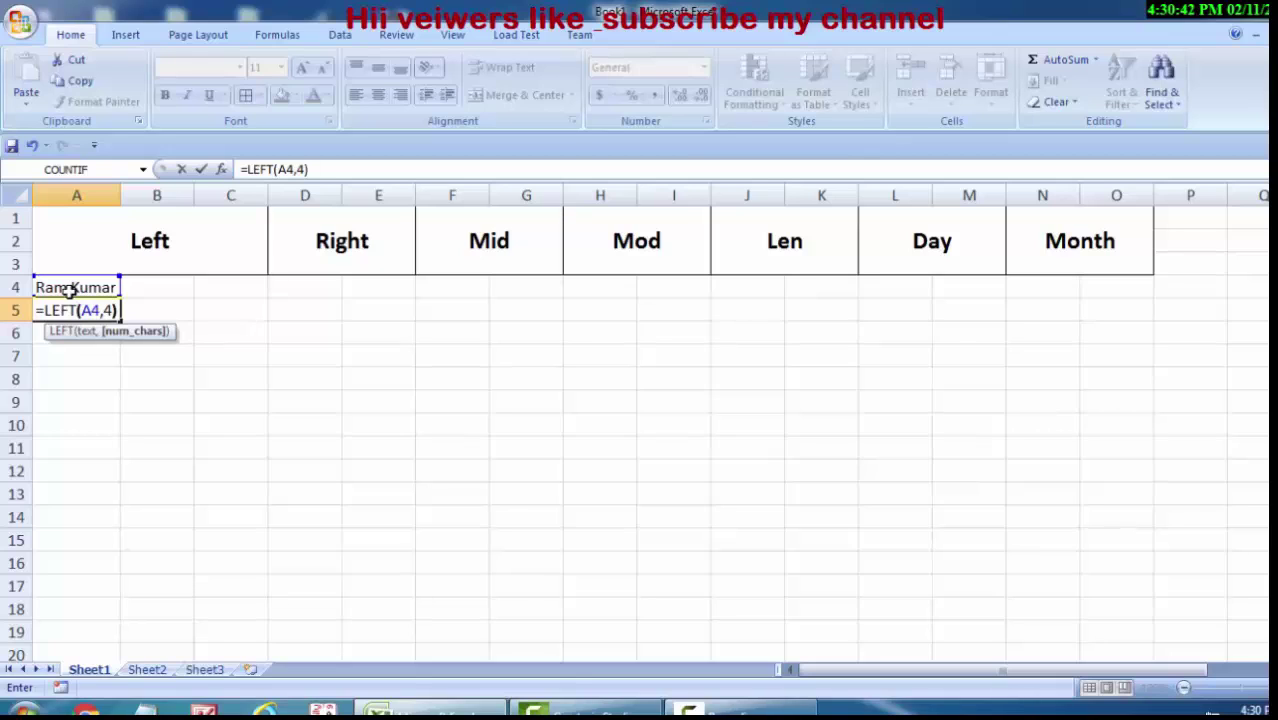
{"action": "key", "text": "Return"}
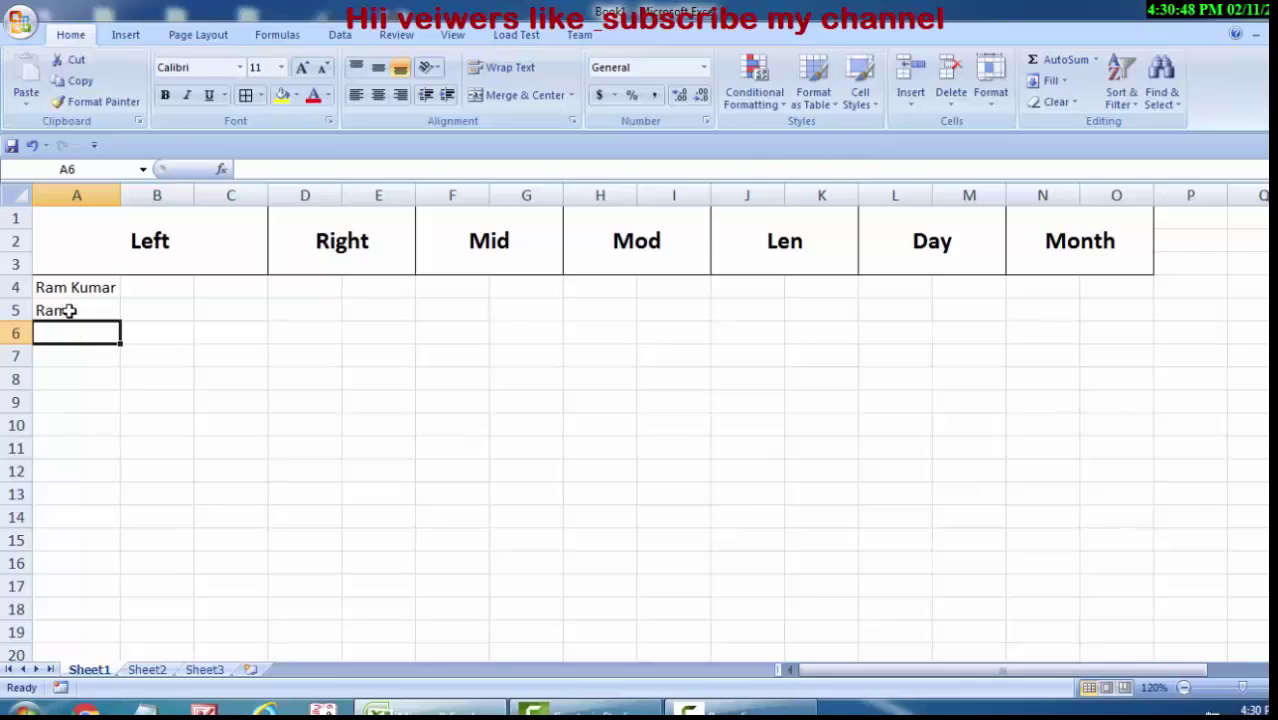
Change A5's formula in the formula bar to =LEFT(A4,5).
{"action": "left_click", "coordinate": [69, 311]}
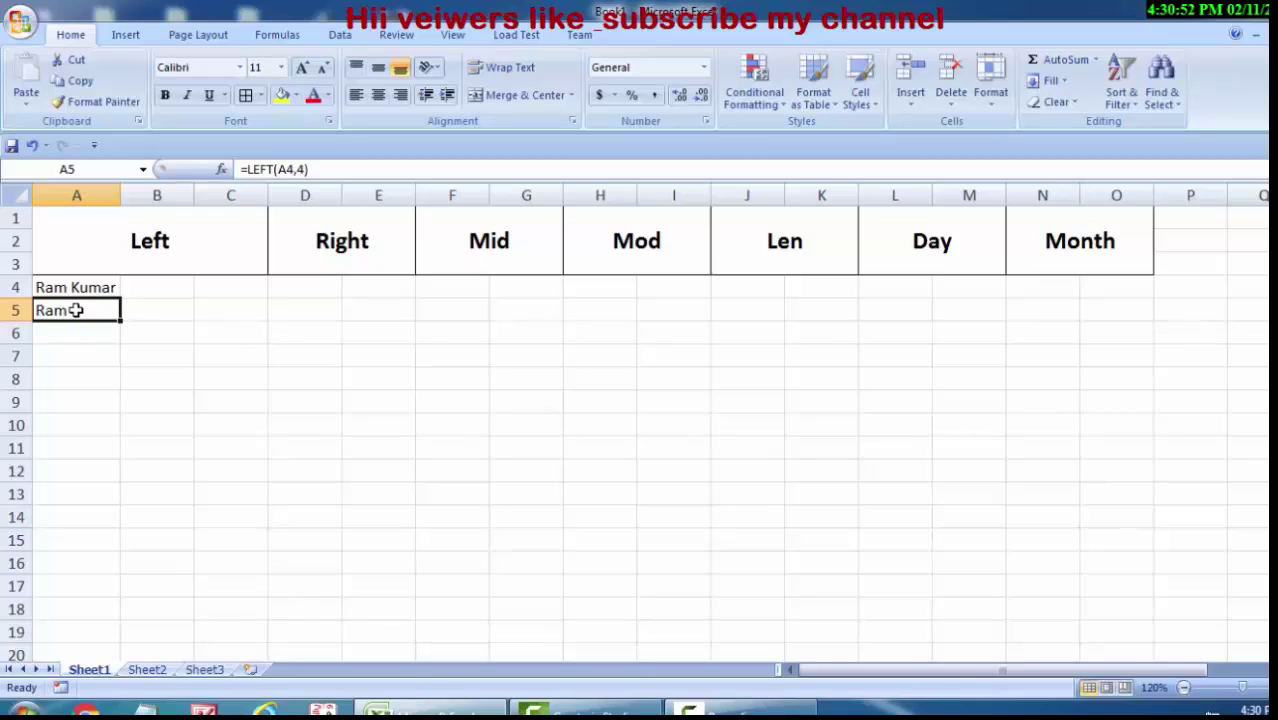
{"action": "left_click", "coordinate": [306, 169]}
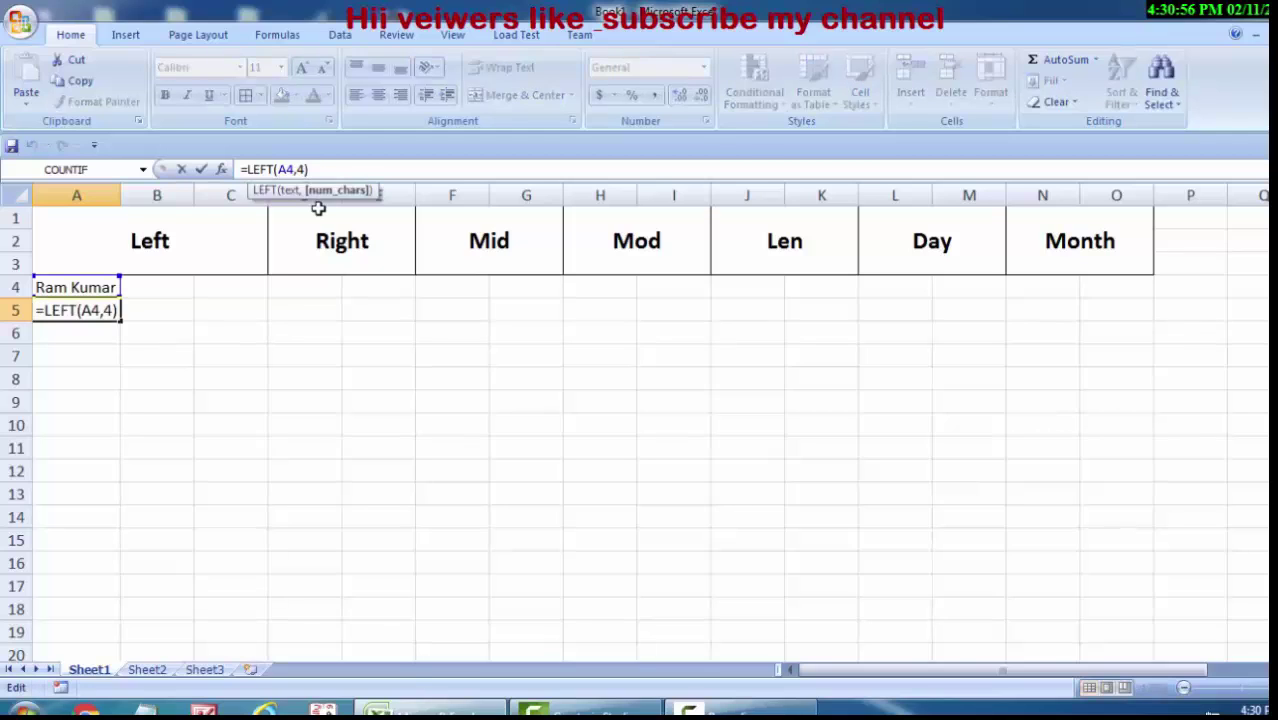
{"action": "key", "text": "BackSpace"}
{"action": "type", "text": "5"}
{"action": "key", "text": "Return"}
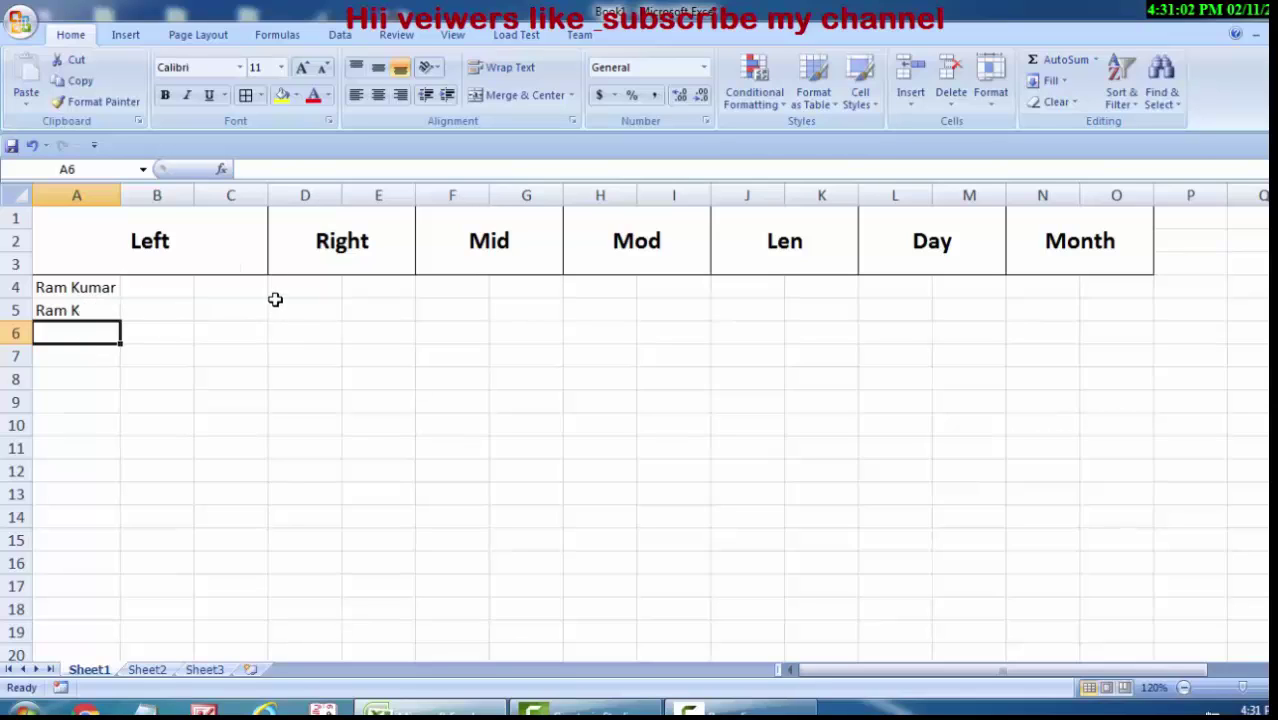
{"action": "left_click", "coordinate": [67, 287]}
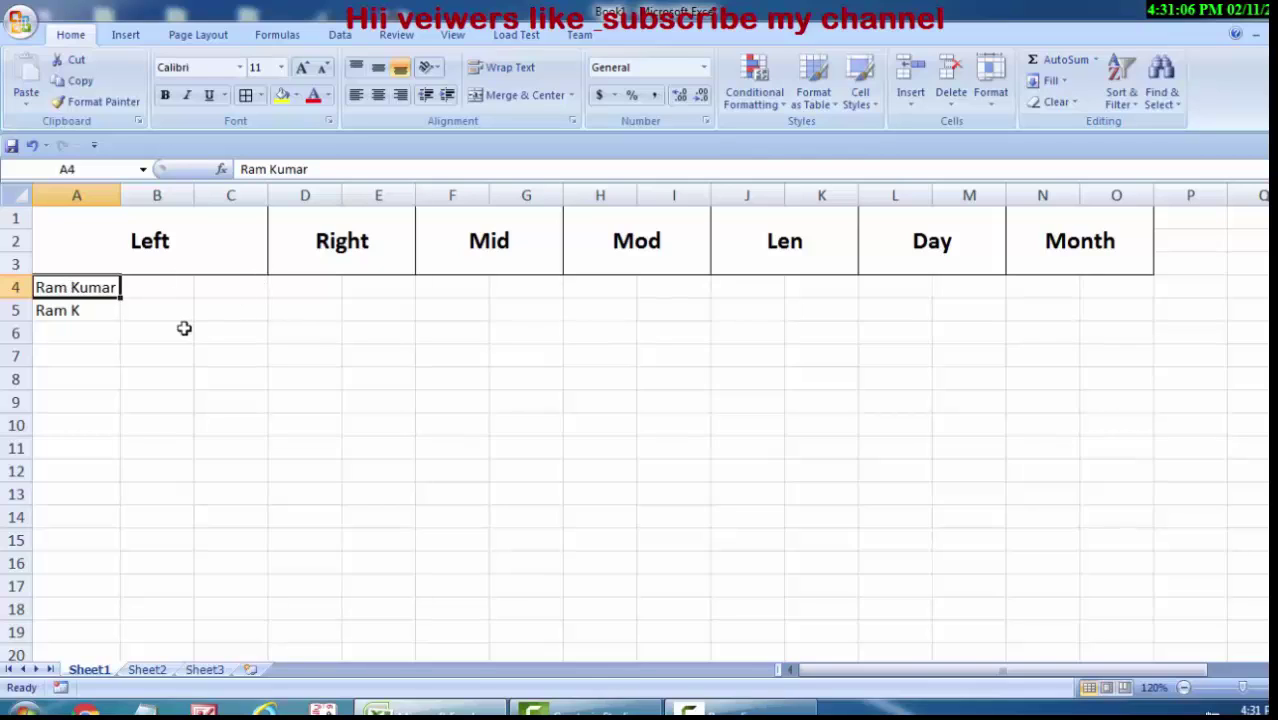
Put 56788 in D4 and a sample first name in D5.
{"action": "left_click", "coordinate": [306, 285]}
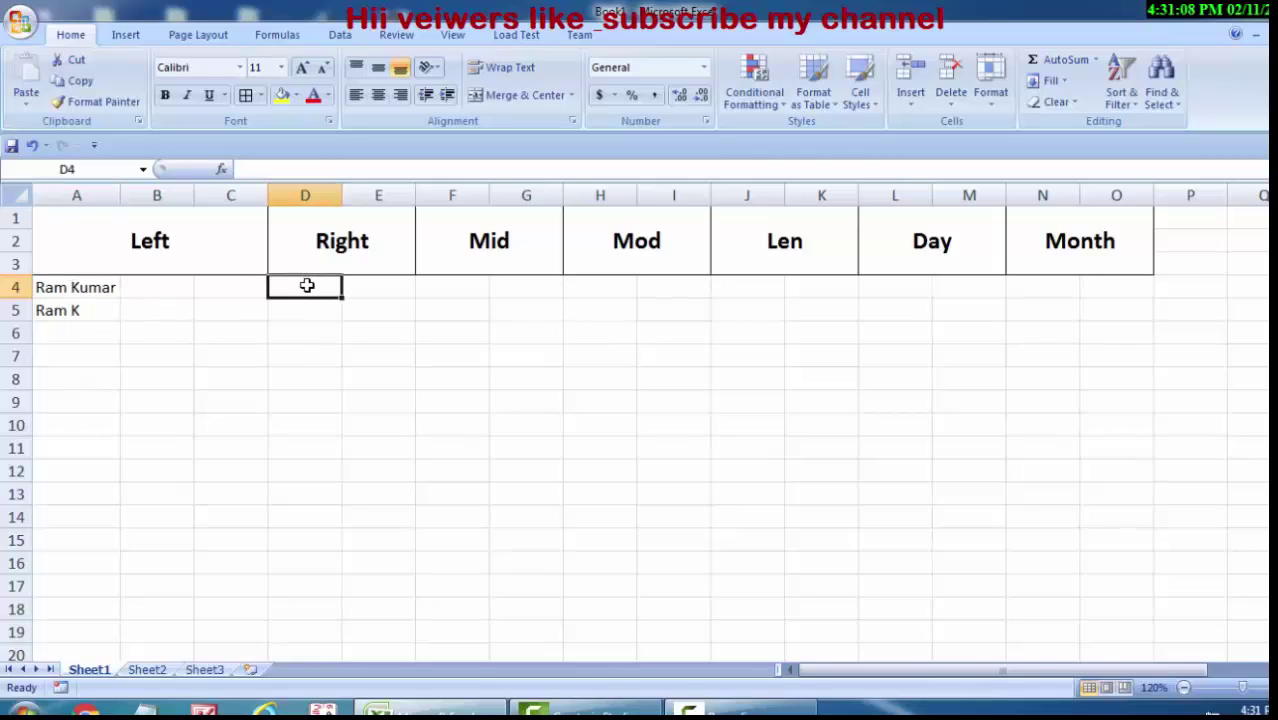
{"action": "type", "text": "56788"}
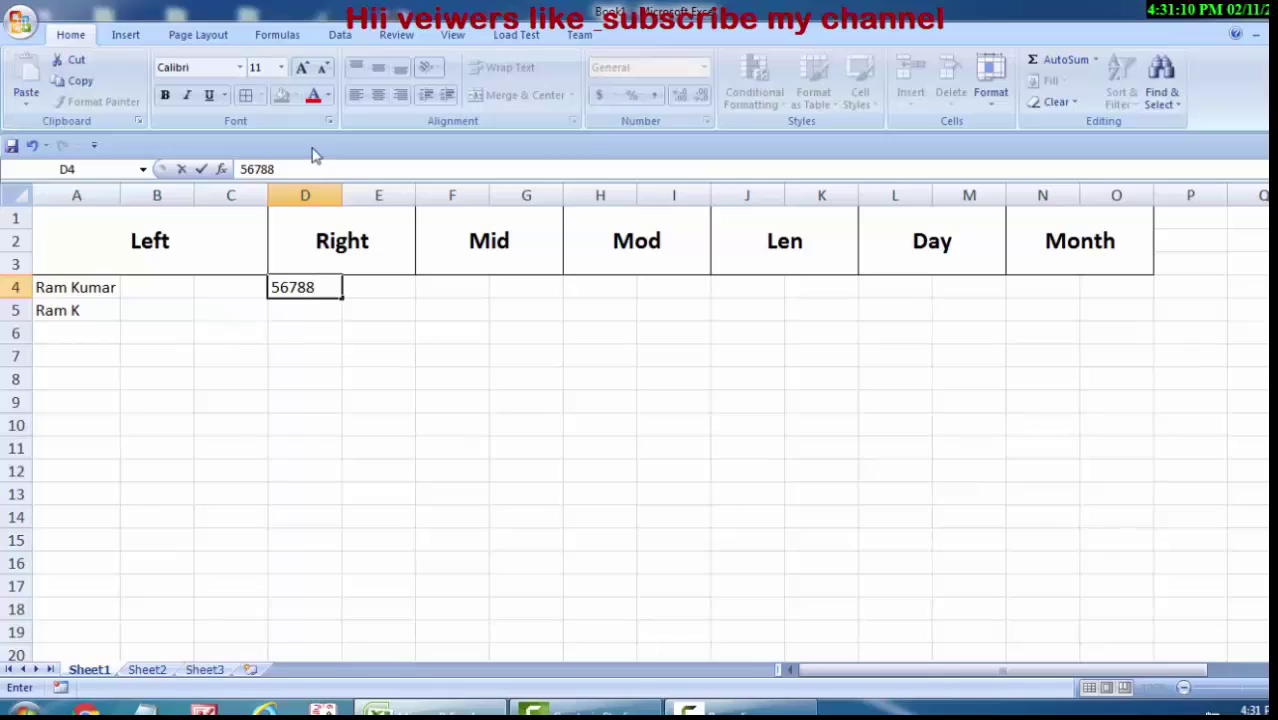
{"action": "left_click", "coordinate": [298, 308]}
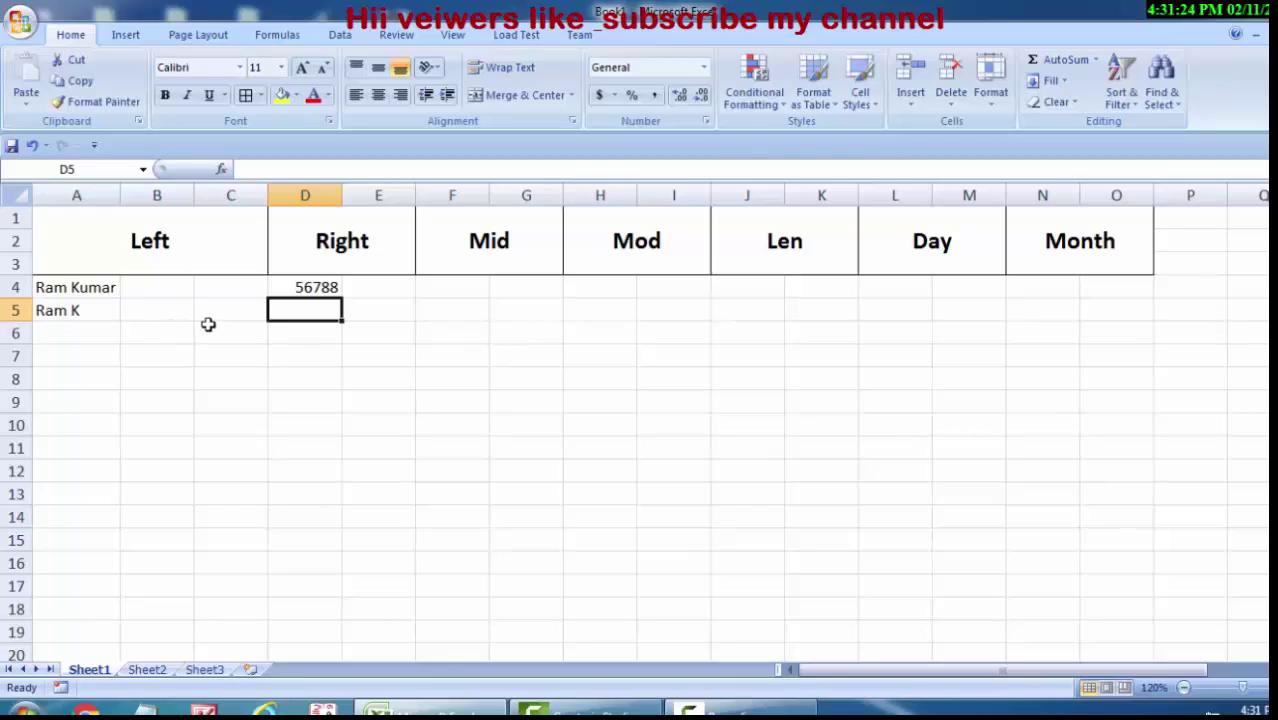
{"action": "type", "text": "Rite"}
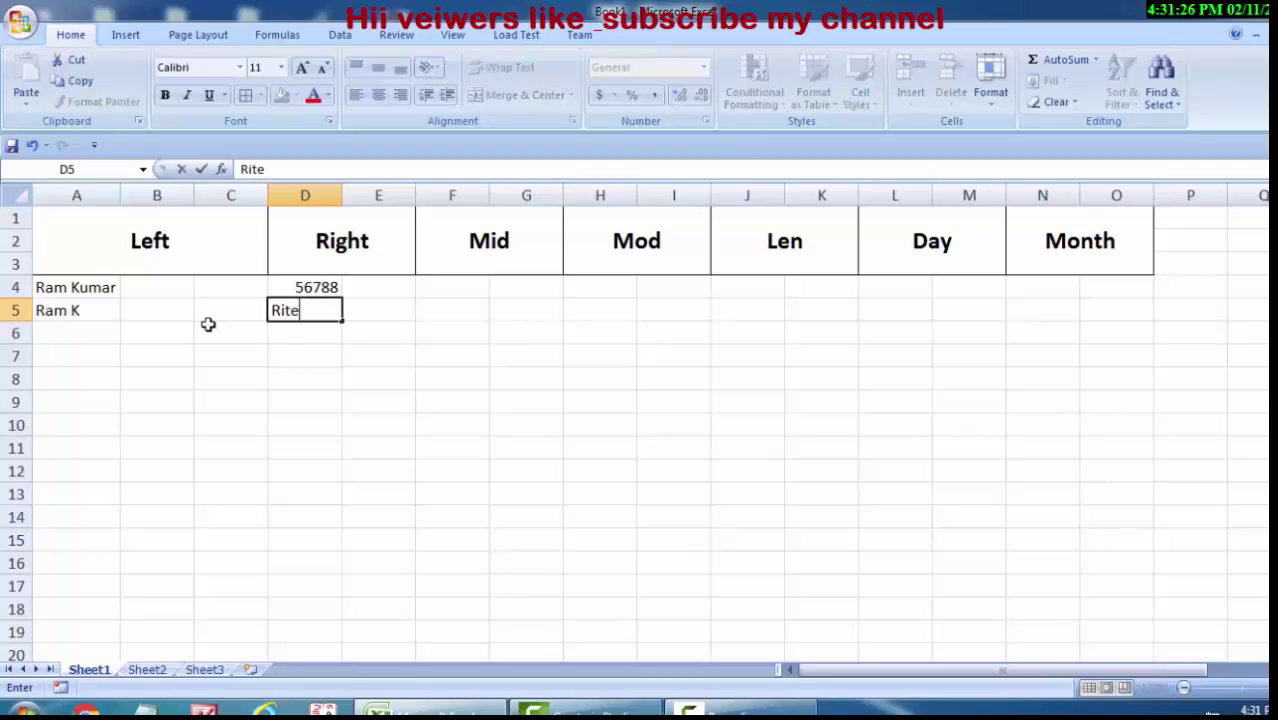
{"action": "type", "text": "sh"}
{"action": "left_click", "coordinate": [365, 293]}
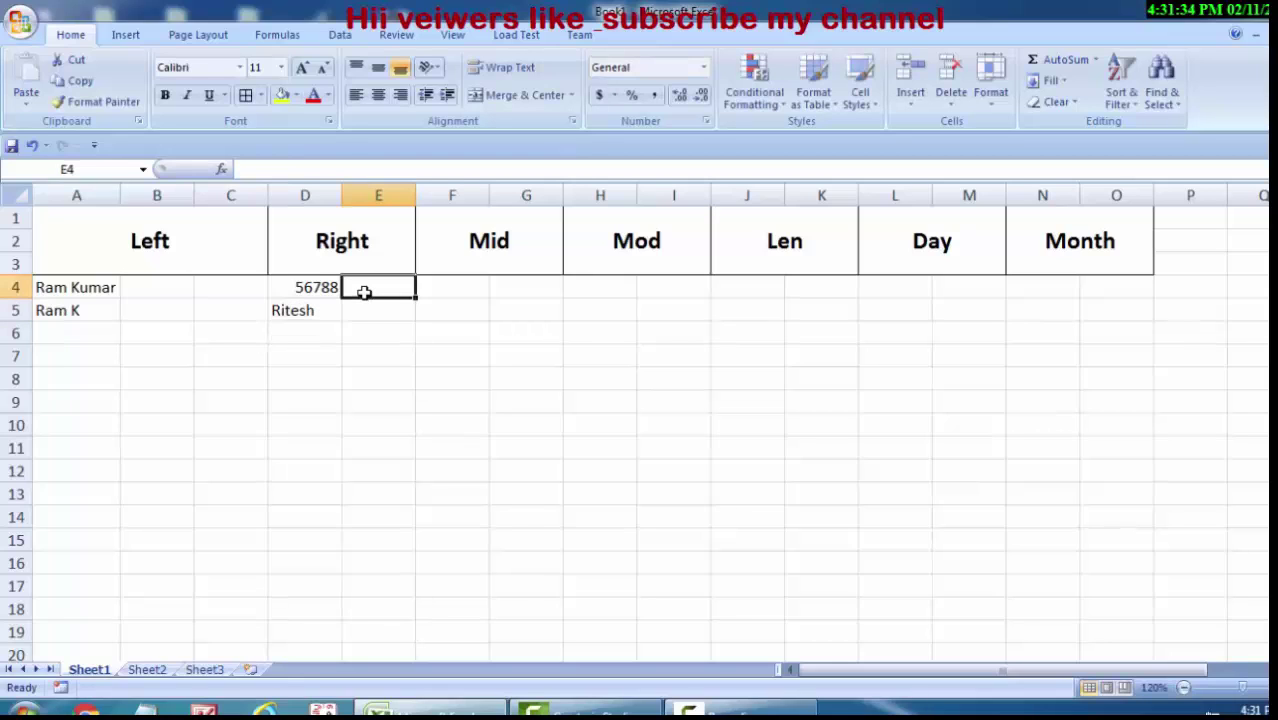
Enter =RIGHT(D4,2) in E4 so it shows 88.
{"action": "type", "text": "=r"}
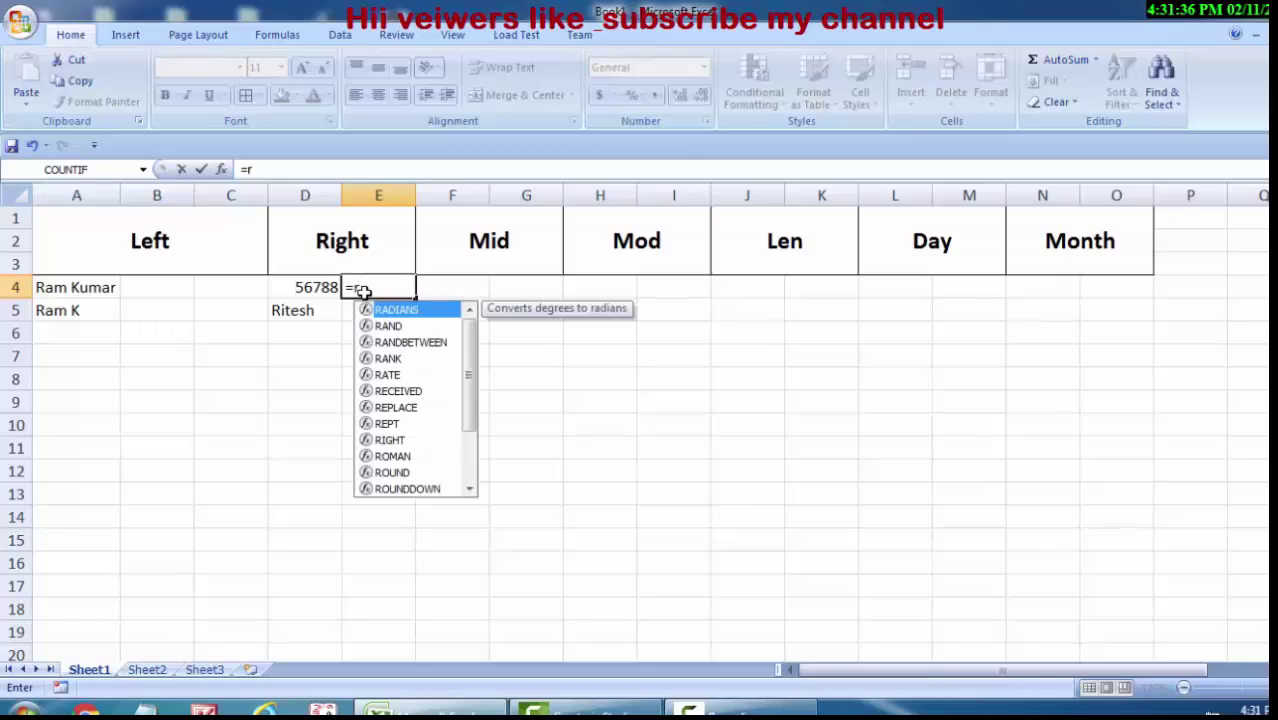
{"action": "type", "text": "igh"}
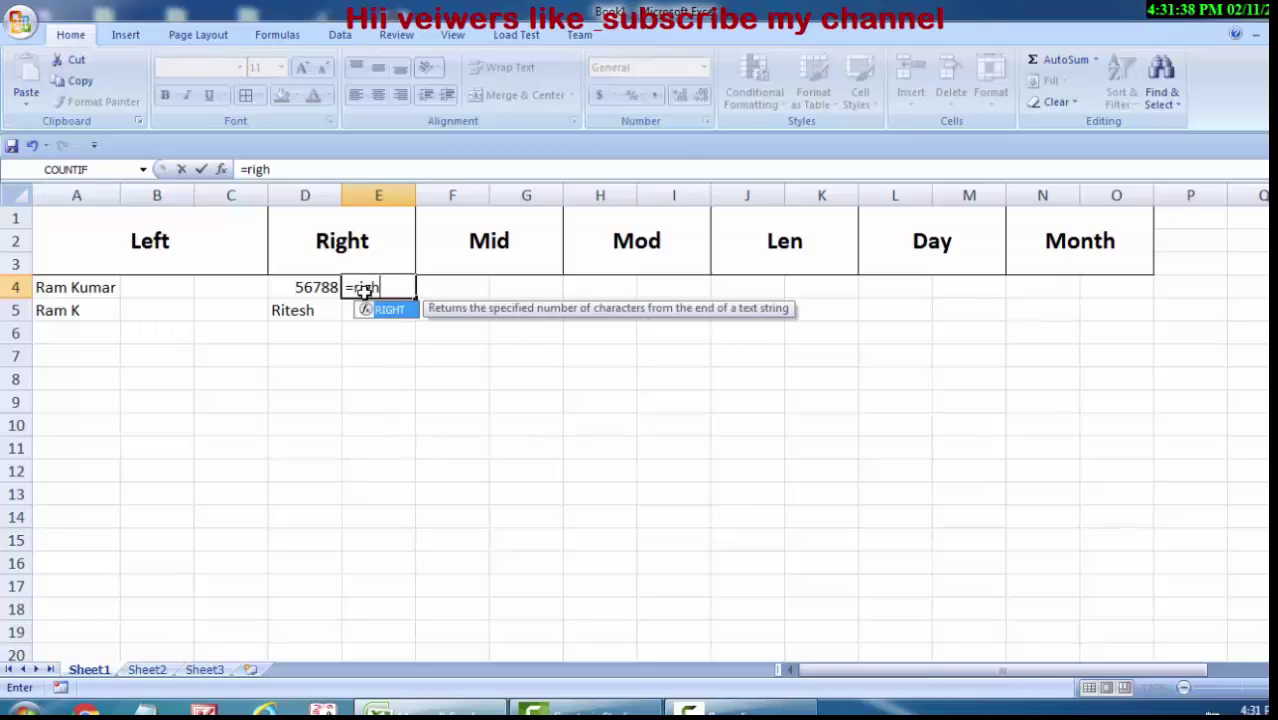
{"action": "type", "text": "t("}
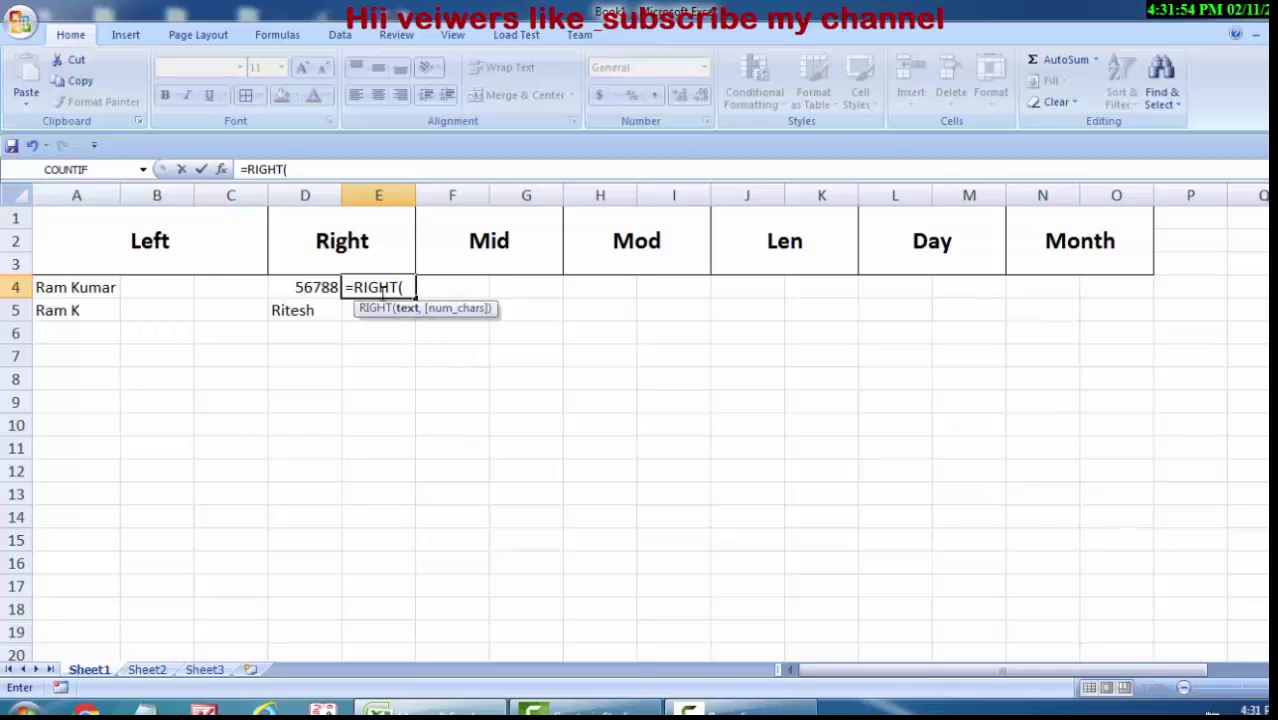
{"action": "left_click", "coordinate": [316, 288]}
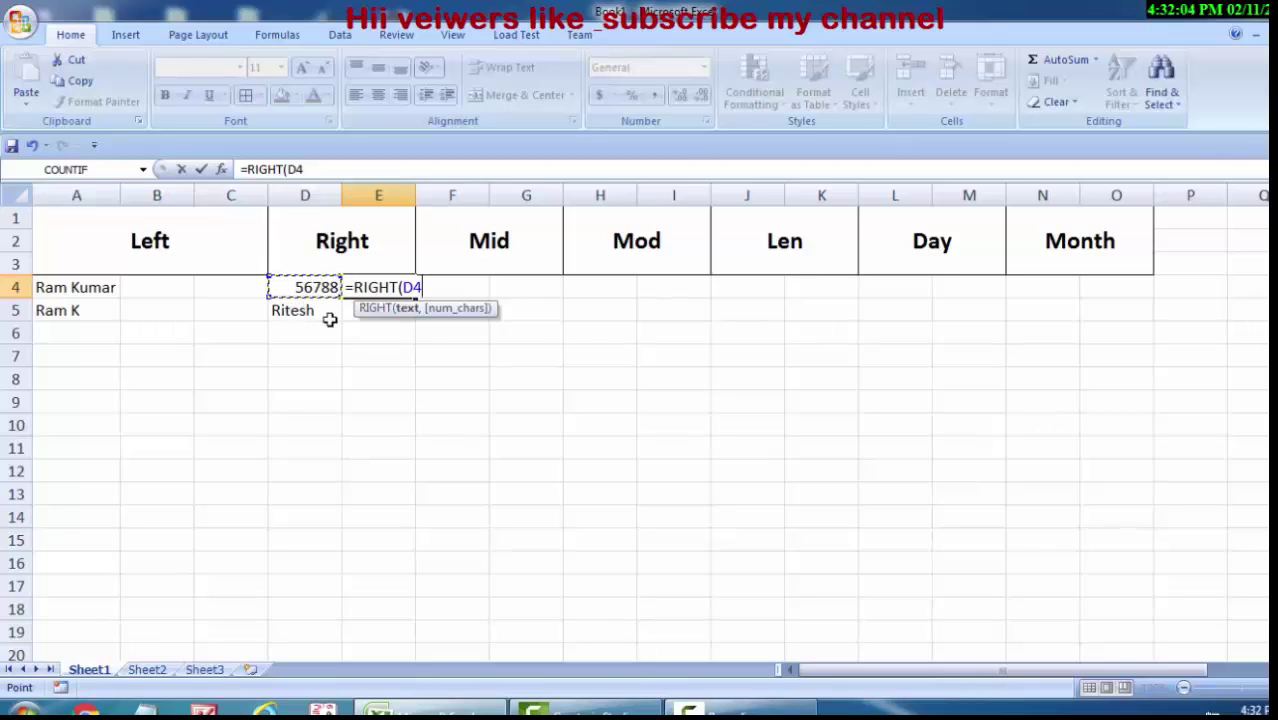
{"action": "type", "text": ",2"}
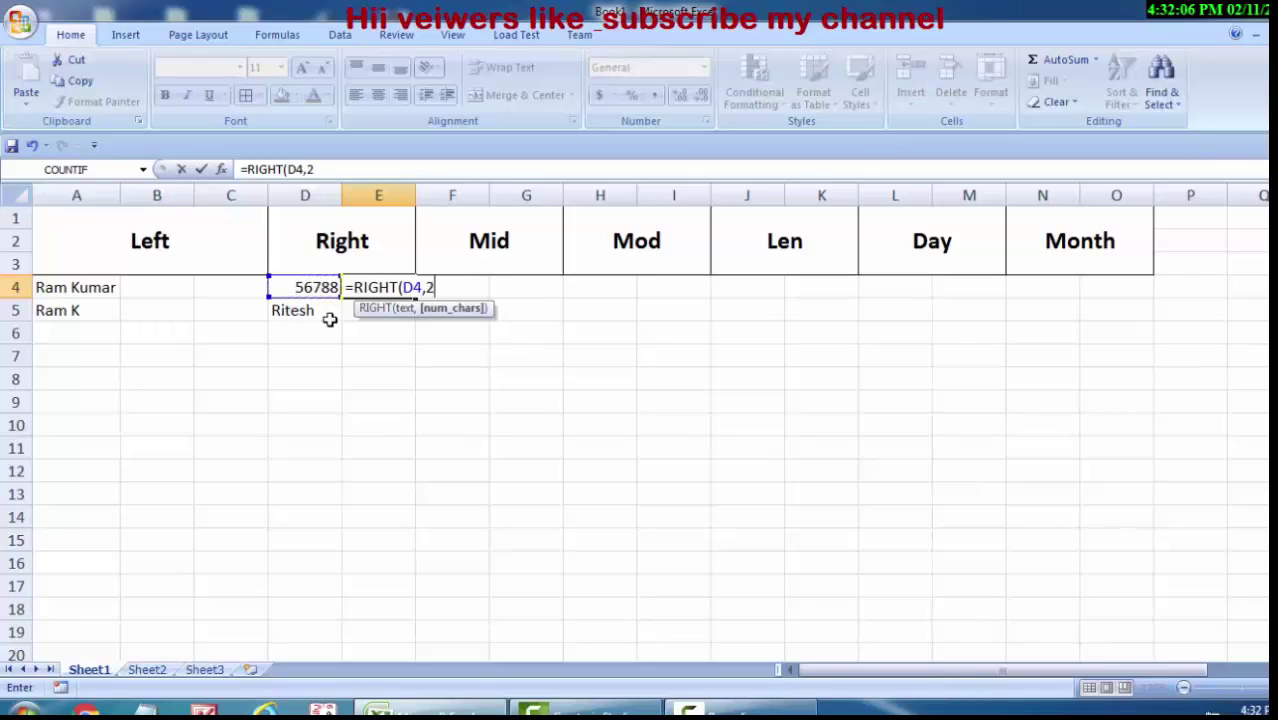
{"action": "type", "text": ")"}
{"action": "key", "text": "Return"}
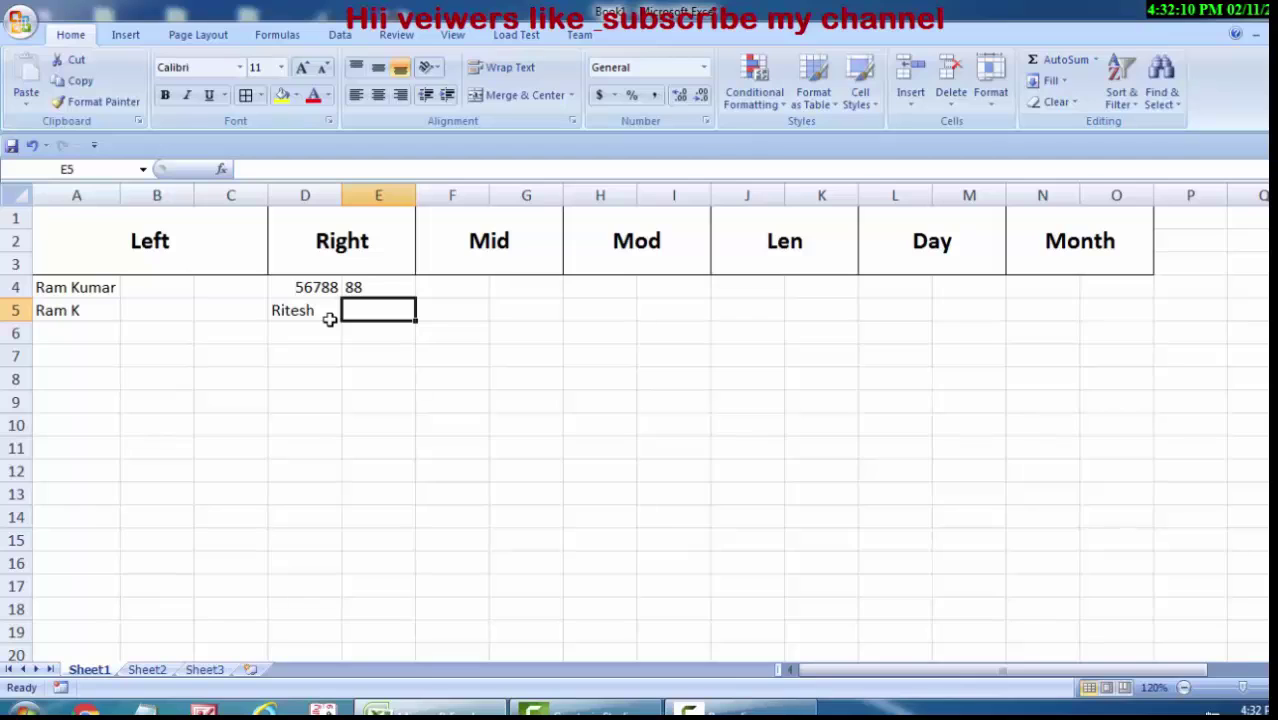
{"action": "left_click", "coordinate": [361, 287]}
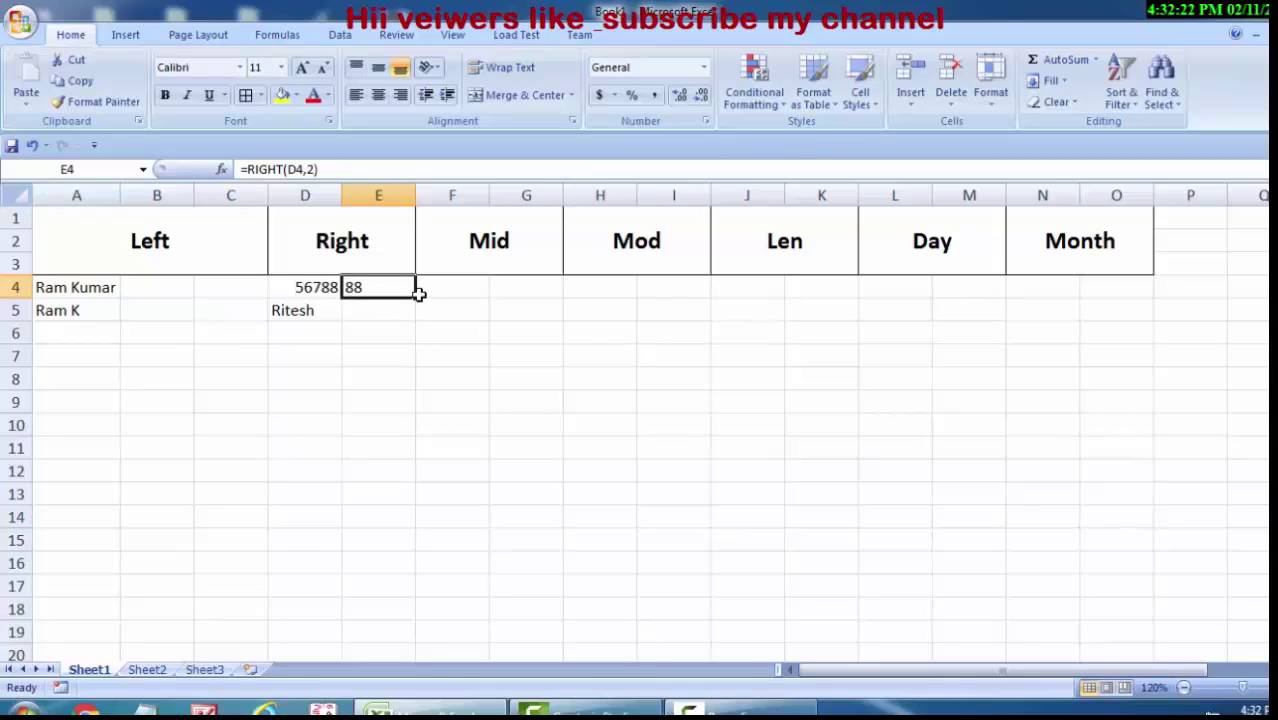
Fill E4's RIGHT formula down to E5 and compare the two formulas.
{"action": "left_click_drag", "start_coordinate": [415, 299], "coordinate": [416, 318]}
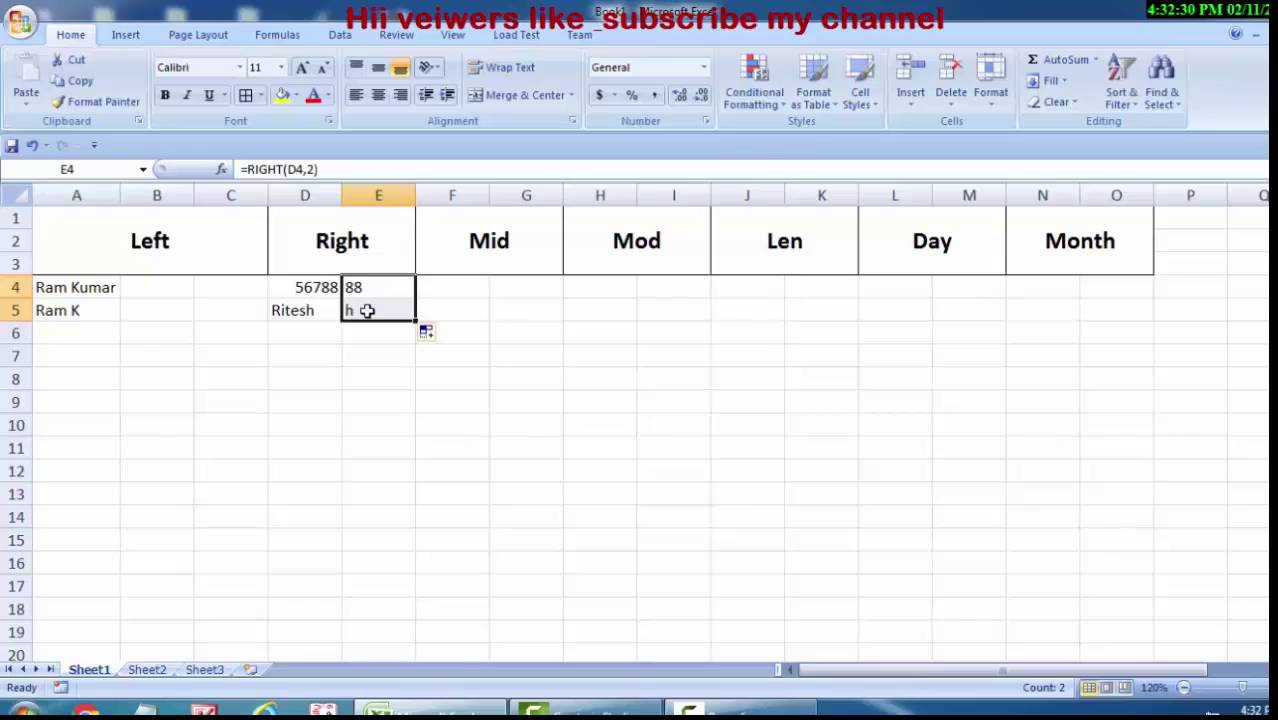
{"action": "left_click", "coordinate": [367, 311]}
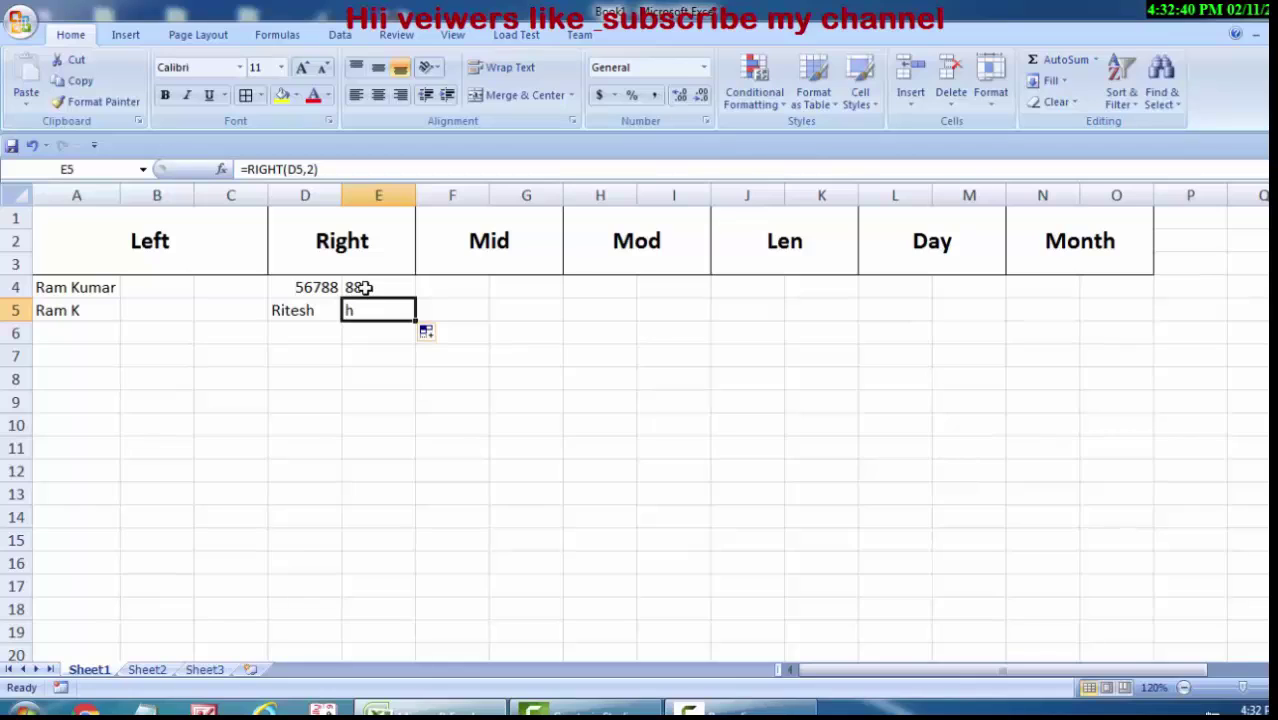
{"action": "left_click", "coordinate": [366, 287]}
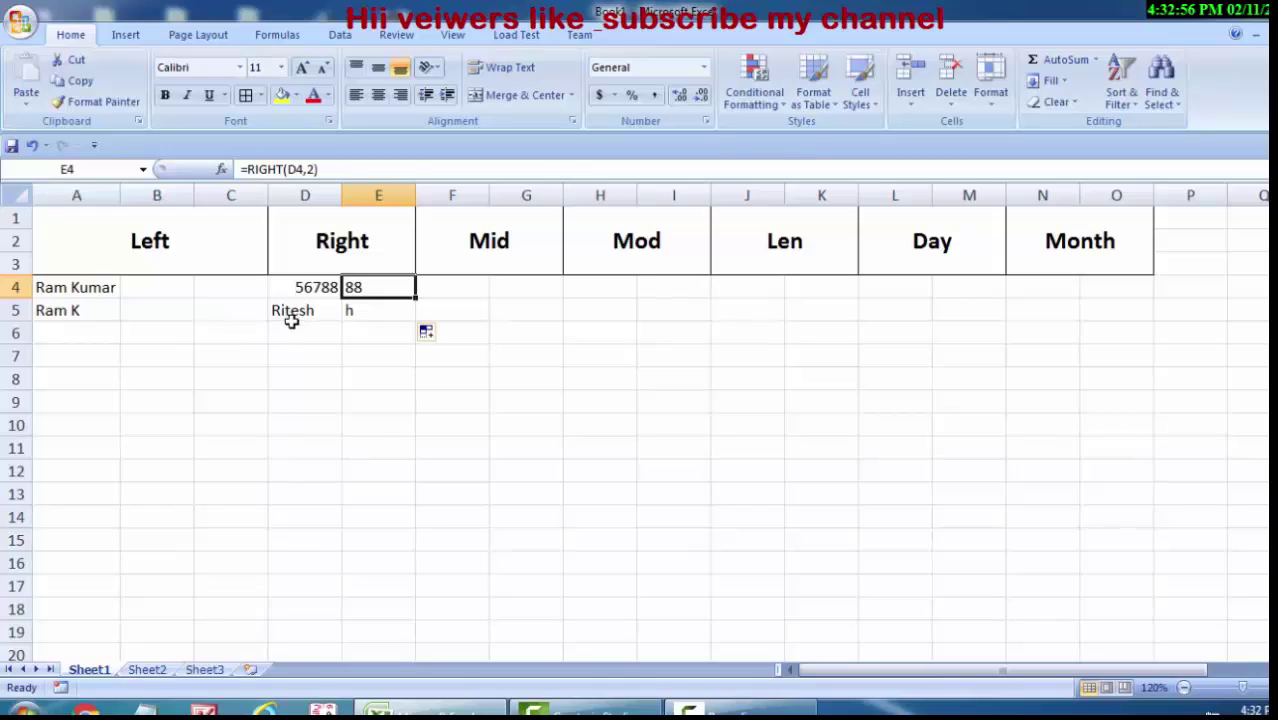
{"action": "left_click", "coordinate": [353, 310]}
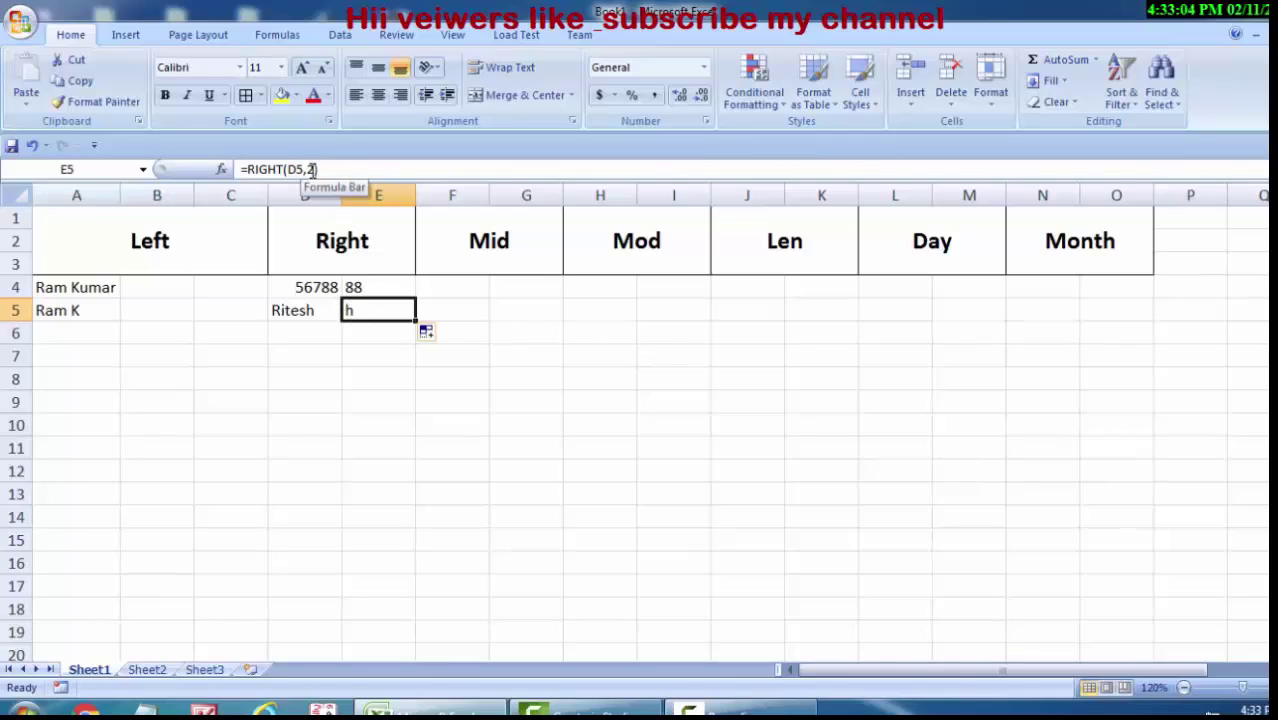
{"action": "left_click", "coordinate": [313, 170]}
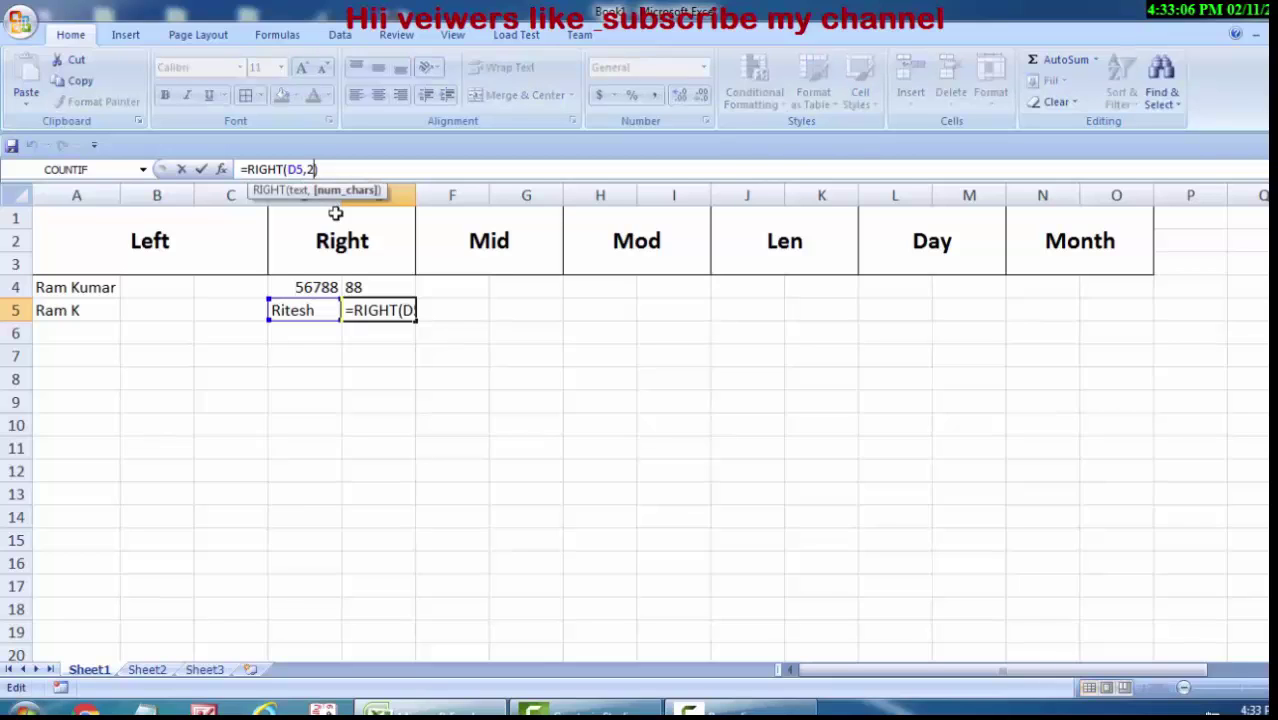
{"action": "key", "text": "BackSpace"}
{"action": "type", "text": "3"}
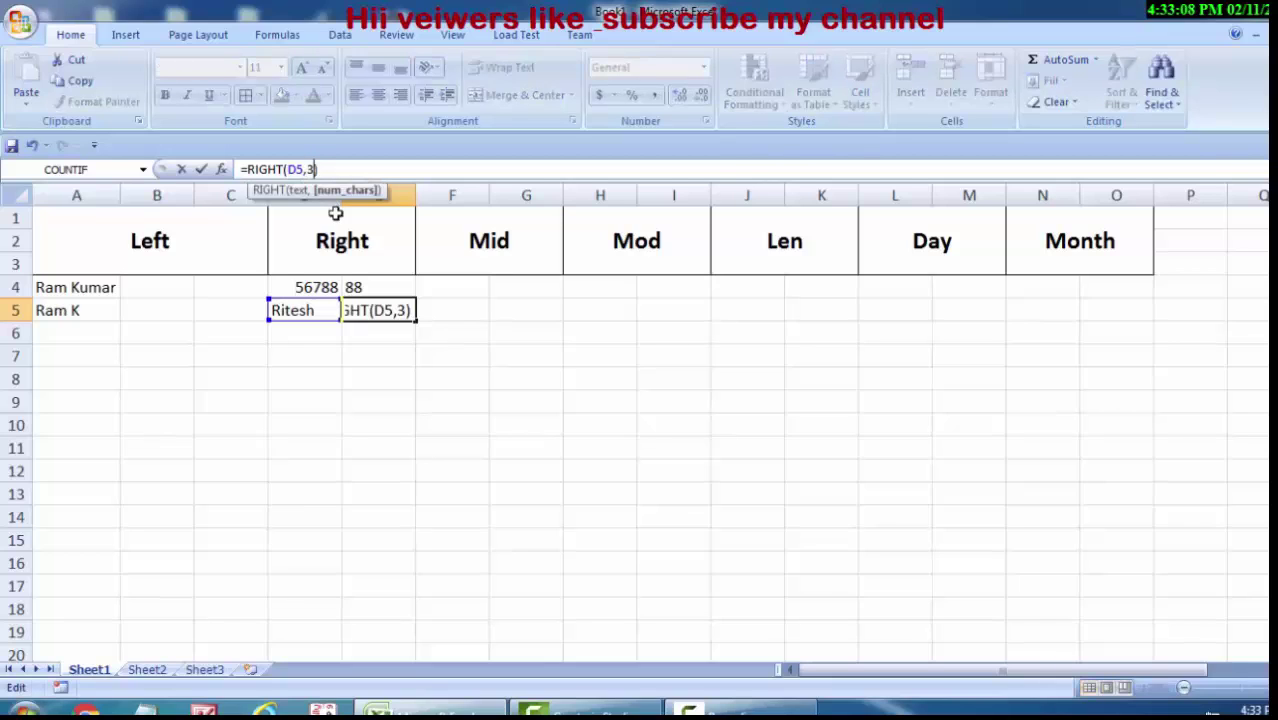
{"action": "key", "text": "Return"}
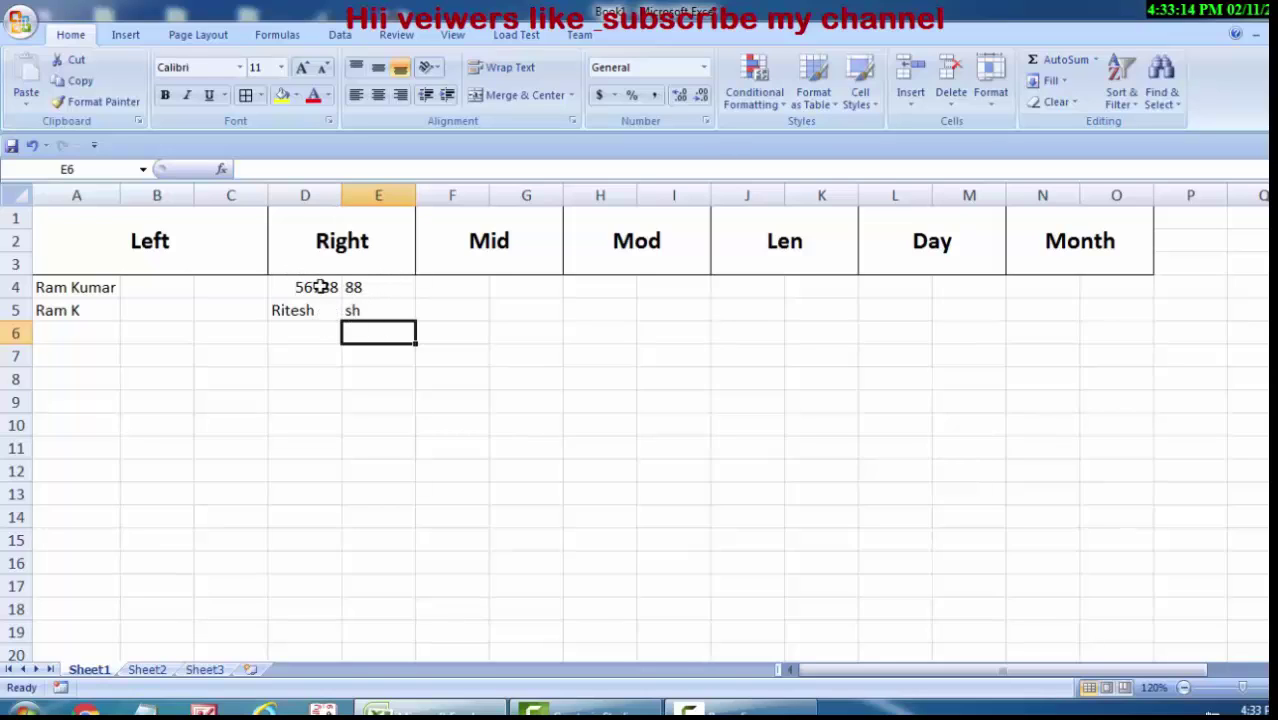
{"action": "left_click", "coordinate": [322, 287]}
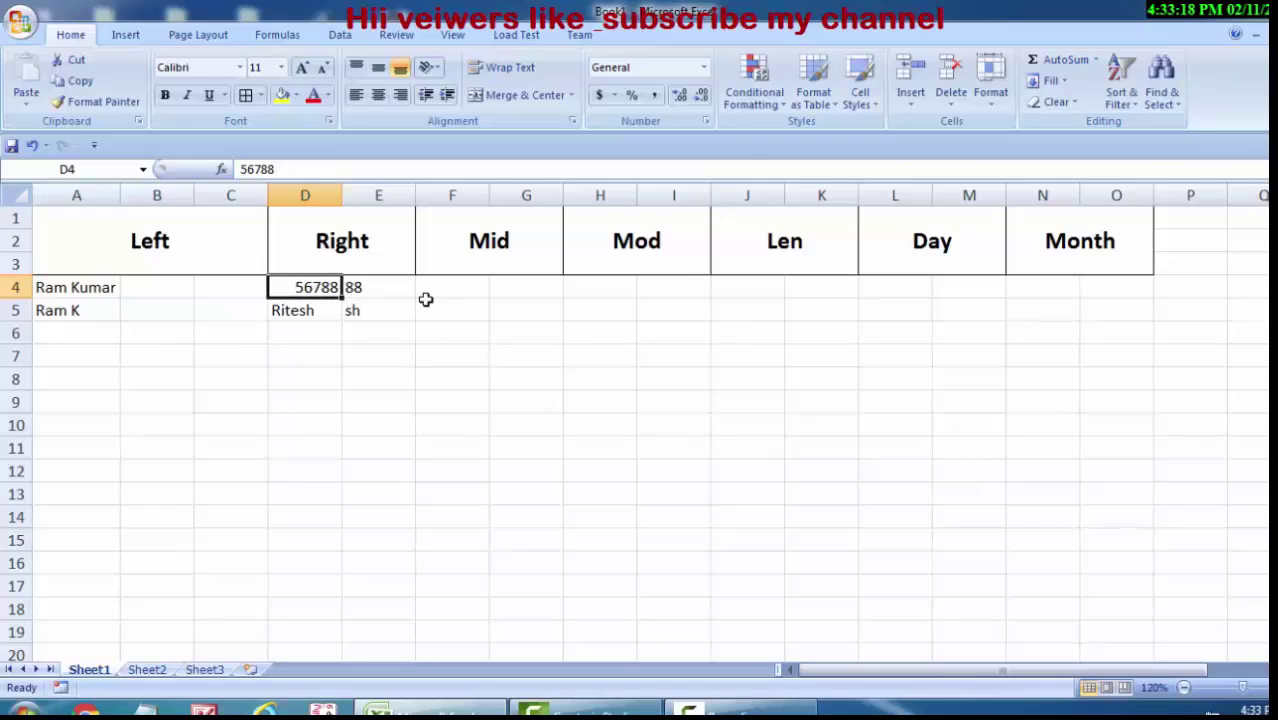
{"action": "left_click", "coordinate": [388, 287]}
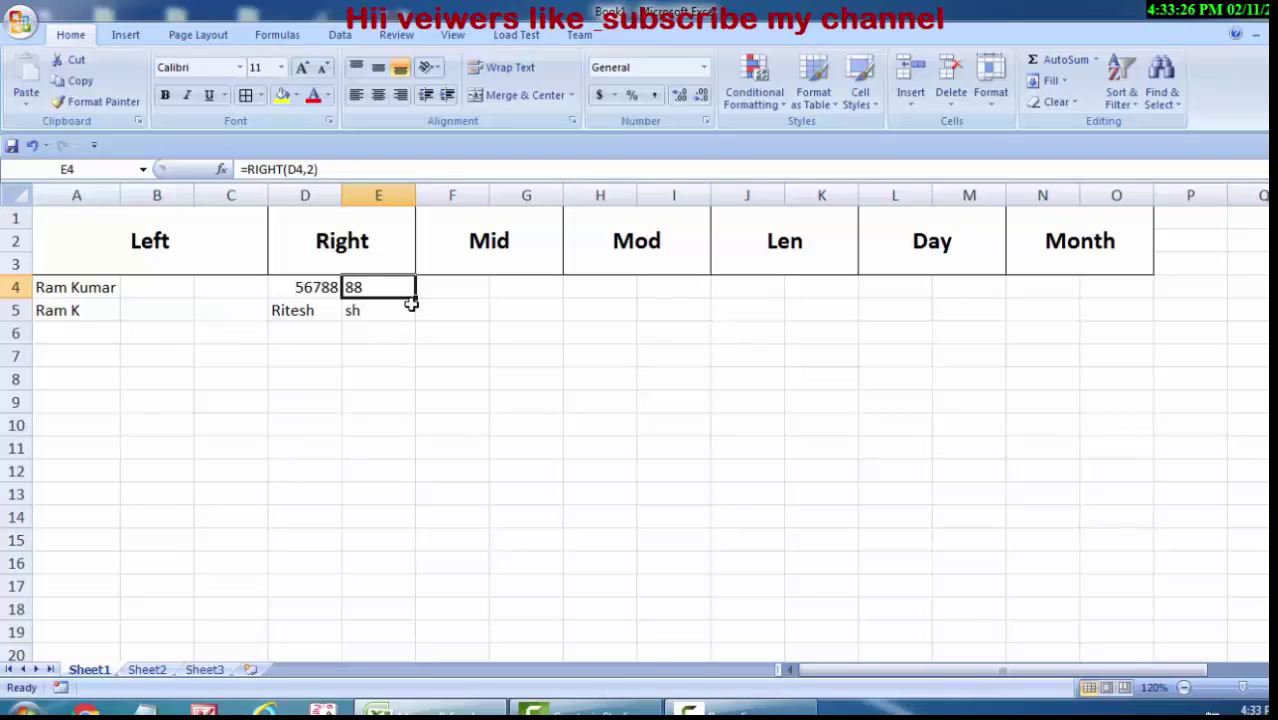
{"action": "left_click_drag", "start_coordinate": [414, 313], "coordinate": [414, 316]}
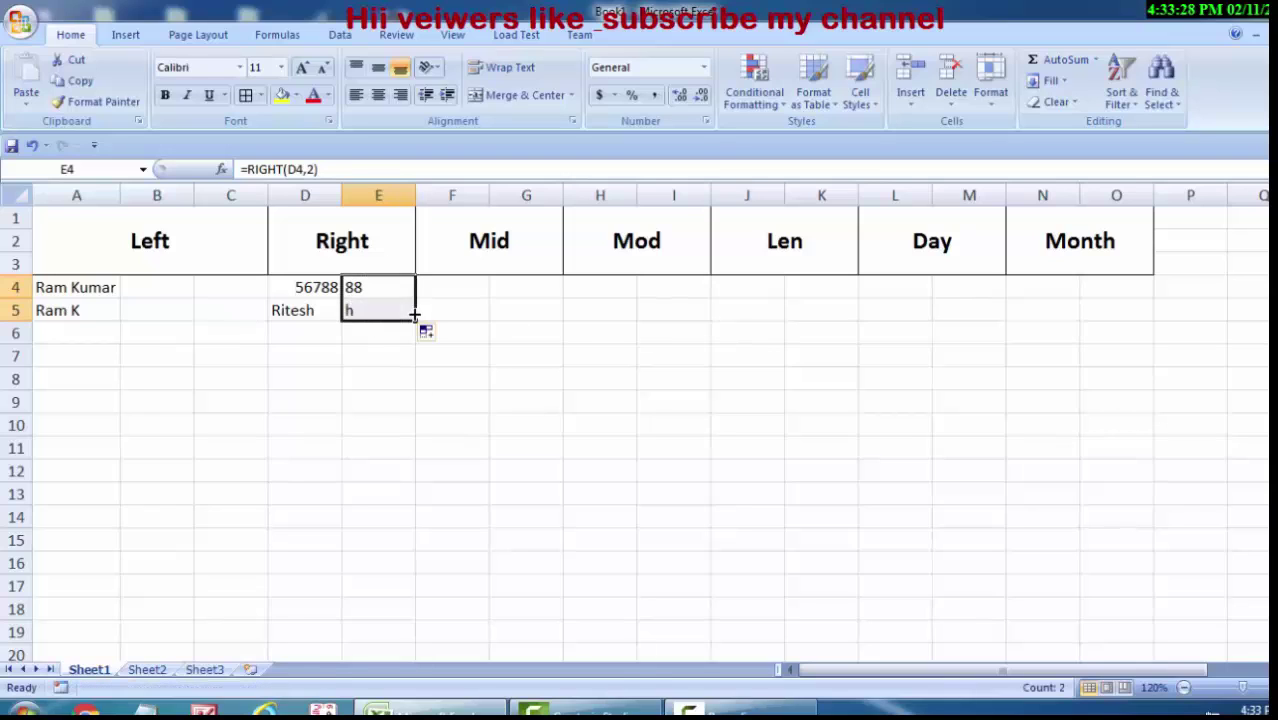
{"action": "left_click", "coordinate": [347, 312]}
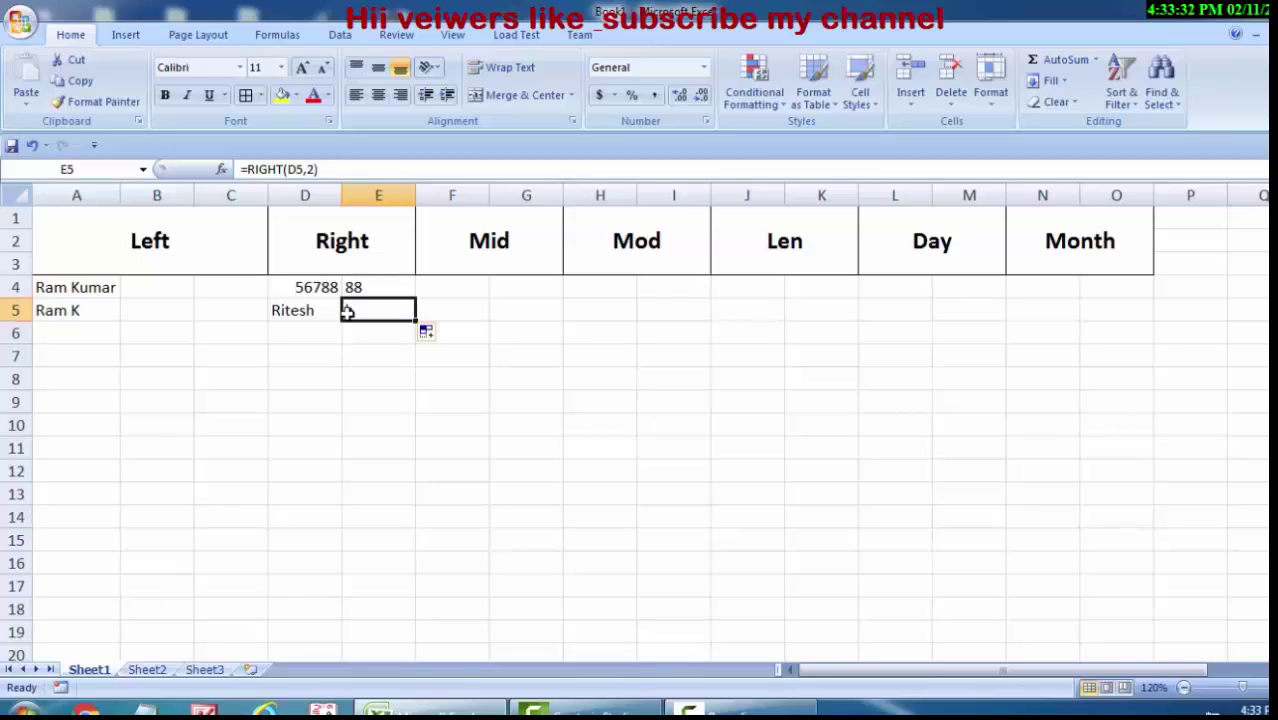
{"action": "left_click", "coordinate": [452, 289]}
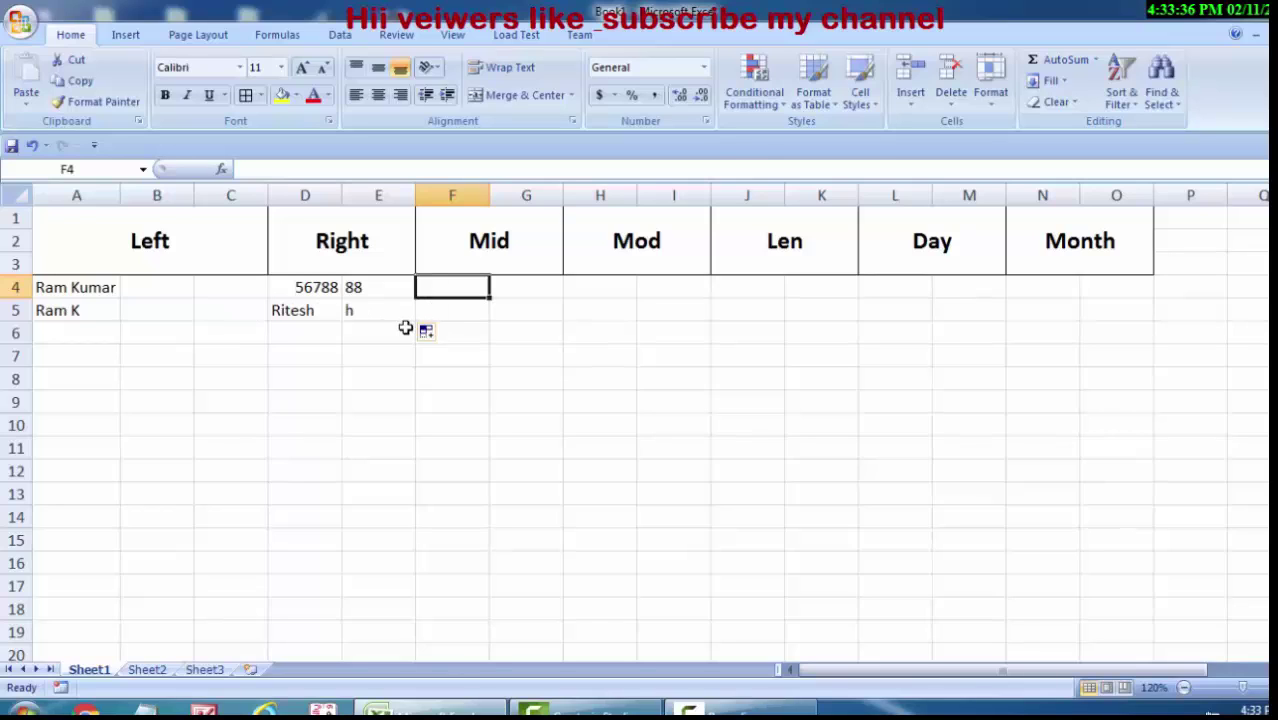
Enter a sample full name in F4 and AutoFit column F to it.
{"action": "type", "text": "Sa"}
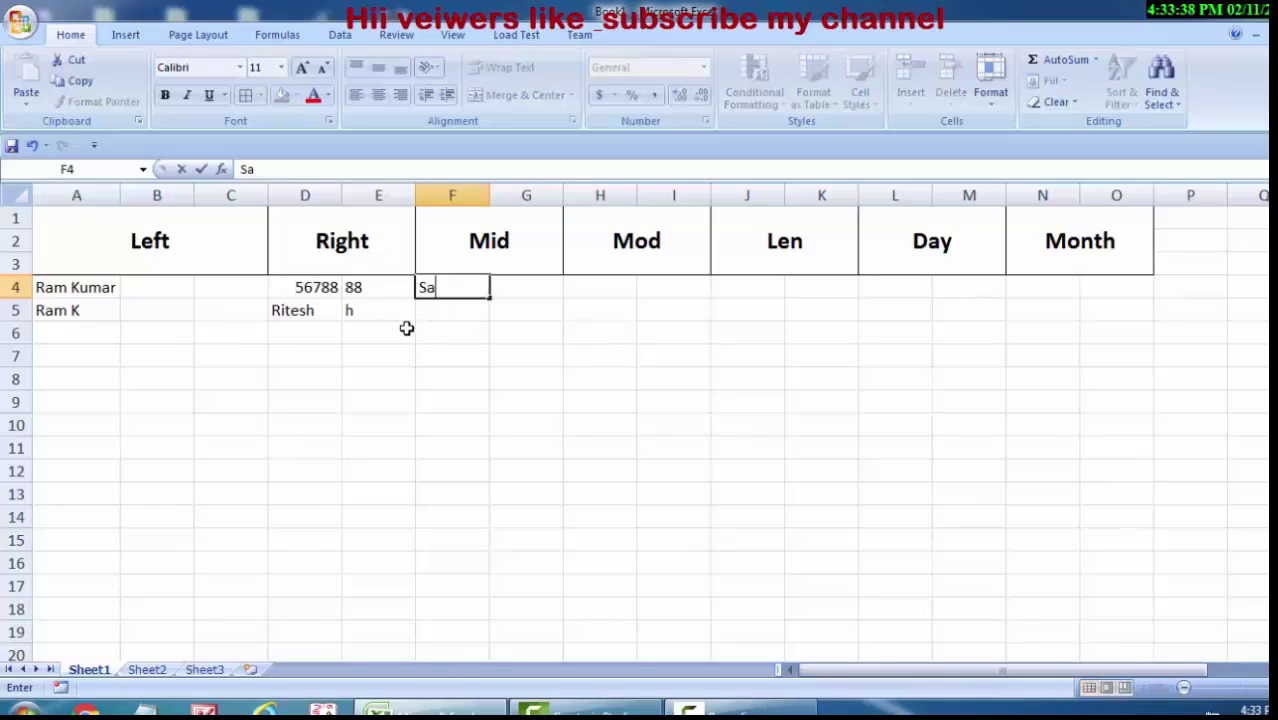
{"action": "type", "text": "urav"}
{"action": "type", "text": " Ku"}
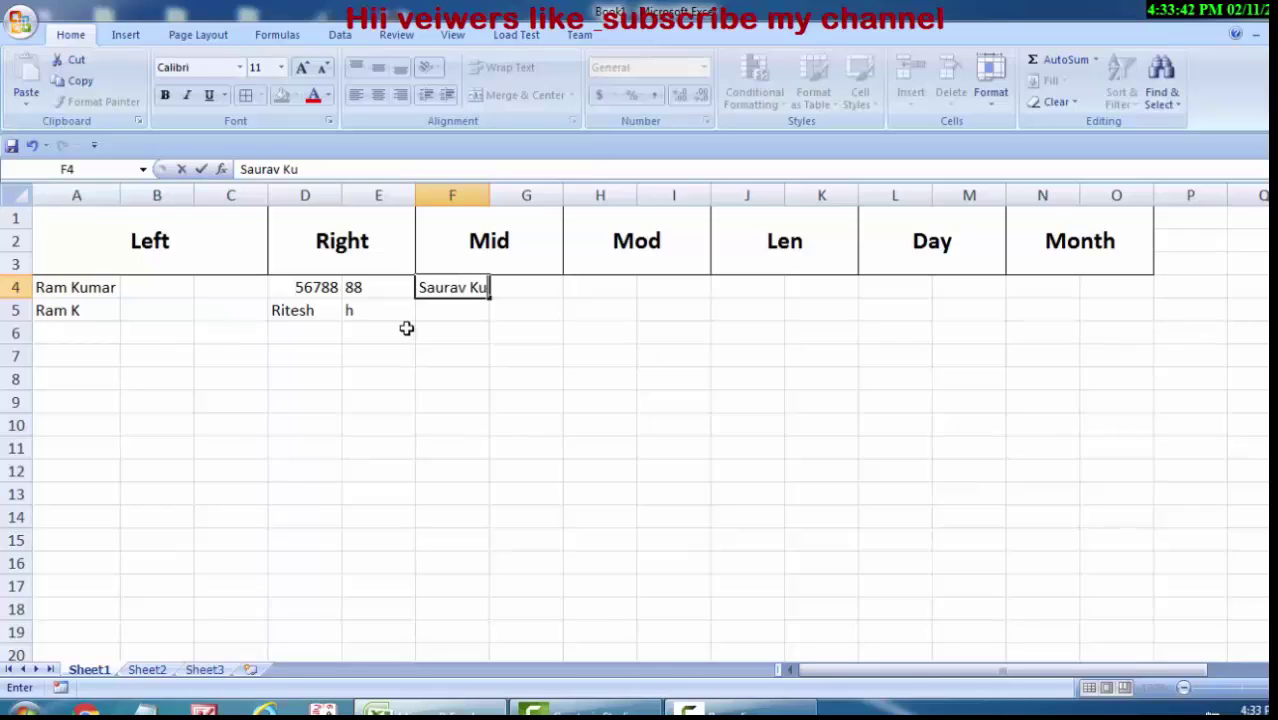
{"action": "type", "text": "mar"}
{"action": "left_click", "coordinate": [502, 331]}
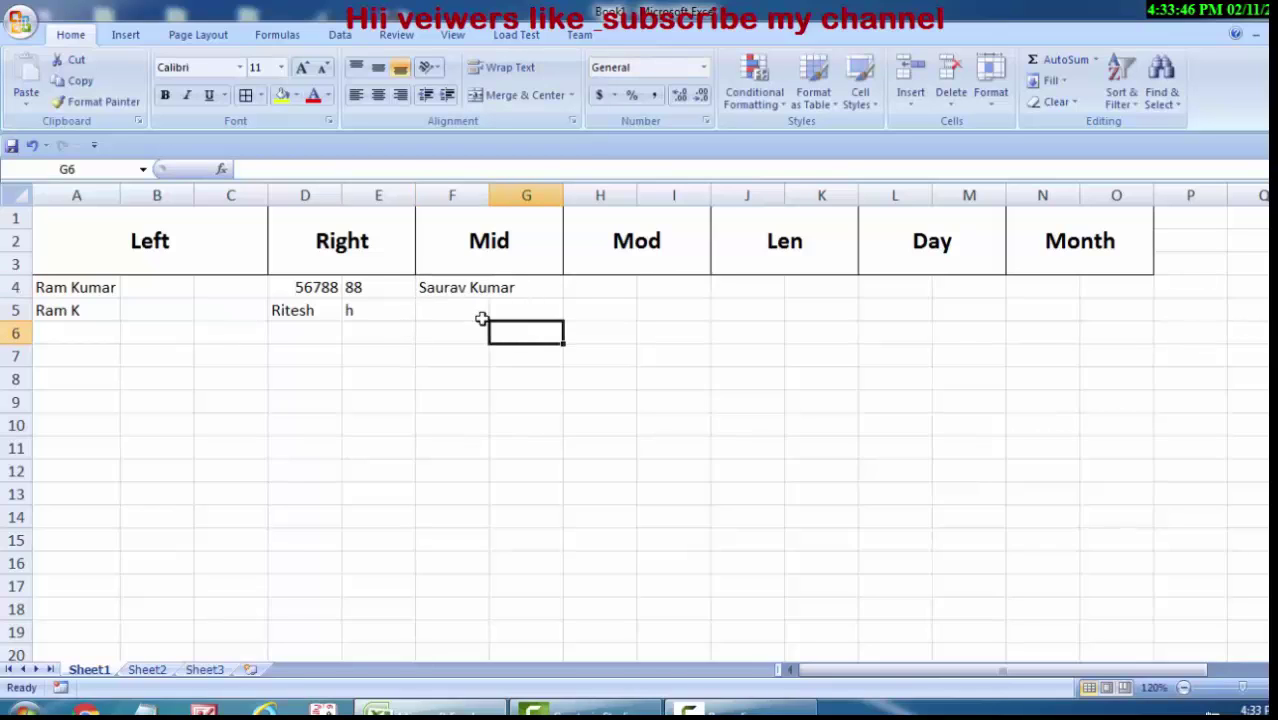
{"action": "left_click", "coordinate": [462, 290]}
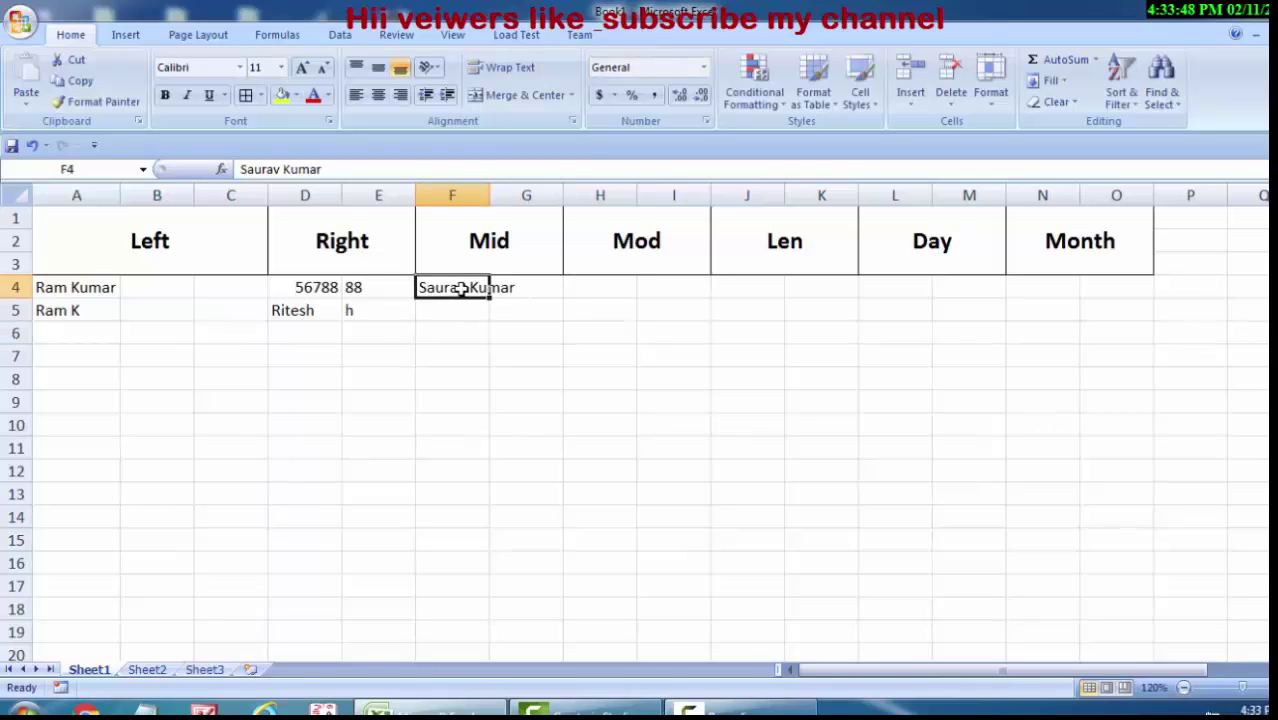
{"action": "key", "text": "alt"}
{"action": "key", "text": "h"}
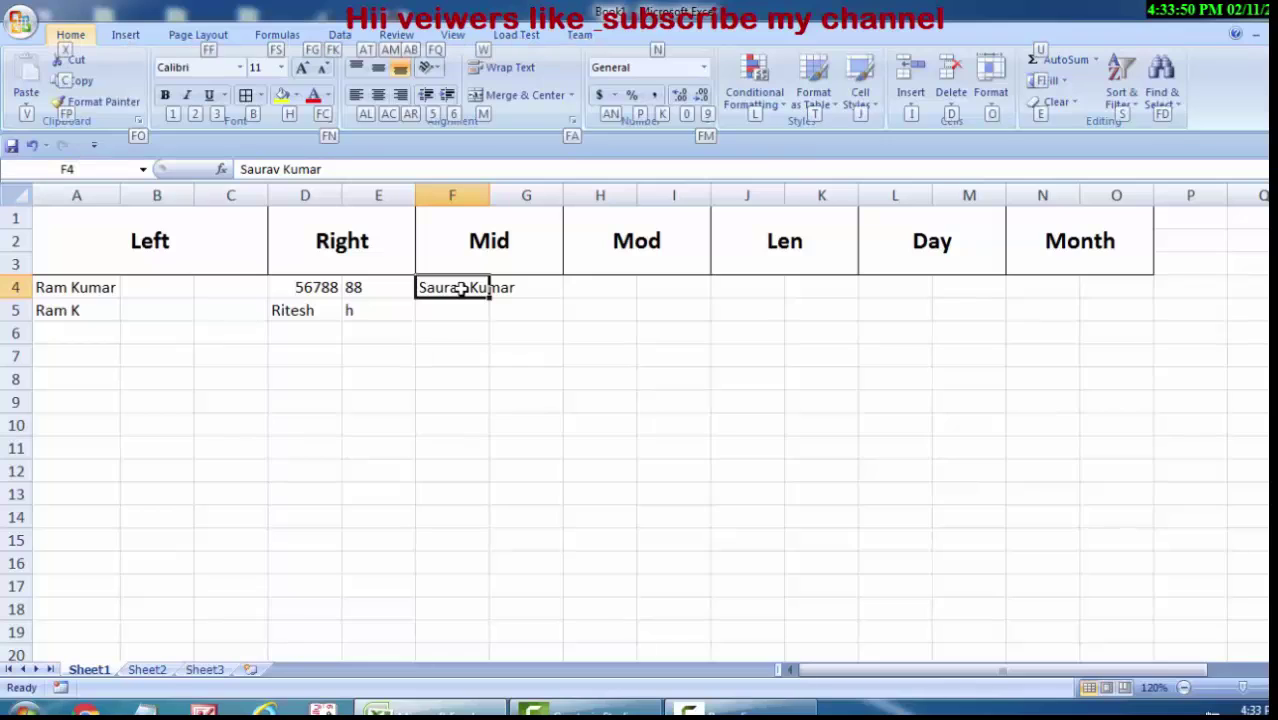
{"action": "key", "text": "o"}
{"action": "key", "text": "i"}
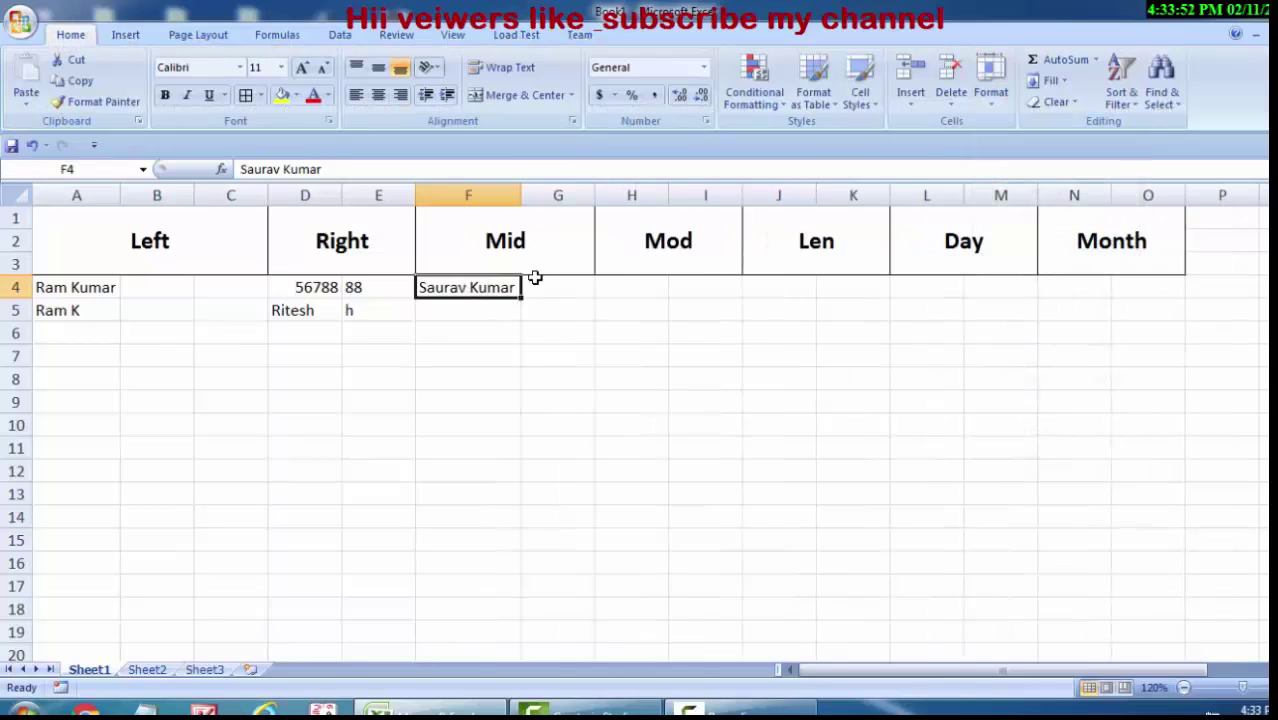
Enter =MID(F4,2,2) in G4 to return the second and third characters.
{"action": "left_click", "coordinate": [545, 290]}
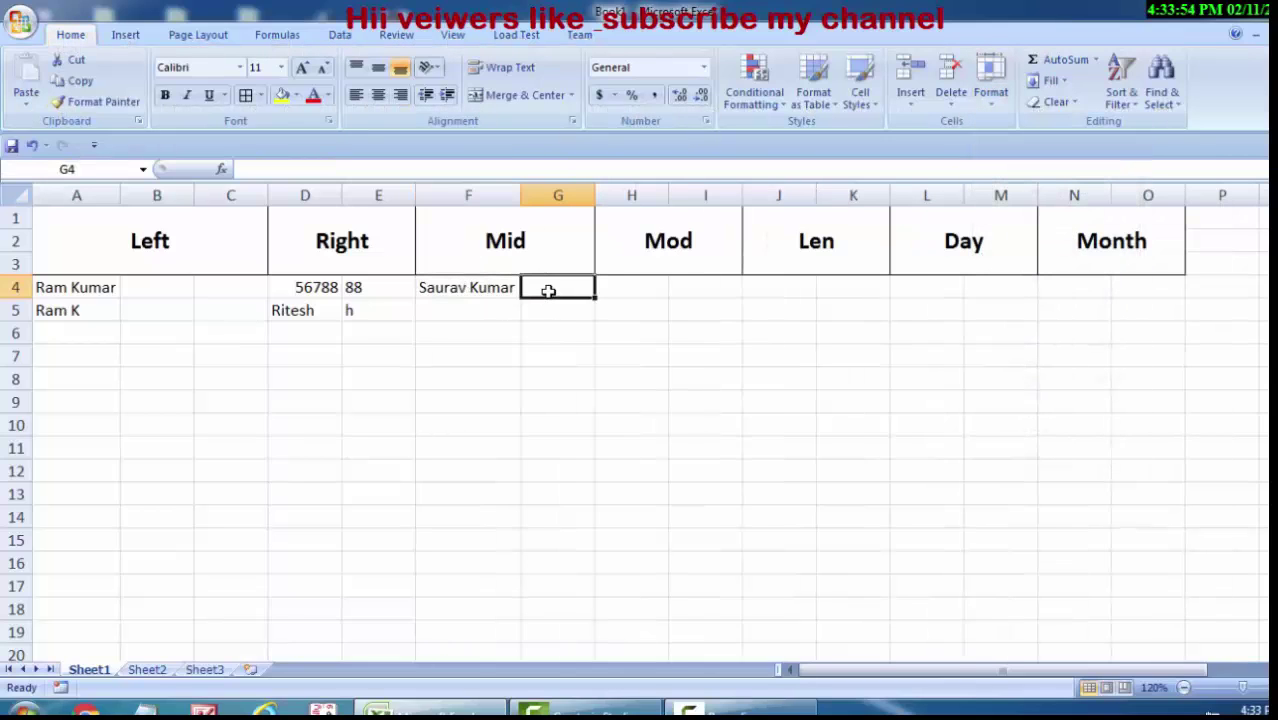
{"action": "type", "text": "="}
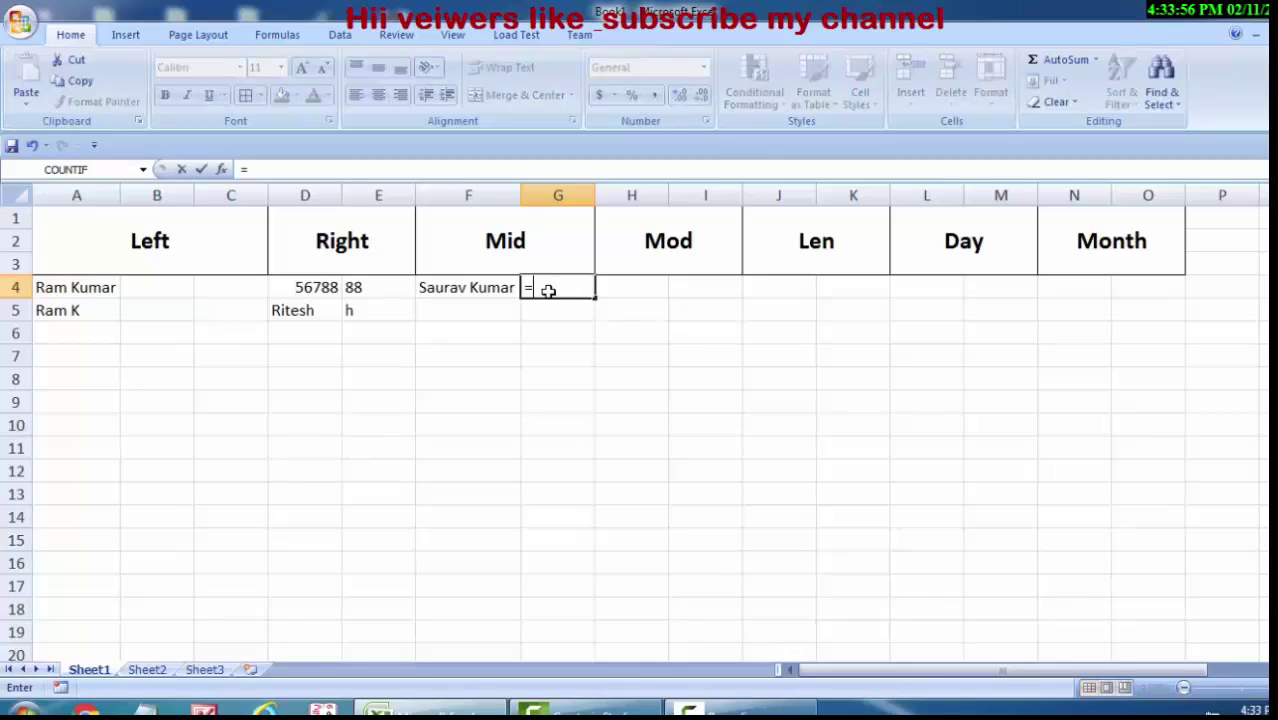
{"action": "type", "text": "mid"}
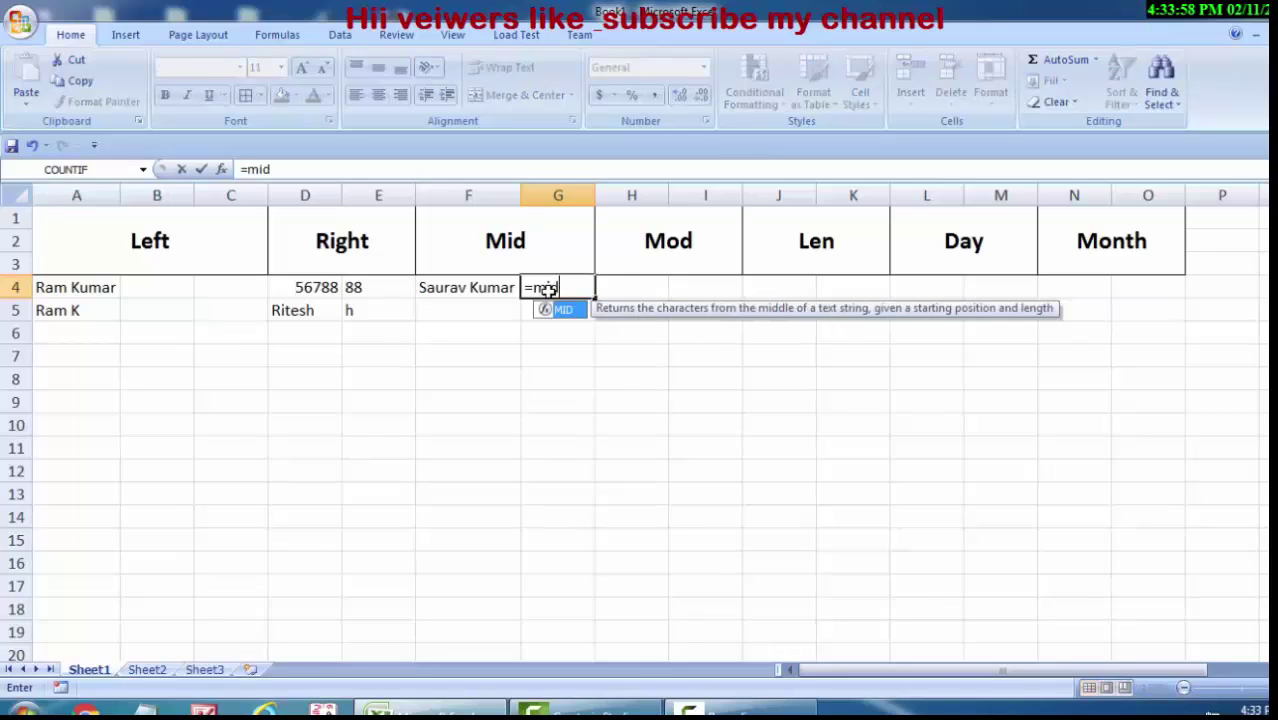
{"action": "type", "text": "("}
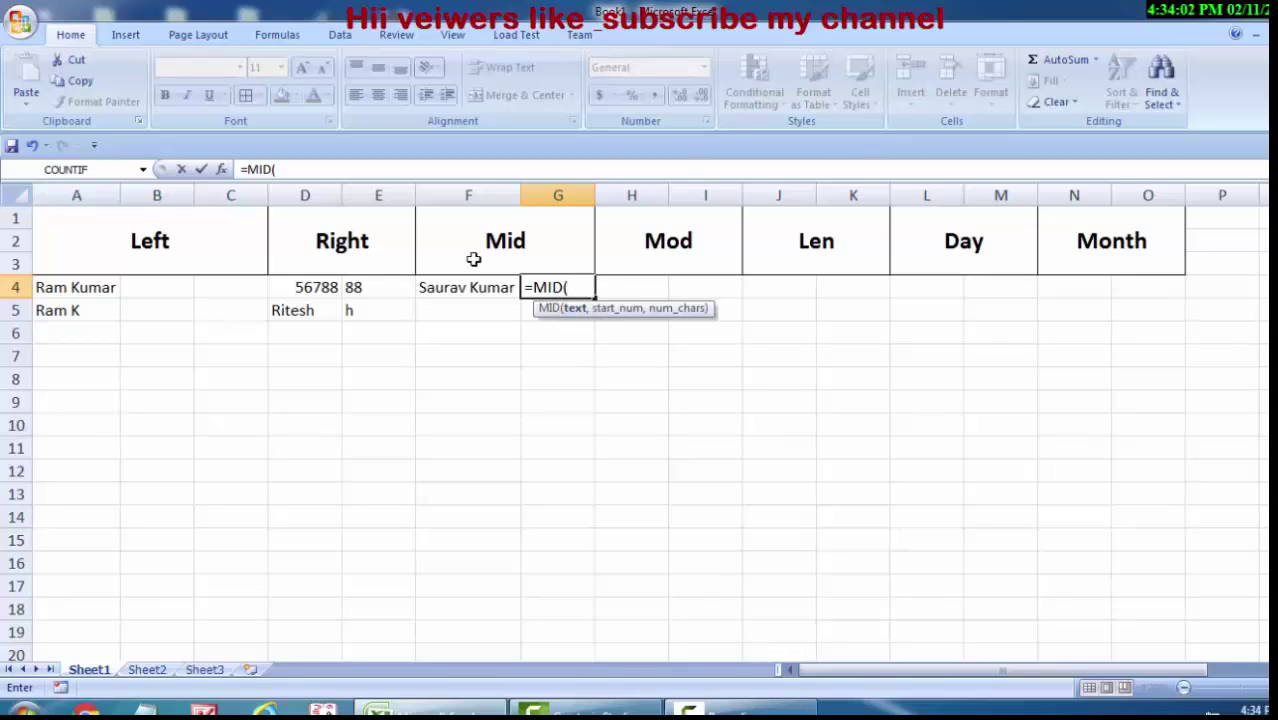
{"action": "left_click", "coordinate": [465, 288]}
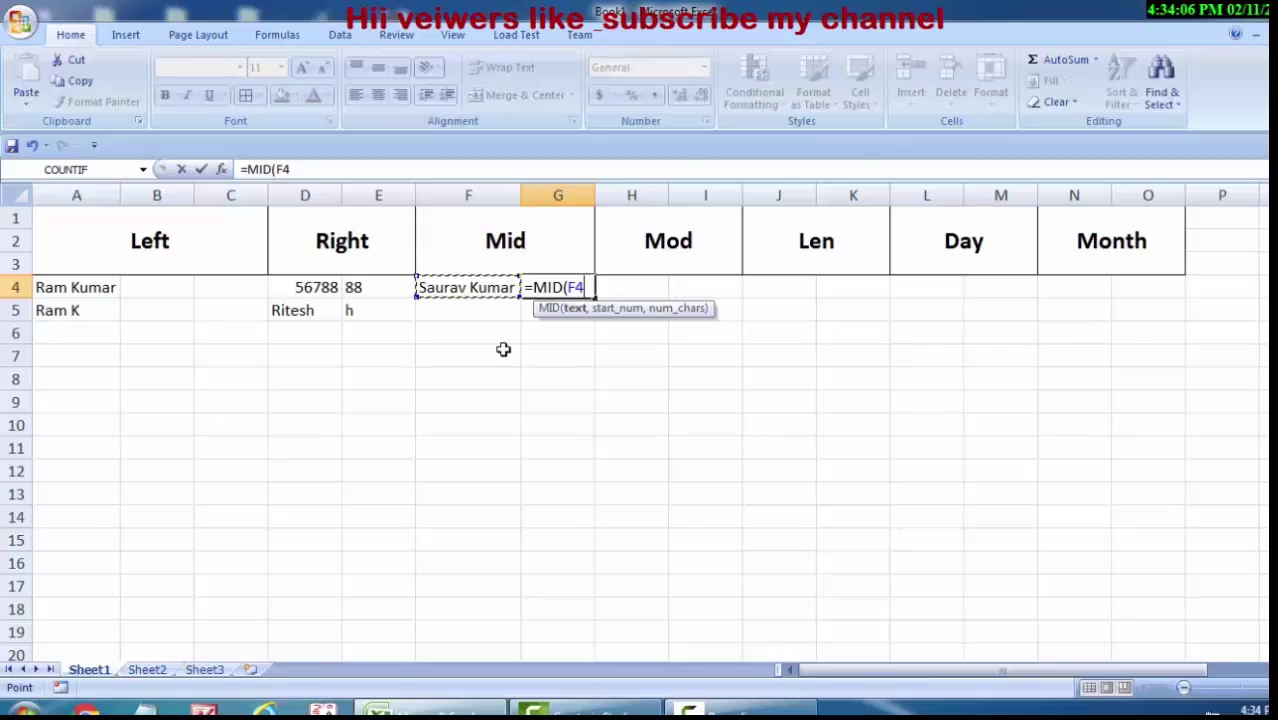
{"action": "type", "text": ","}
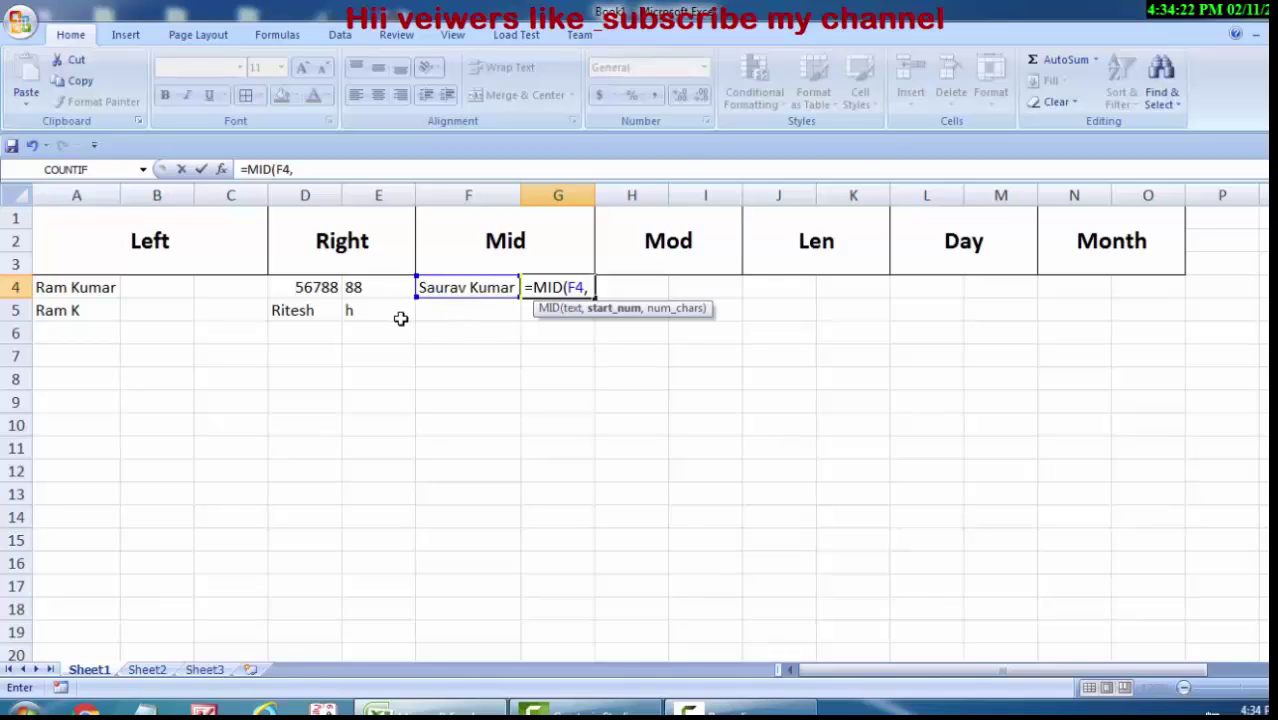
{"action": "type", "text": "2"}
{"action": "type", "text": ",2"}
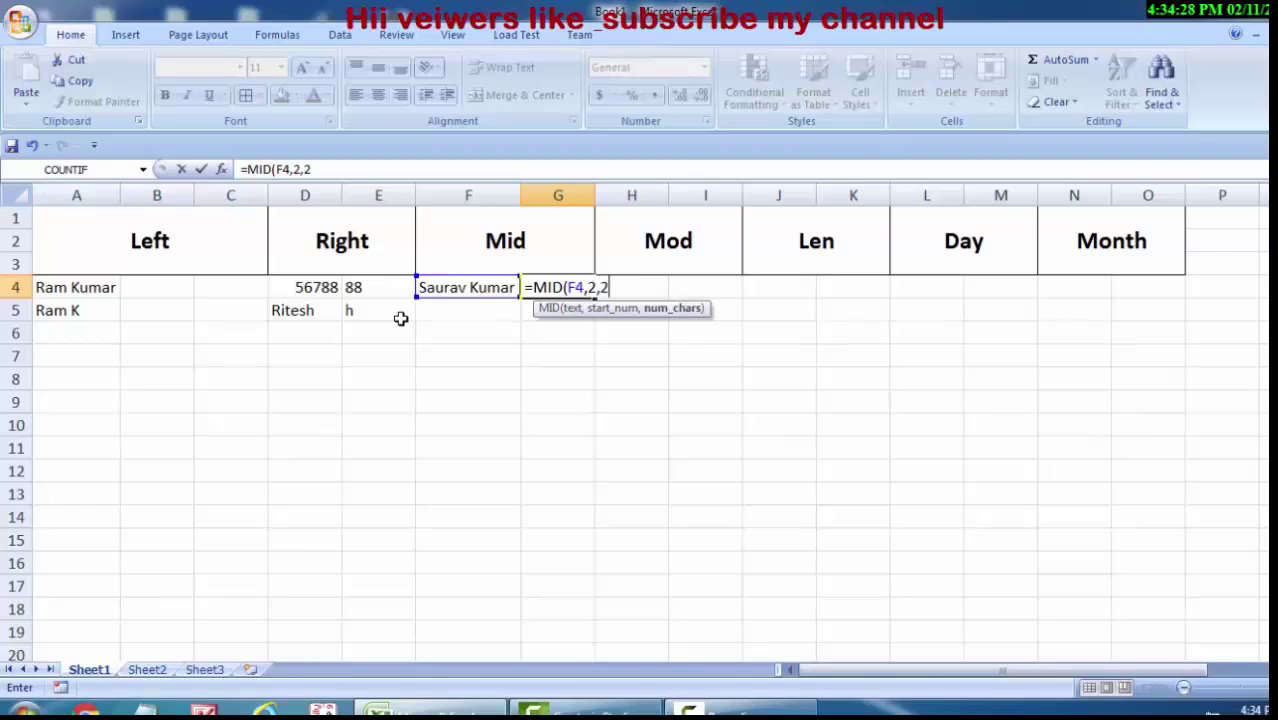
{"action": "type", "text": ")"}
{"action": "key", "text": "Return"}
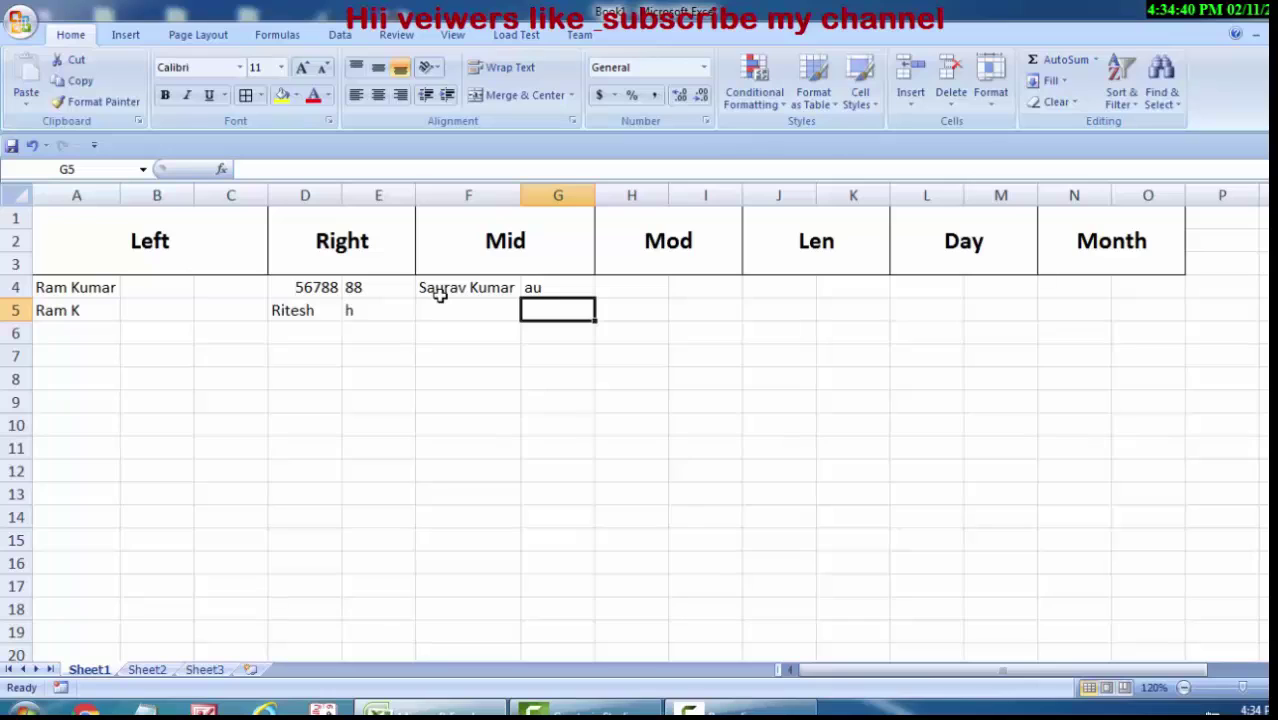
{"action": "left_click", "coordinate": [558, 289]}
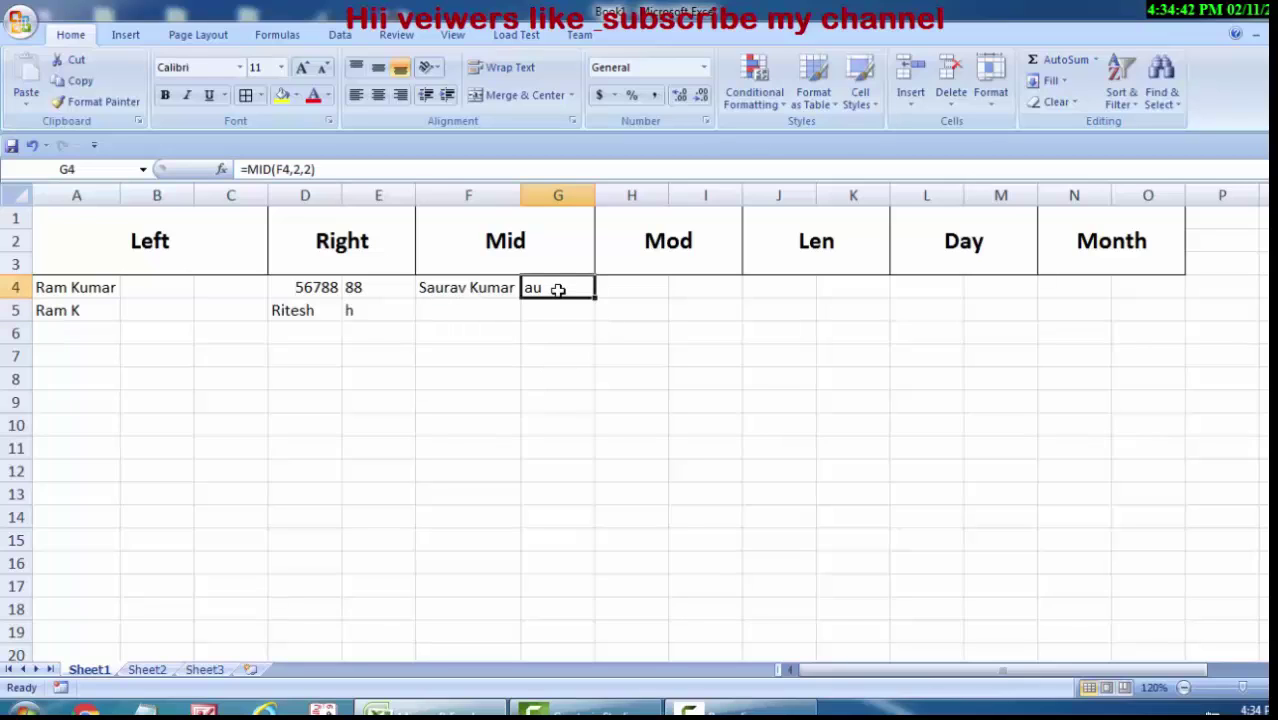
{"action": "left_click", "coordinate": [482, 307]}
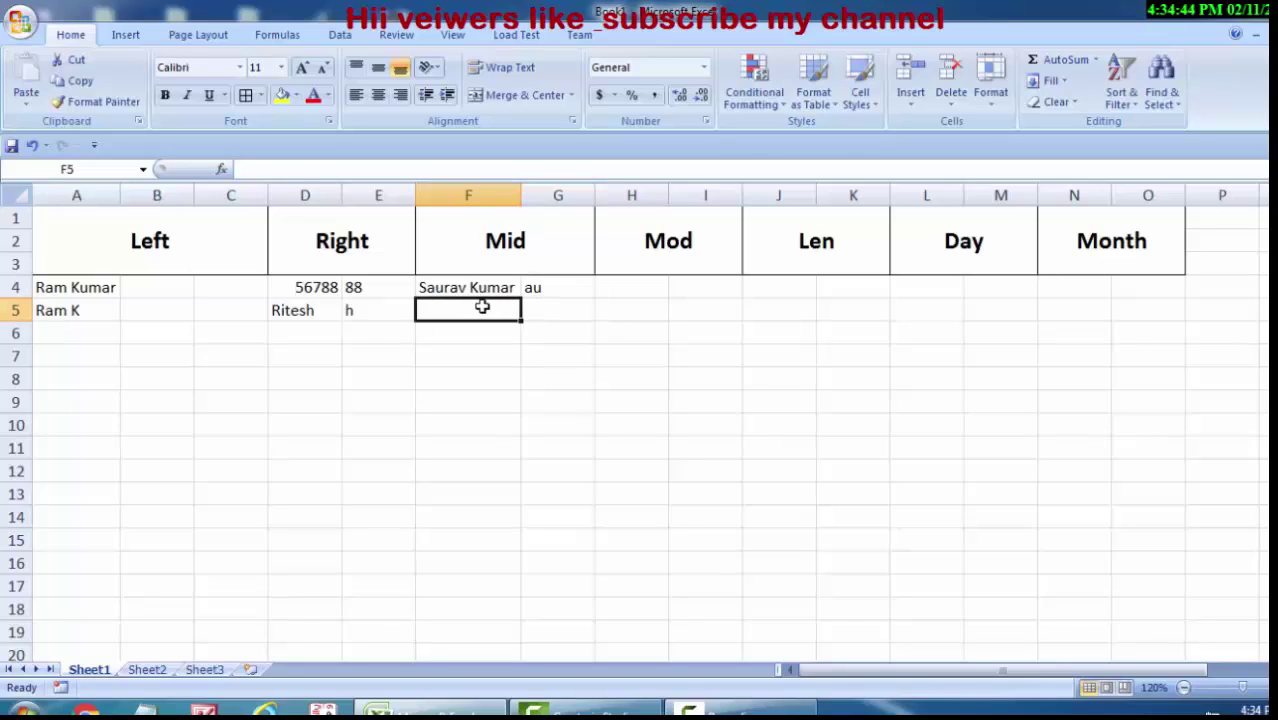
{"action": "type", "text": "6789"}
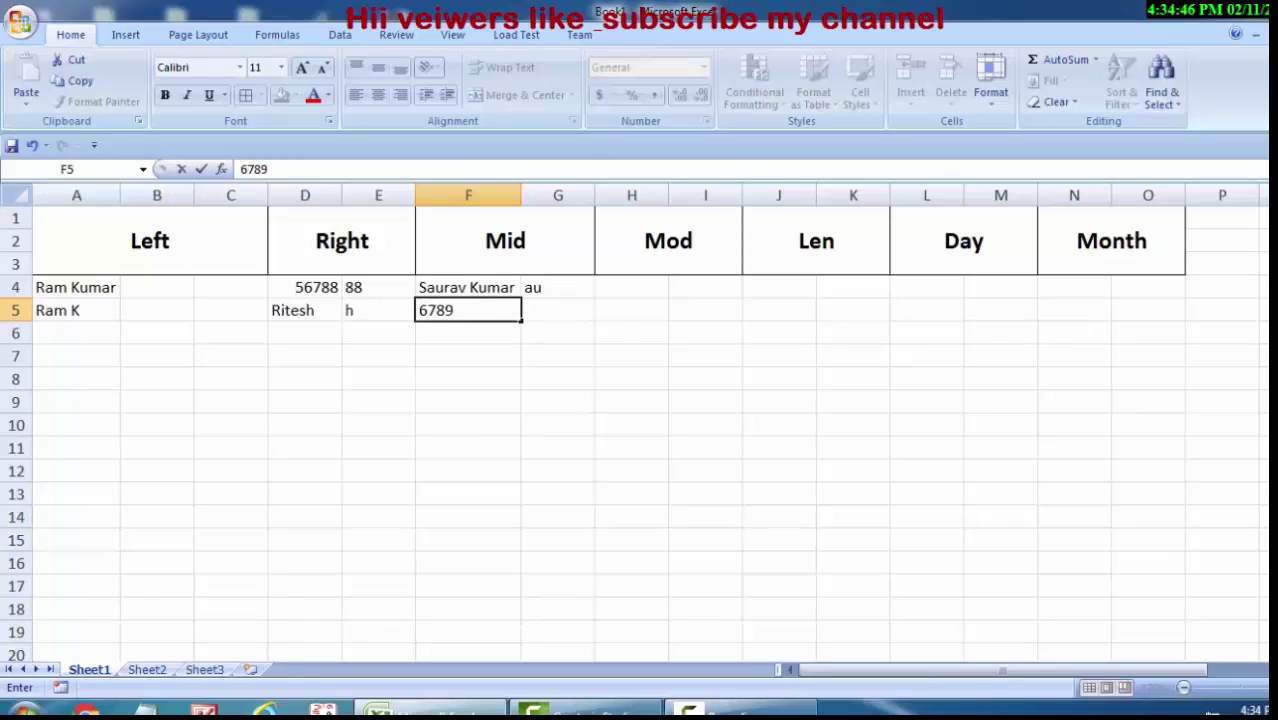
{"action": "type", "text": "988"}
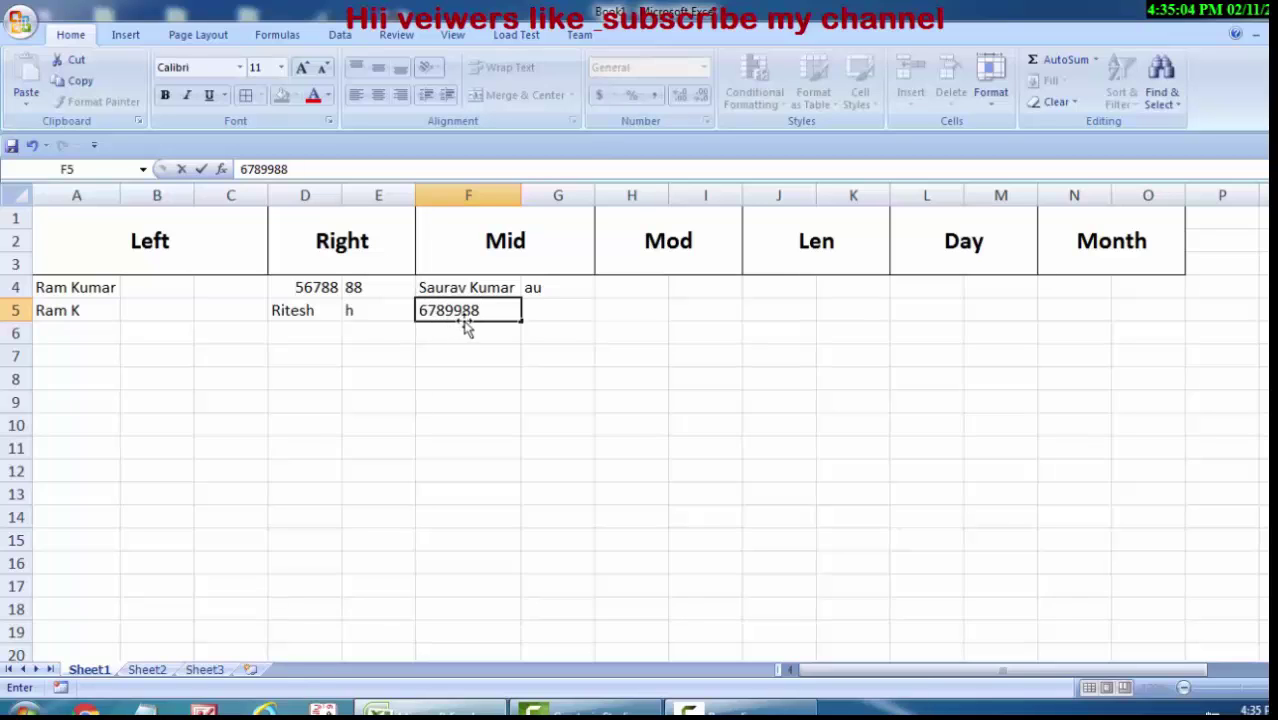
{"action": "type", "text": "098"}
{"action": "type", "text": "76"}
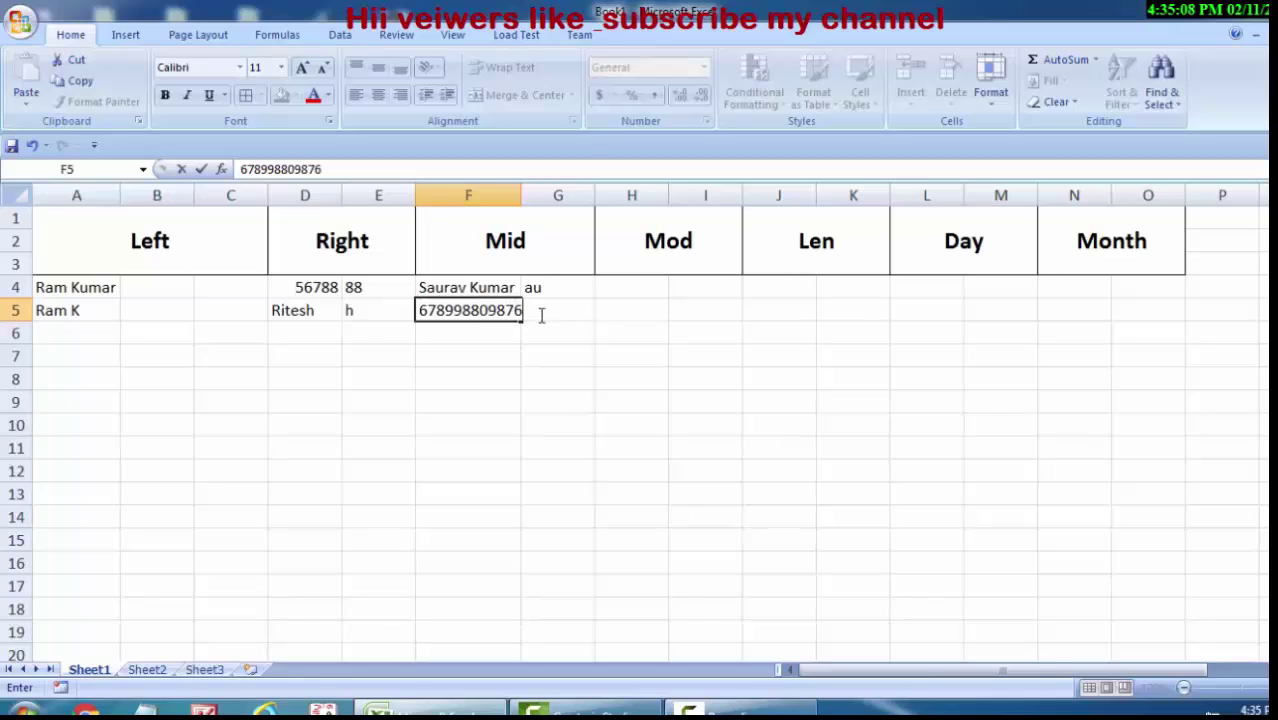
{"action": "left_click", "coordinate": [542, 352]}
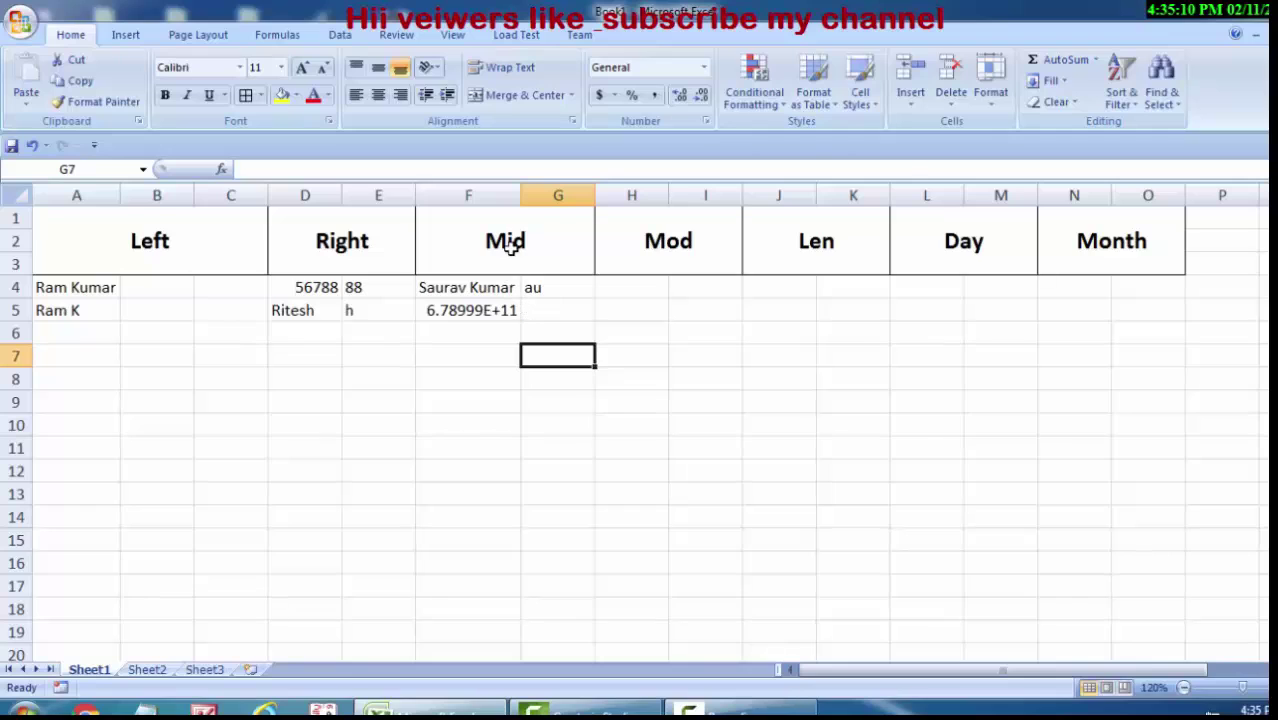
{"action": "left_click_drag", "start_coordinate": [521, 190], "coordinate": [559, 190]}
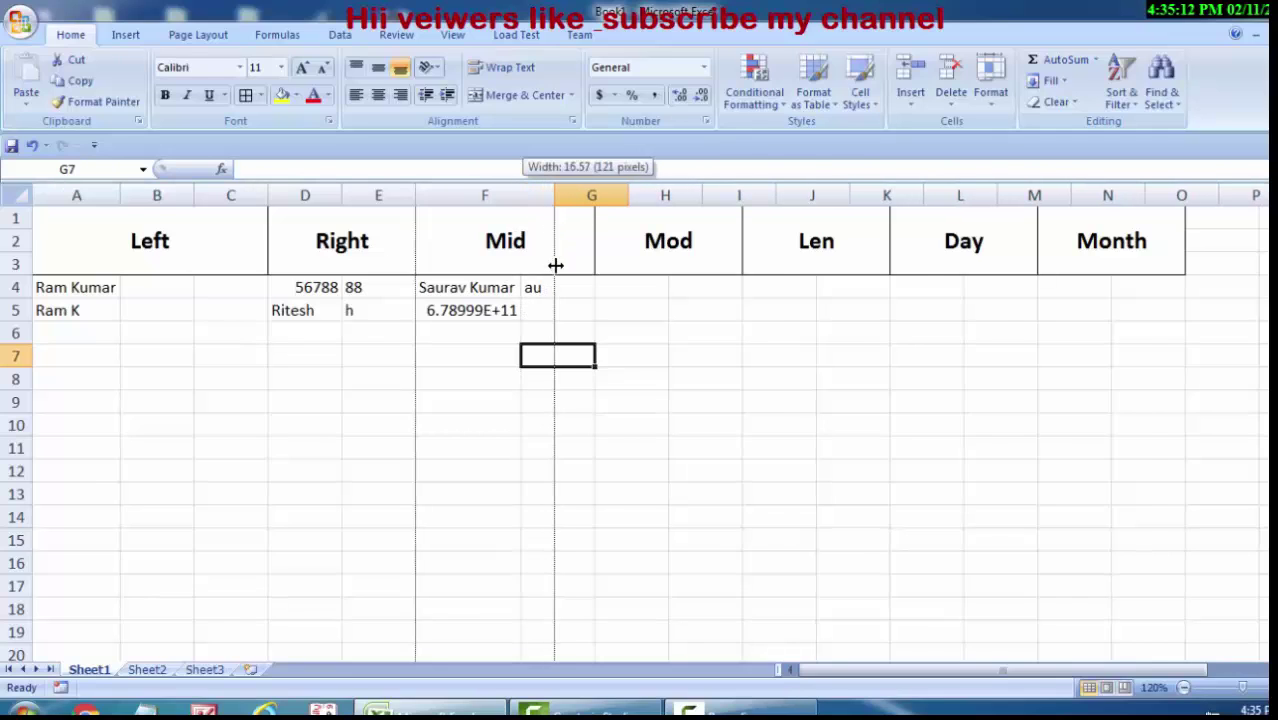
Replace F5's value with 1233566.
{"action": "left_click", "coordinate": [550, 310]}
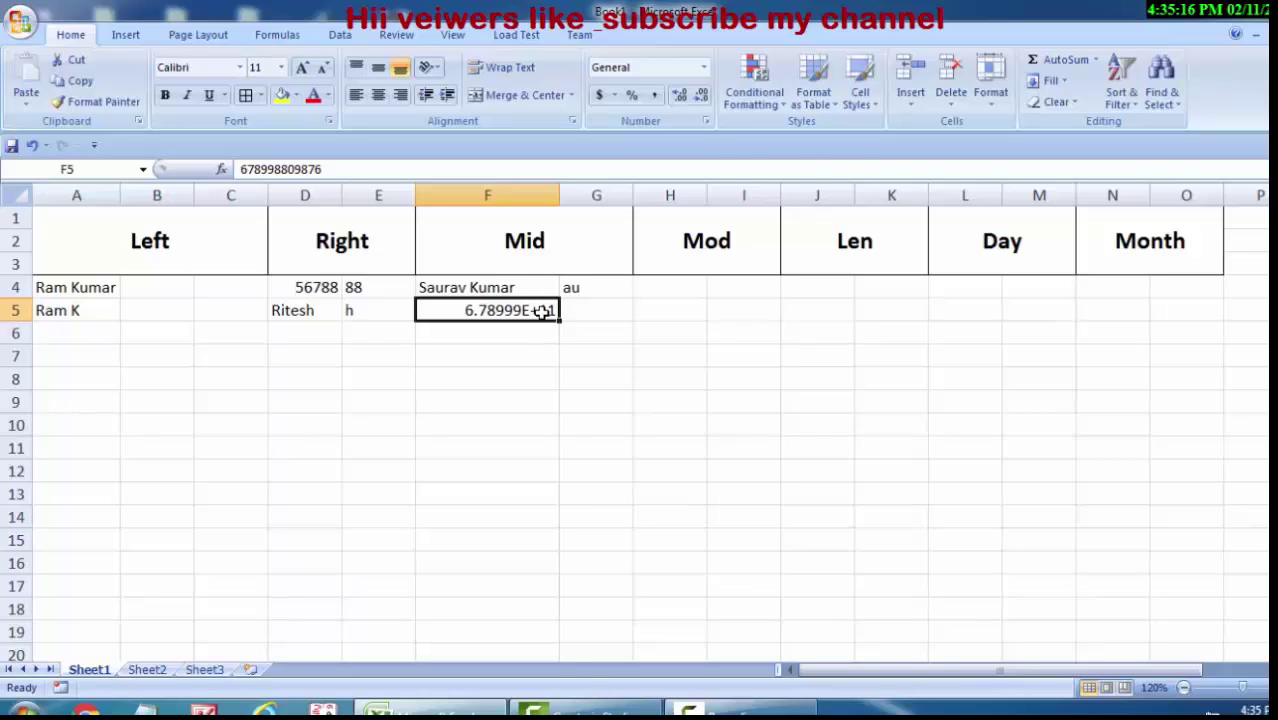
{"action": "key", "text": "BackSpace"}
{"action": "type", "text": "12"}
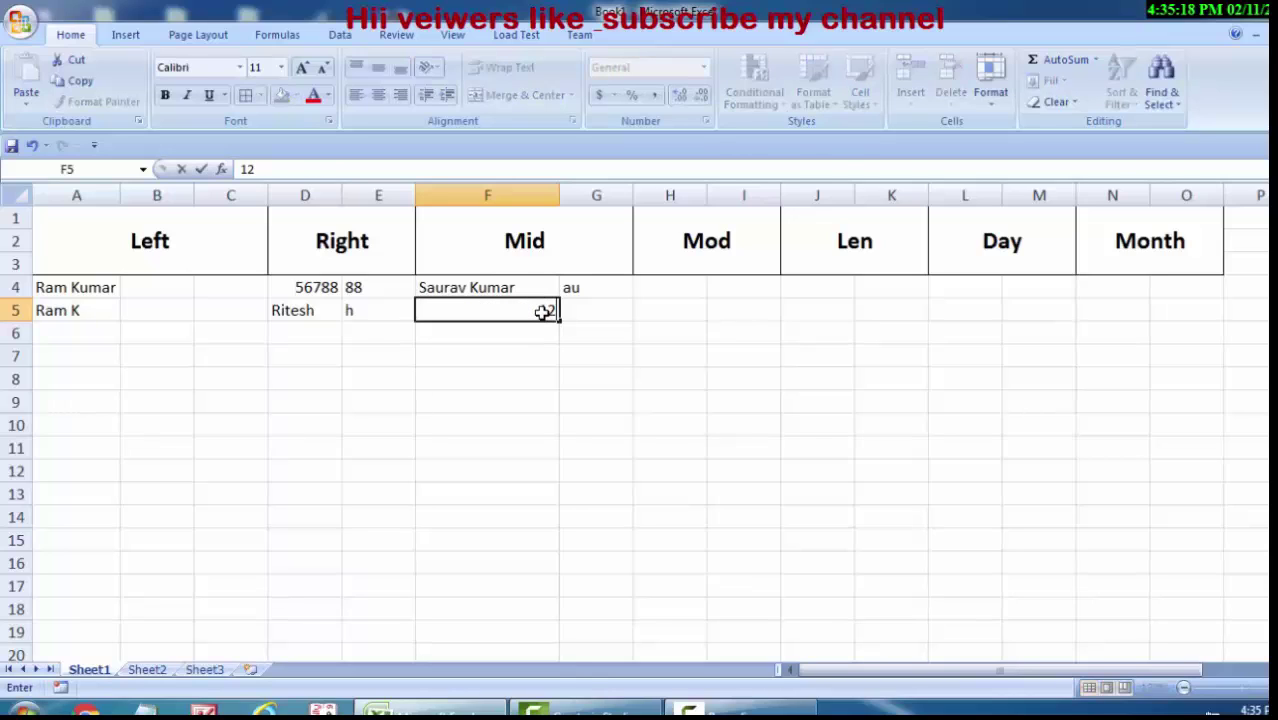
{"action": "type", "text": "33566"}
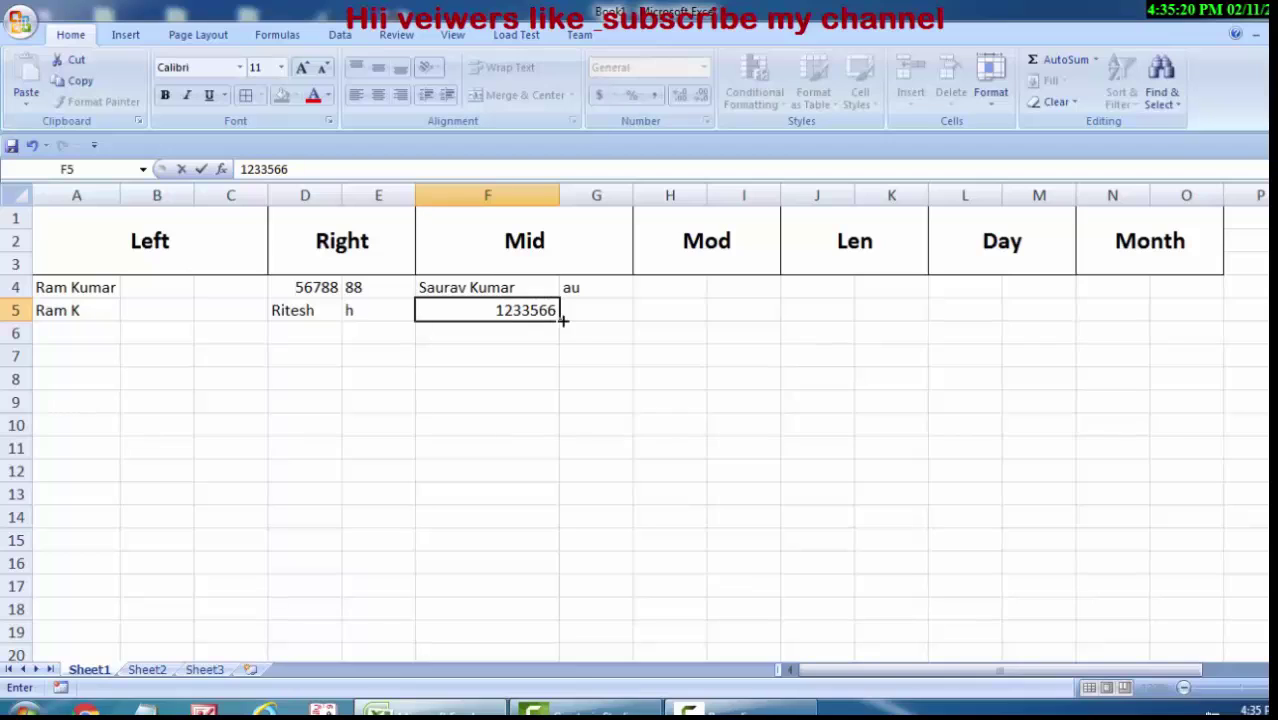
{"action": "left_click", "coordinate": [577, 314]}
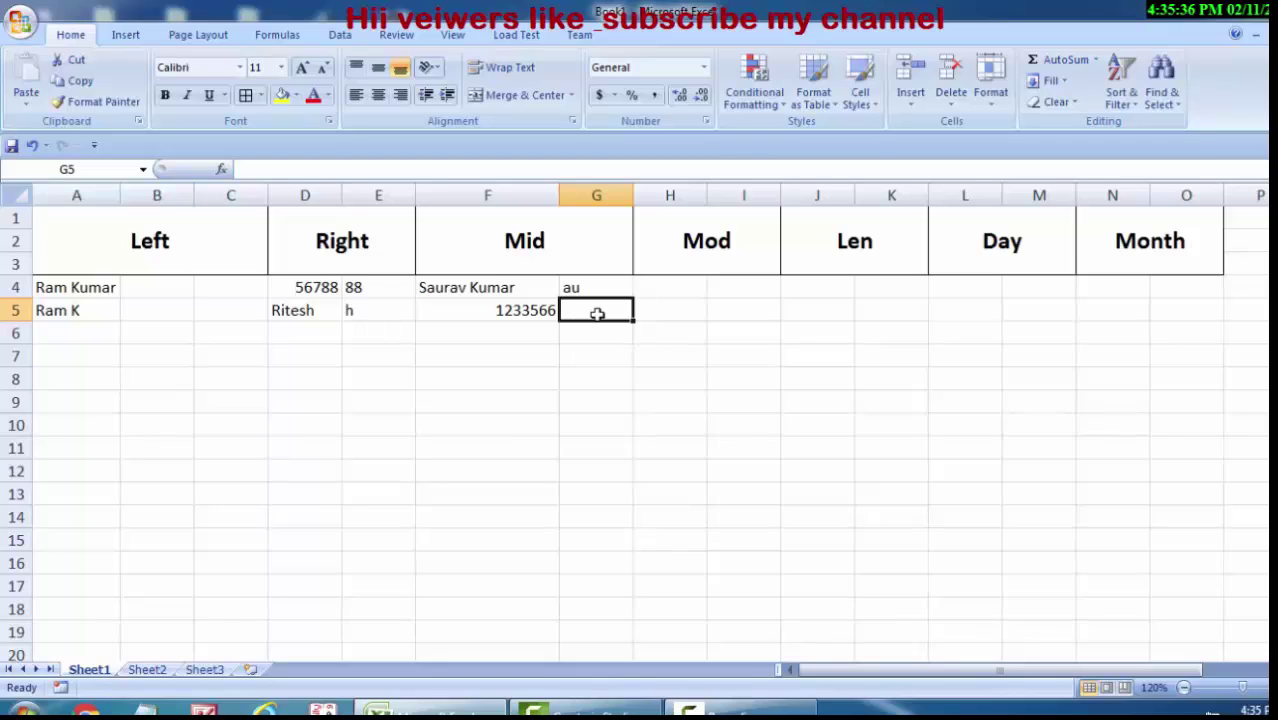
Fill the MID formula from G4 down into G5 so G5 shows 23.
{"action": "left_click", "coordinate": [596, 284]}
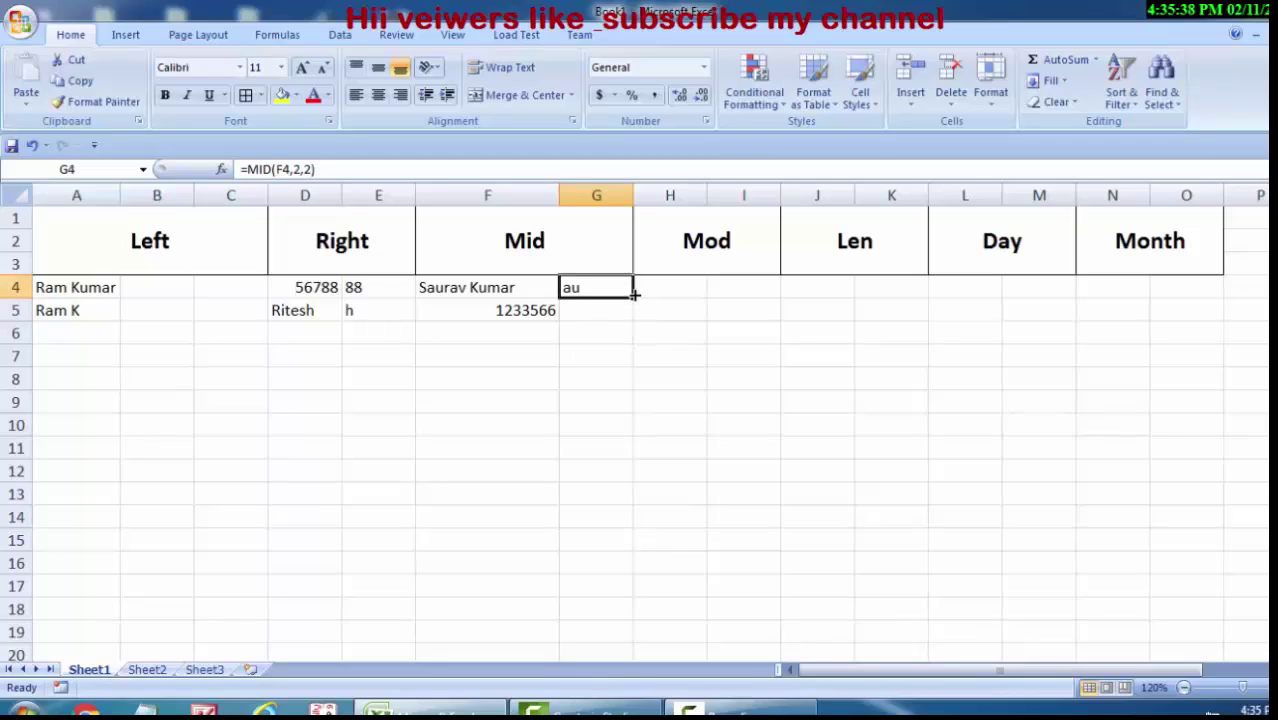
{"action": "left_click_drag", "start_coordinate": [633, 296], "coordinate": [622, 318]}
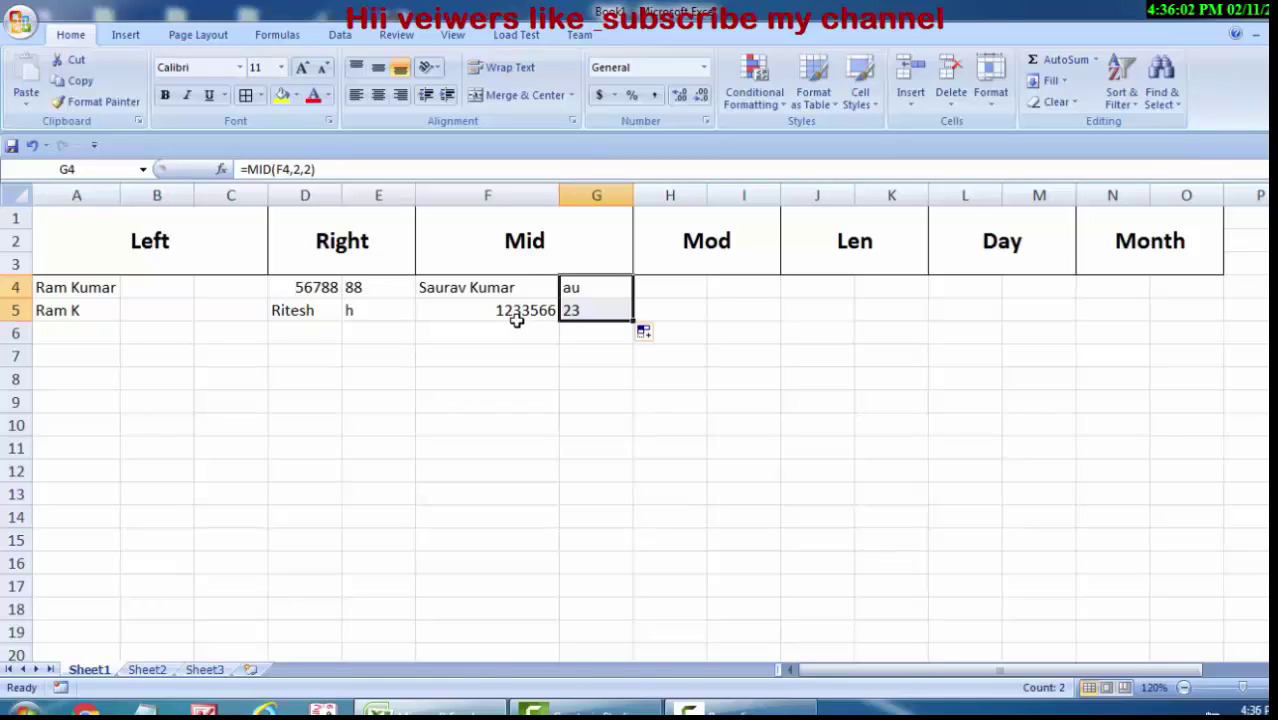
Enter 7 in H4 and 3 in I4 as the MOD inputs.
{"action": "left_click", "coordinate": [668, 282]}
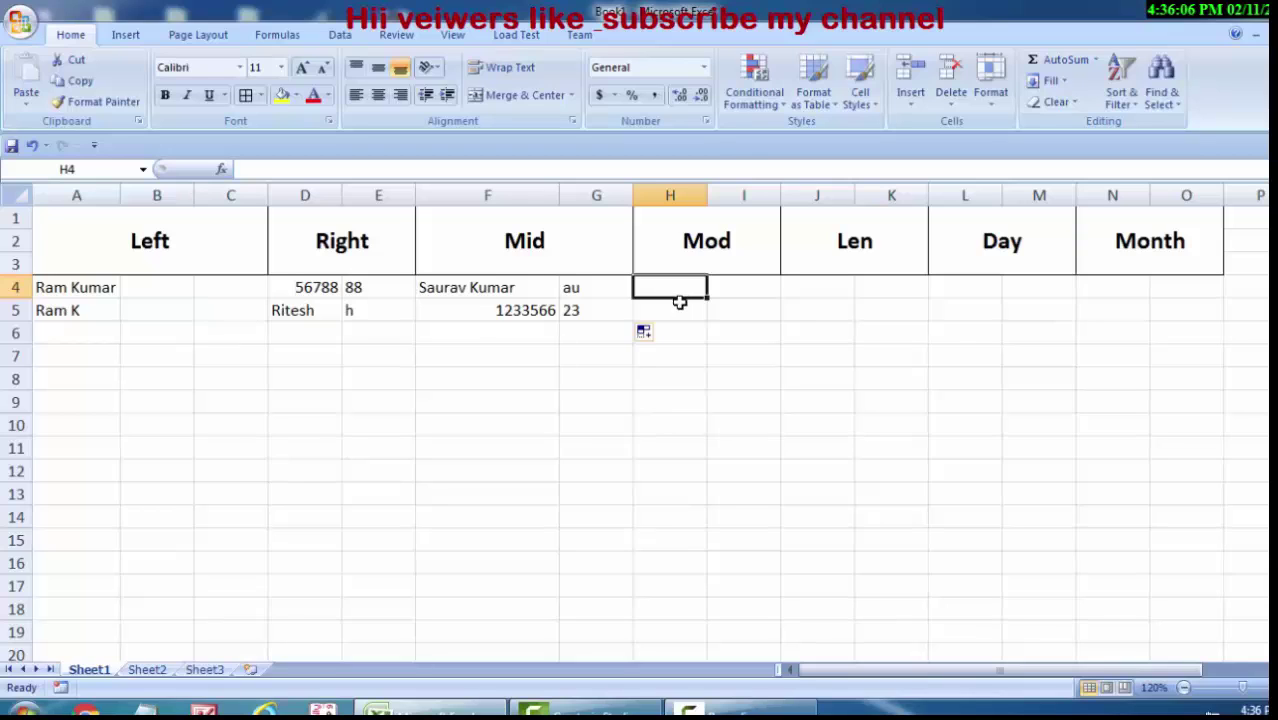
{"action": "type", "text": "7"}
{"action": "key", "text": "Tab"}
{"action": "type", "text": "3"}
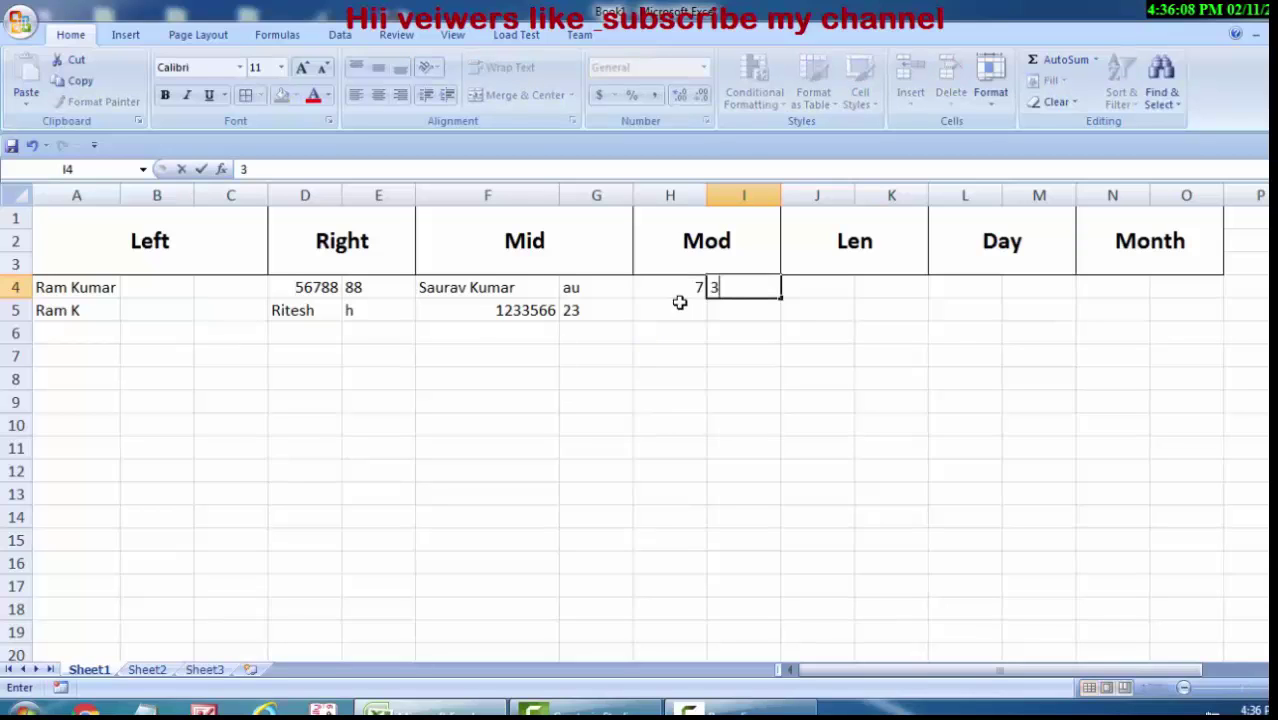
Enter =MOD(H4,I4) in H5, returning the remainder 1.
{"action": "left_click", "coordinate": [679, 302]}
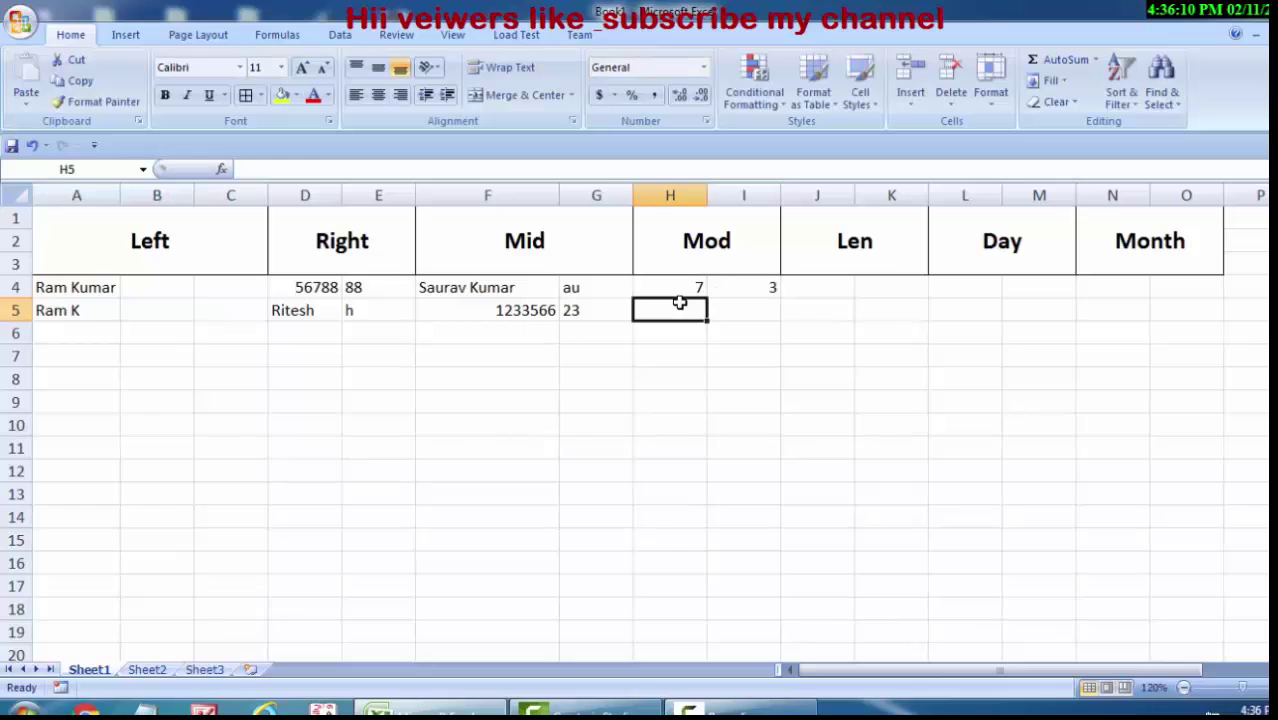
{"action": "type", "text": "="}
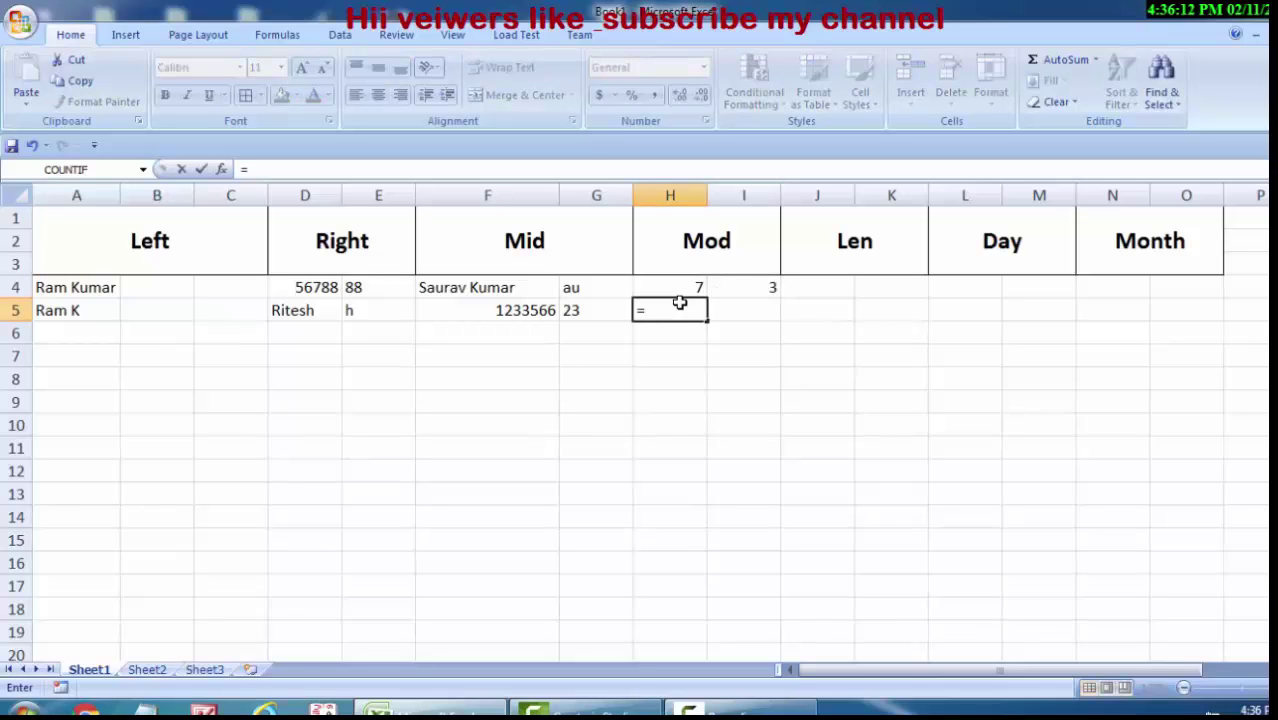
{"action": "type", "text": "mod"}
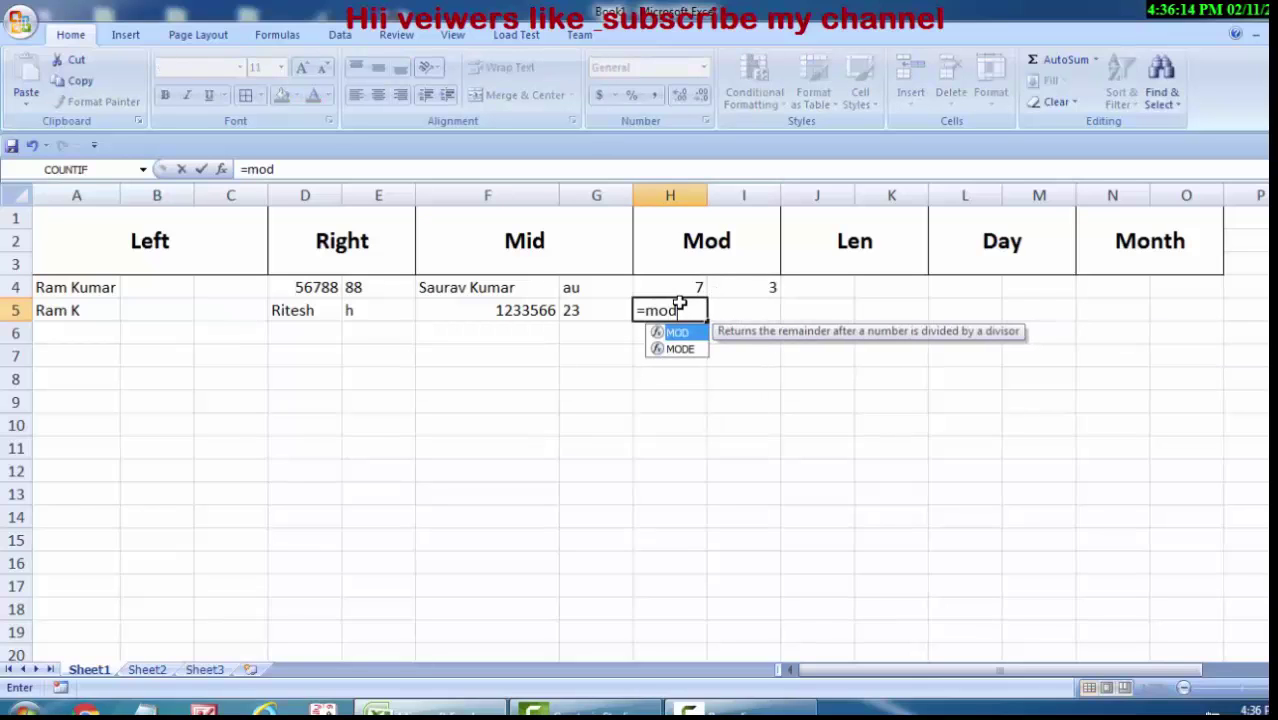
{"action": "key", "text": "Tab"}
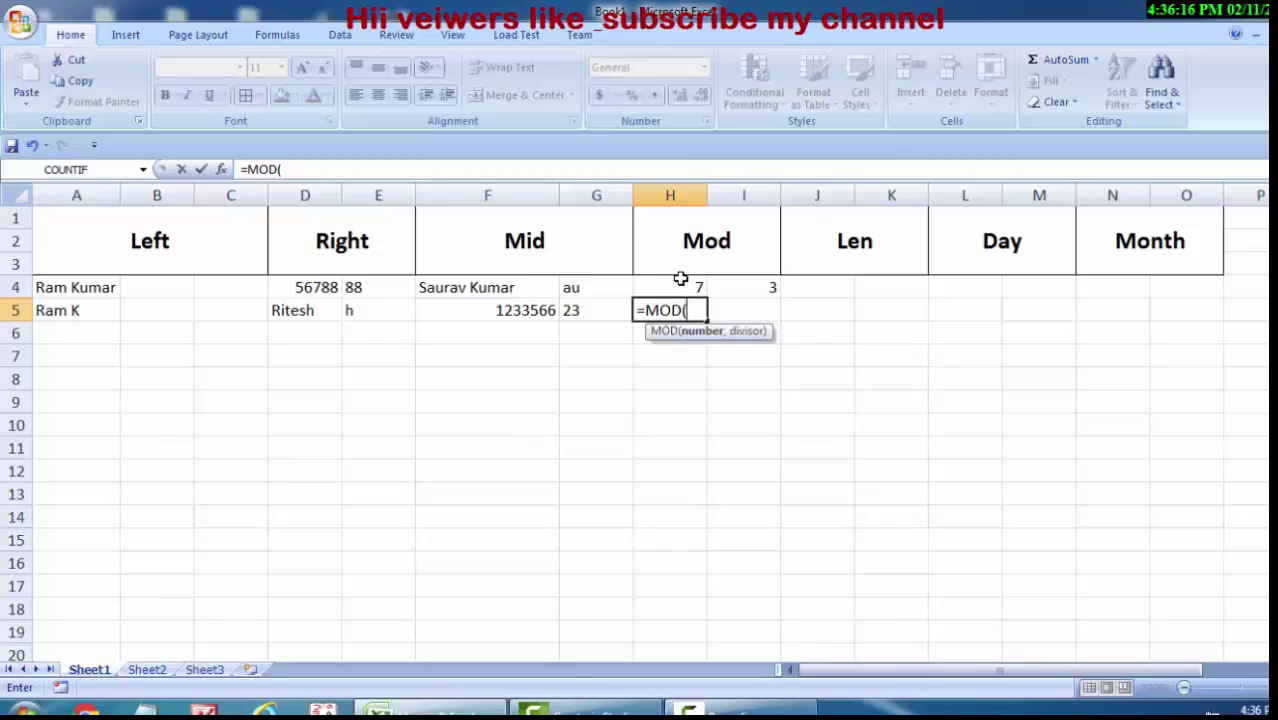
{"action": "left_click", "coordinate": [682, 289]}
{"action": "type", "text": ","}
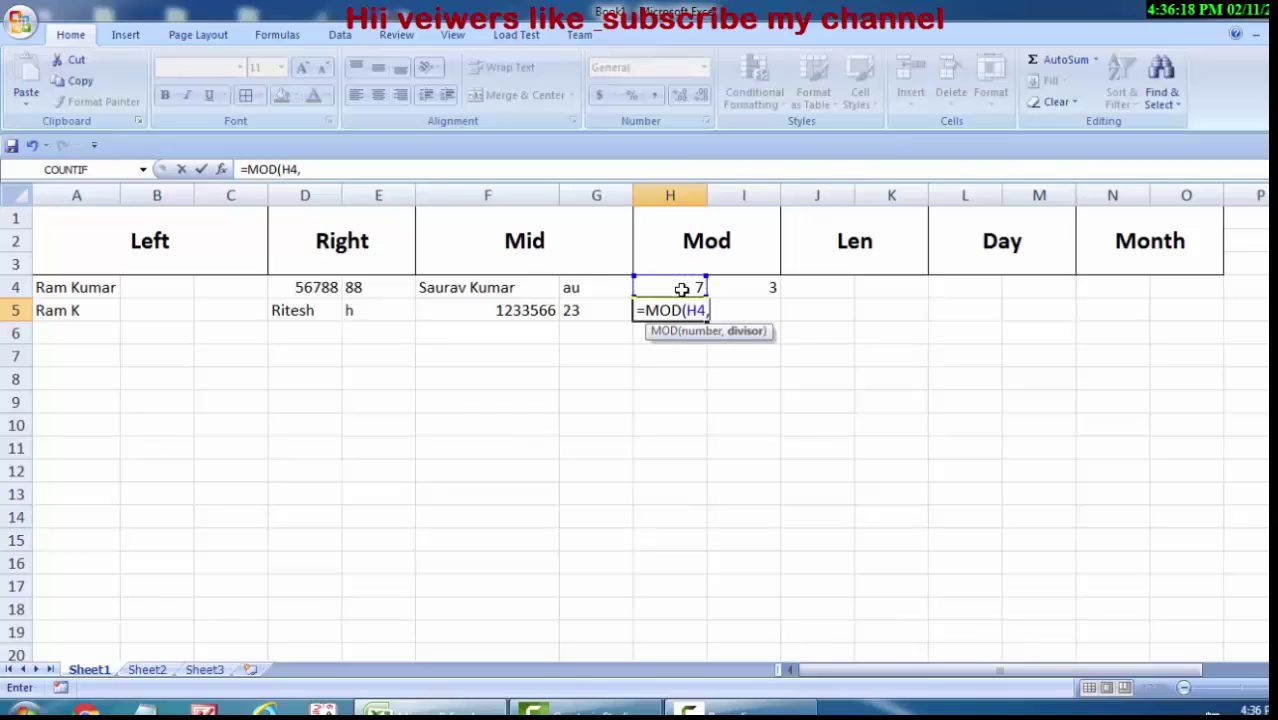
{"action": "left_click", "coordinate": [753, 285]}
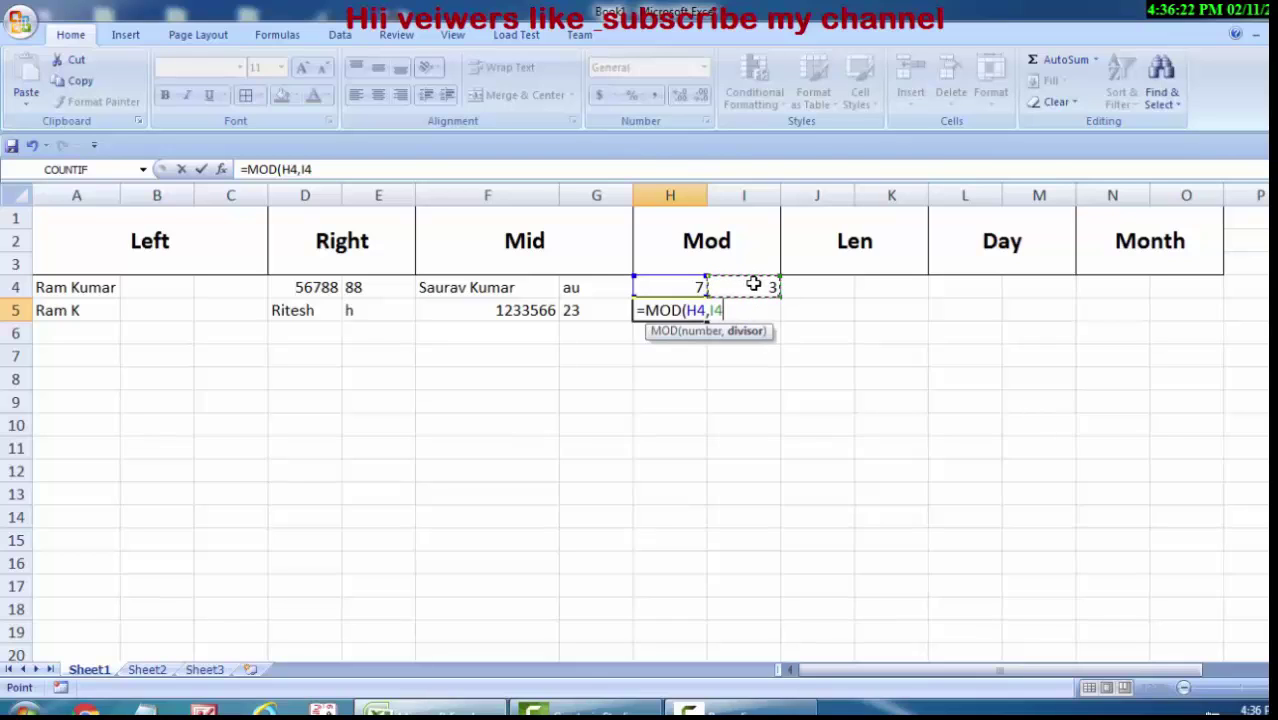
{"action": "type", "text": ")"}
{"action": "key", "text": "Return"}
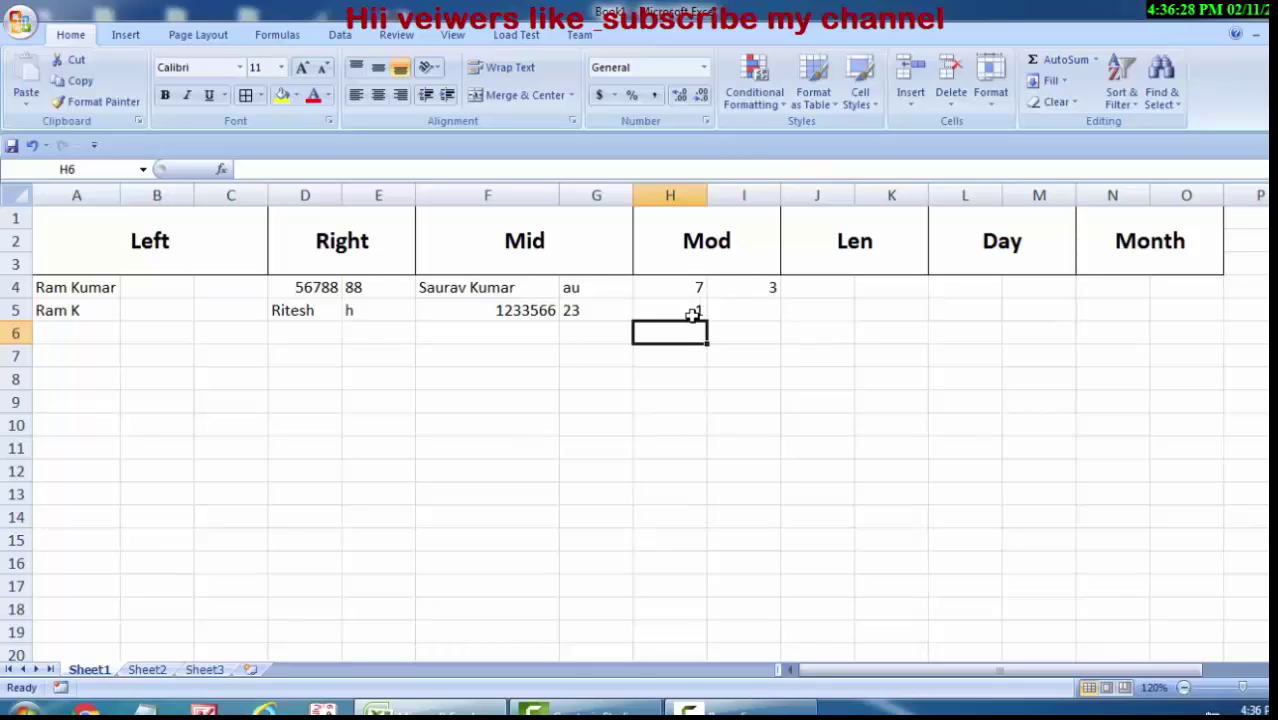
{"action": "left_click", "coordinate": [821, 281]}
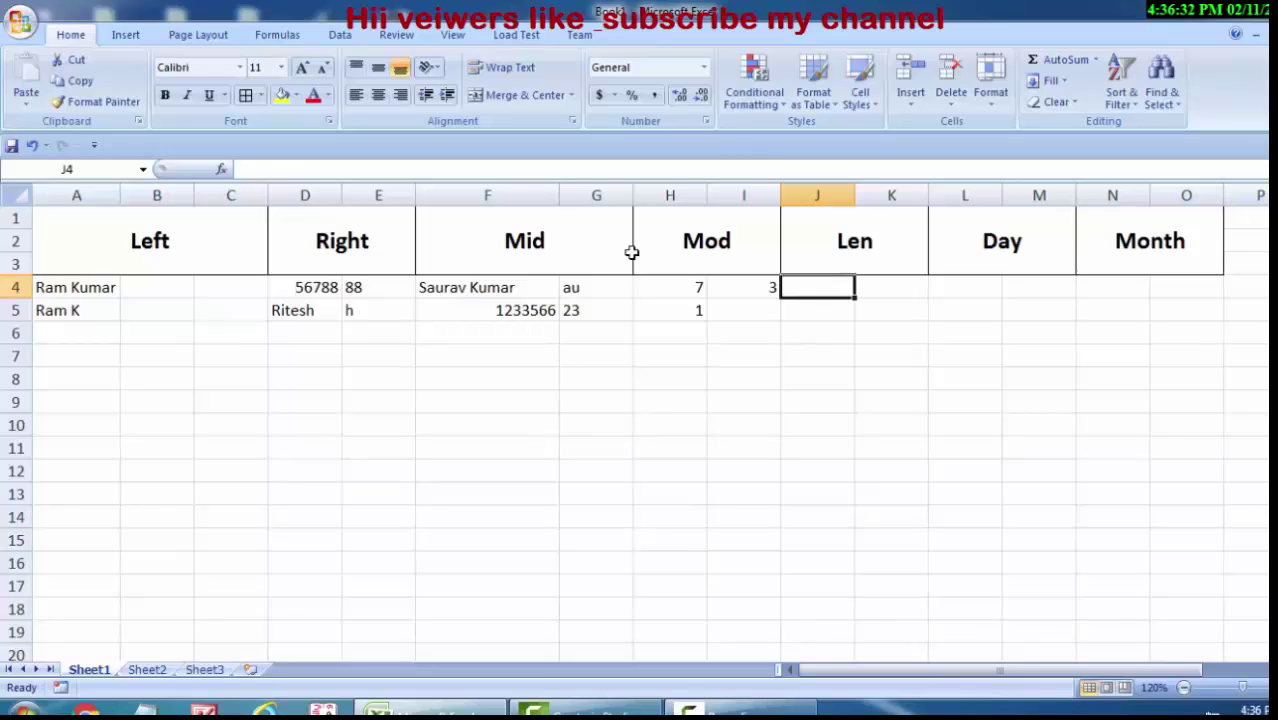
Copy the sample name from A4 into J4 and widen column J to fit it.
{"action": "left_click", "coordinate": [67, 287]}
{"action": "right_click", "coordinate": [67, 287]}
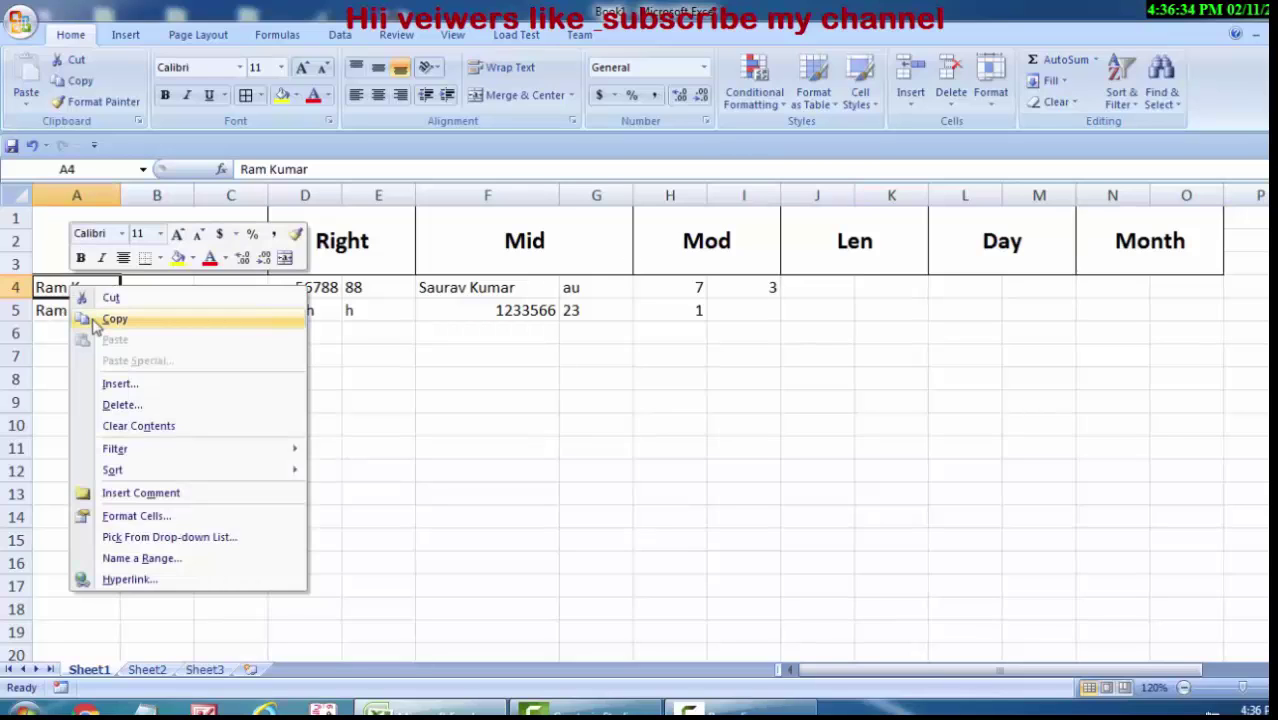
{"action": "left_click", "coordinate": [88, 318]}
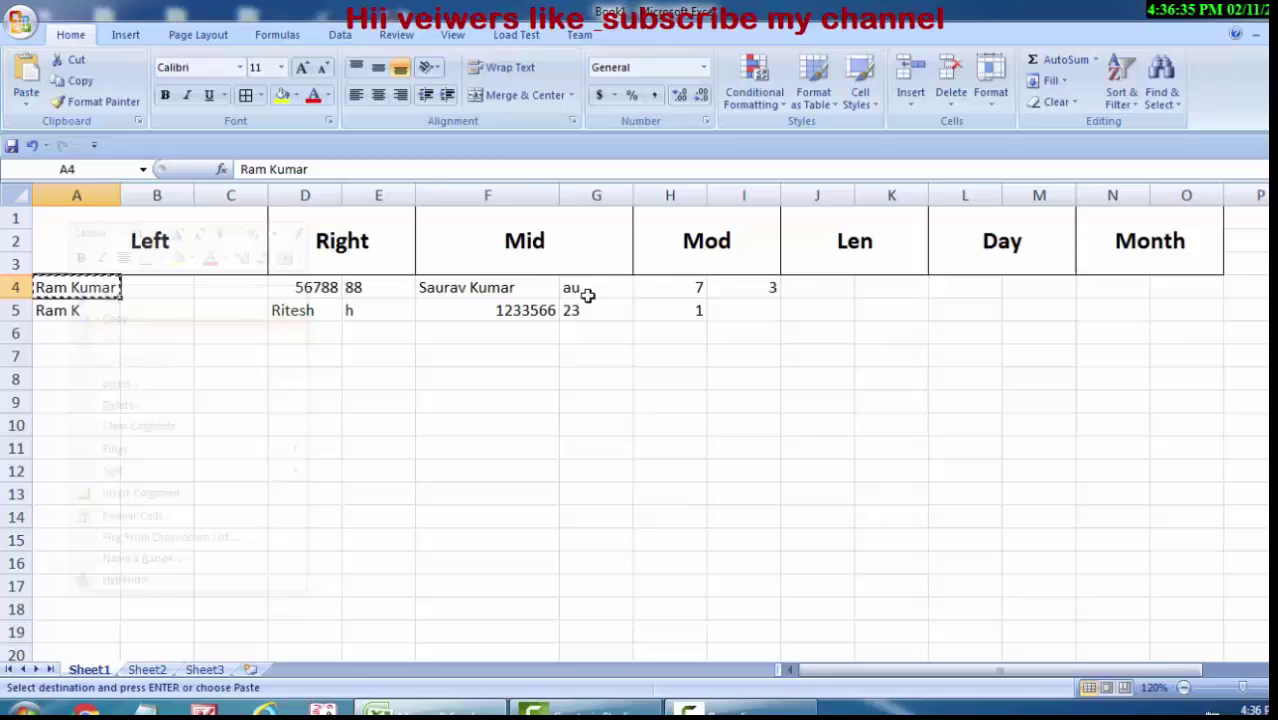
{"action": "right_click", "coordinate": [835, 287]}
{"action": "left_click", "coordinate": [878, 344]}
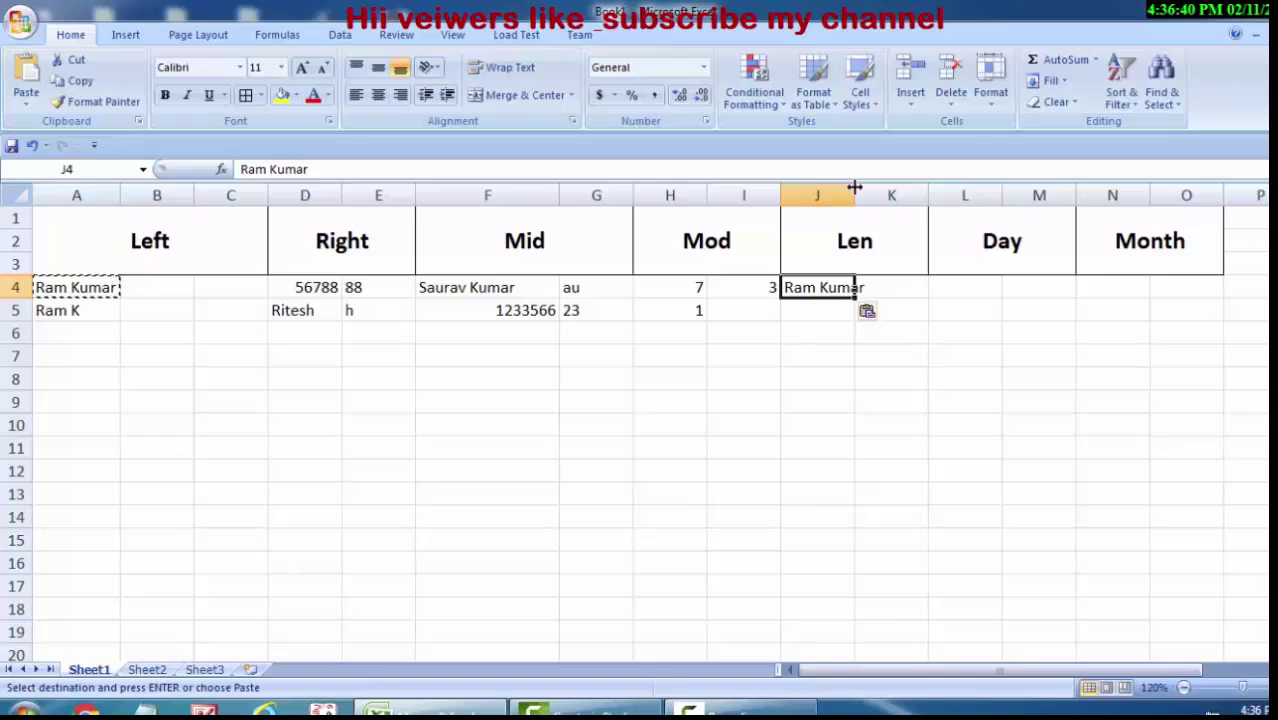
{"action": "left_click_drag", "start_coordinate": [854, 189], "coordinate": [875, 195]}
Enter =LEN(J4) in K4 to count the name's 9 characters.
{"action": "left_click", "coordinate": [895, 287]}
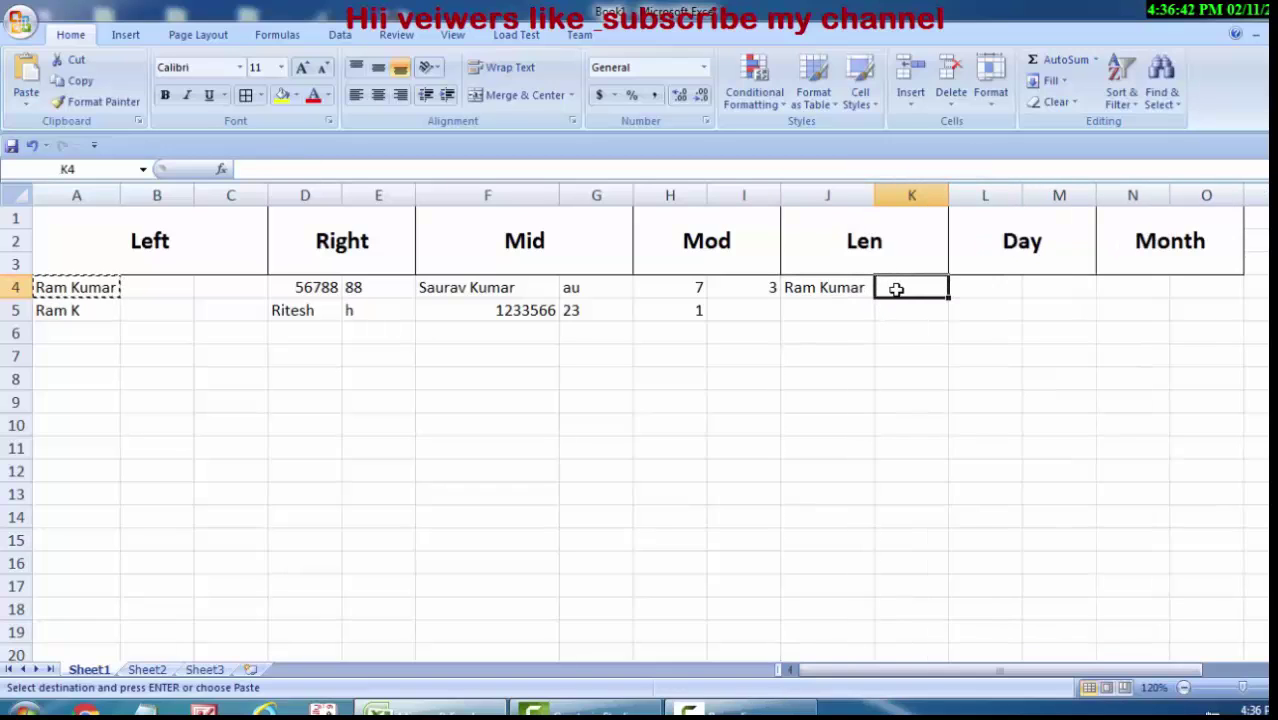
{"action": "type", "text": "="}
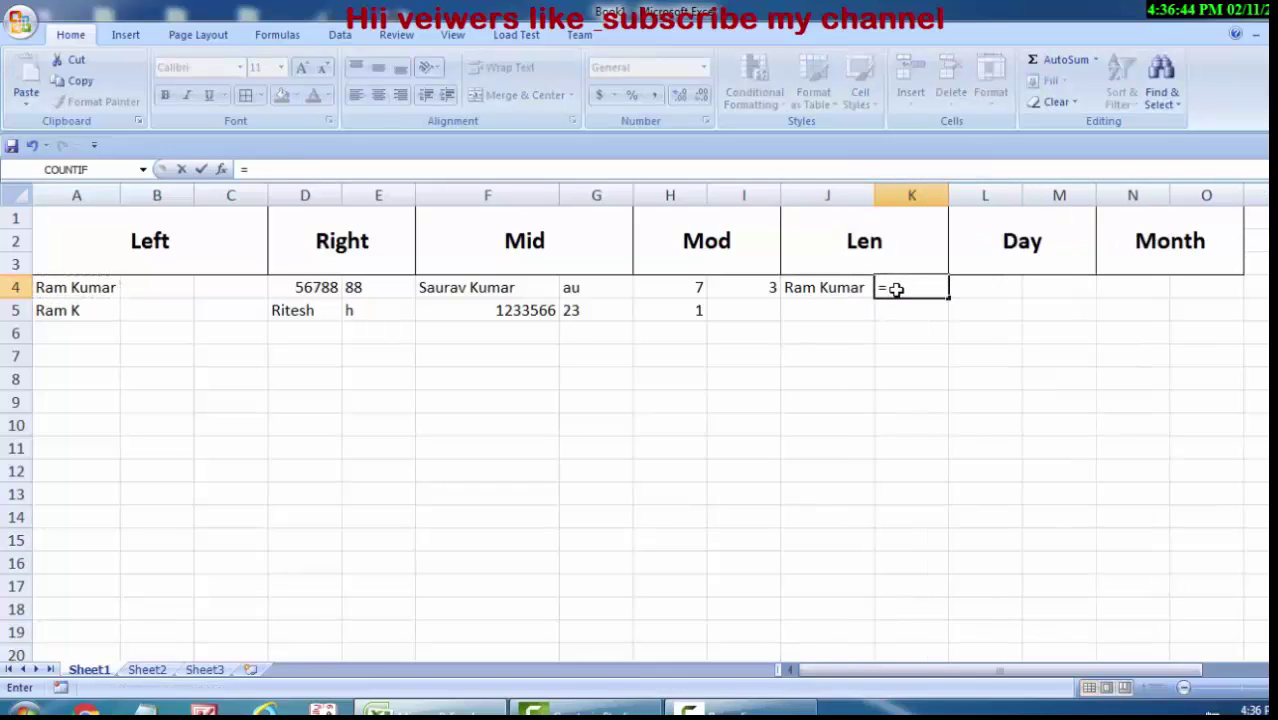
{"action": "type", "text": "len("}
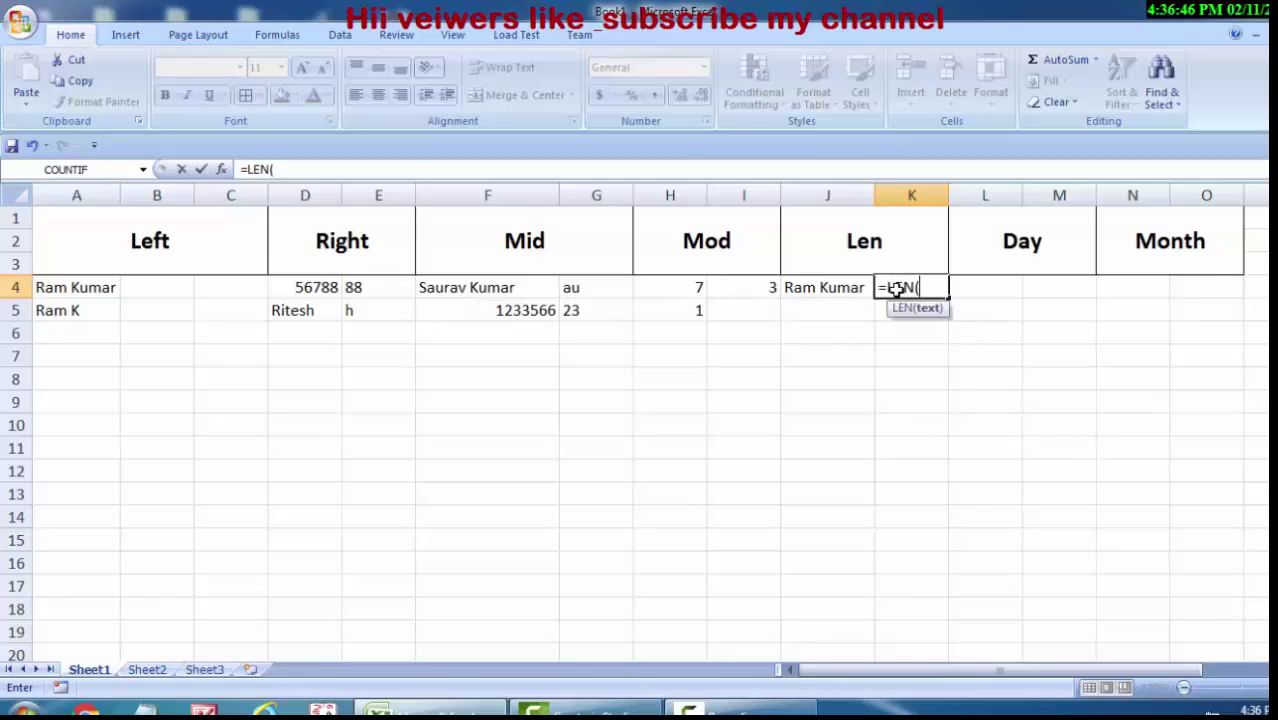
{"action": "left_click", "coordinate": [840, 286]}
{"action": "type", "text": ")"}
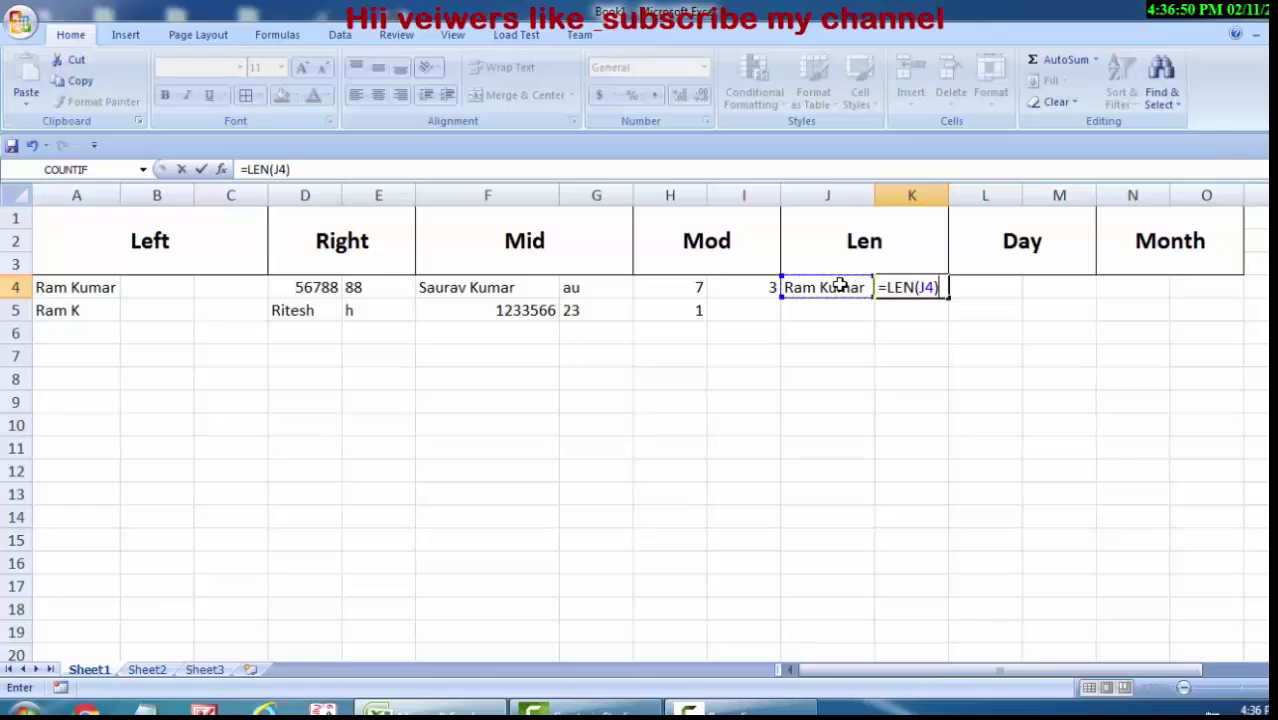
{"action": "key", "text": "Return"}
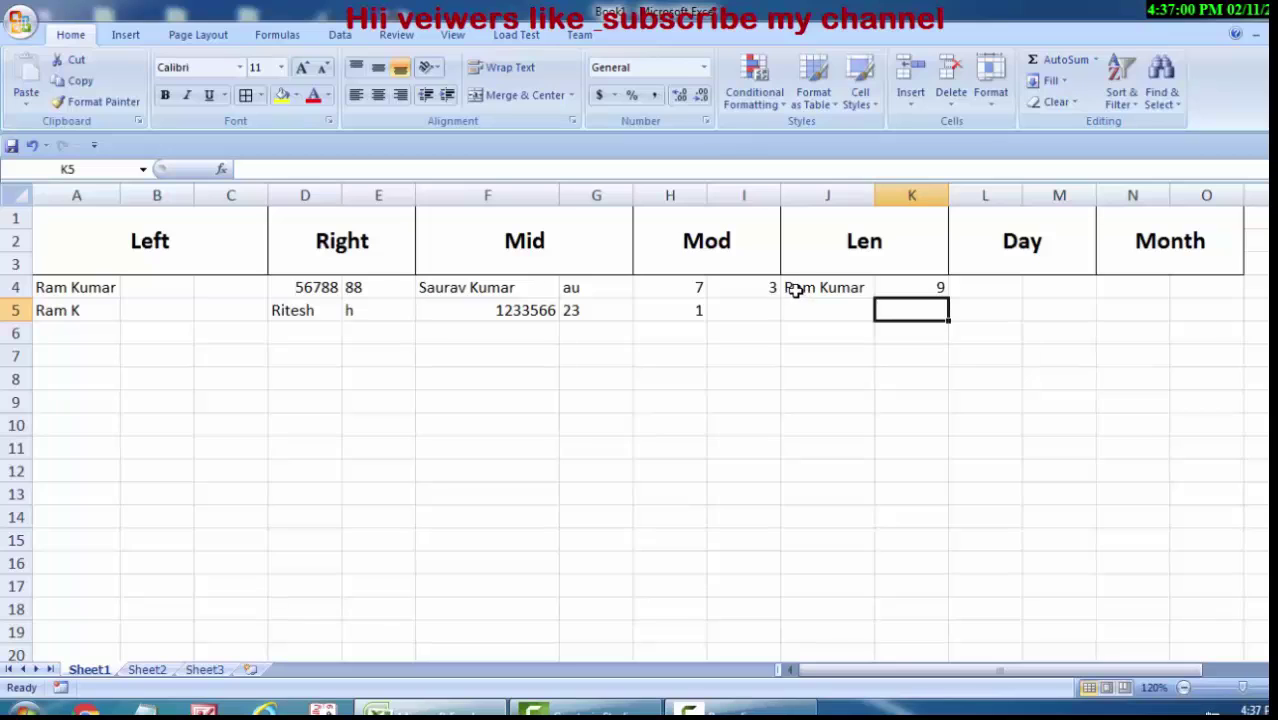
Enter =DATE(2019,2,11) in L4 so it displays 2/11/2019.
{"action": "left_click", "coordinate": [969, 285]}
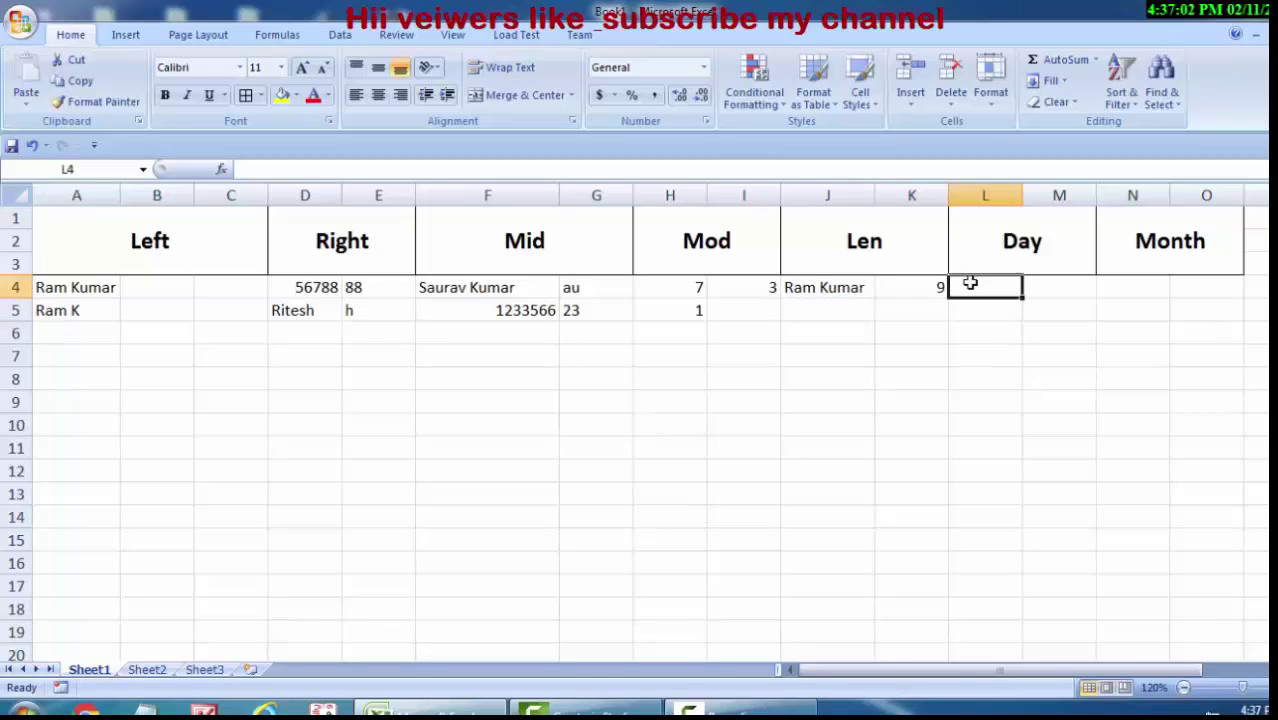
{"action": "type", "text": "=d"}
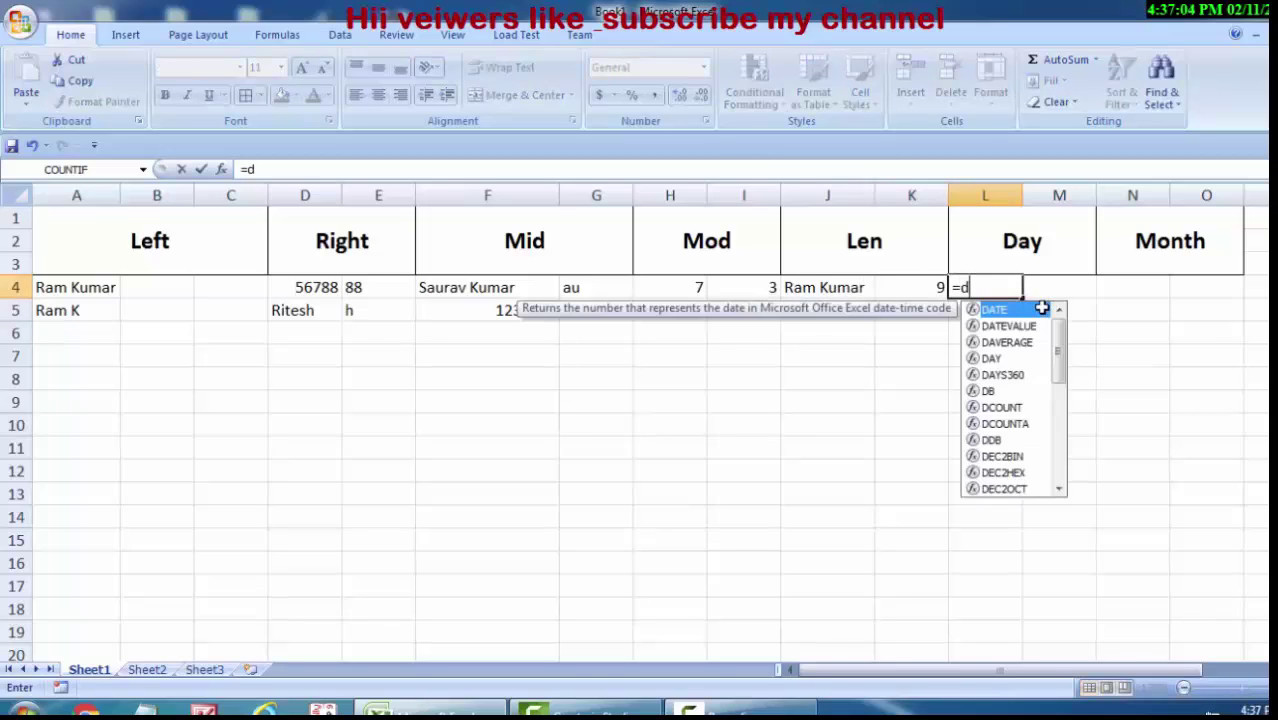
{"action": "type", "text": "ay"}
{"action": "key", "text": "Tab"}
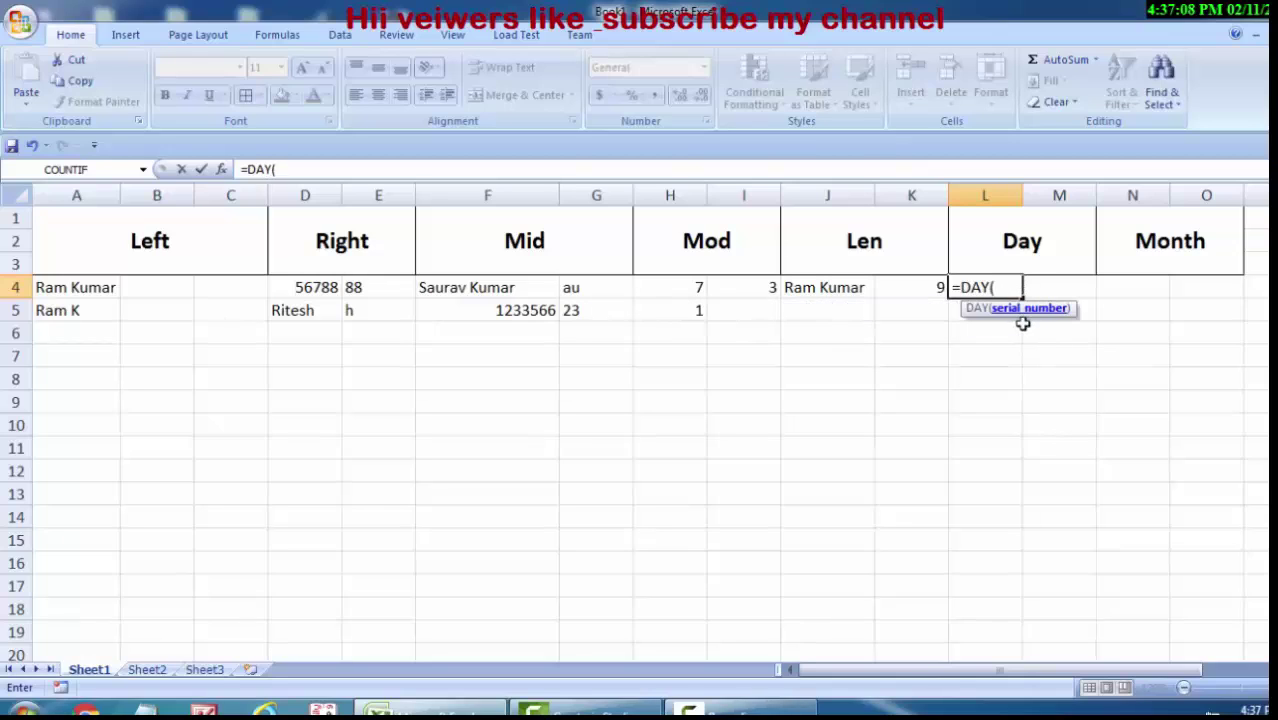
{"action": "key", "text": "BackSpace"}
{"action": "key", "text": "BackSpace"}
{"action": "key", "text": "BackSpace"}
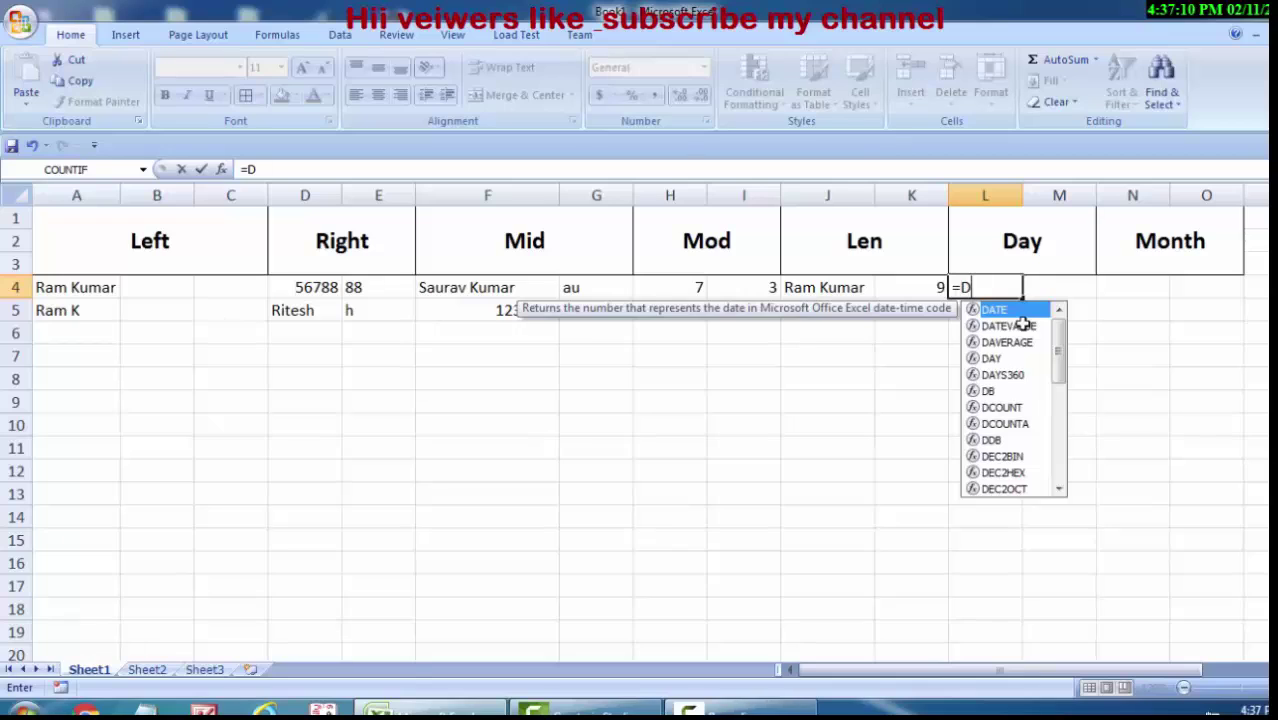
{"action": "key", "text": "BackSpace"}
{"action": "key", "text": "BackSpace"}
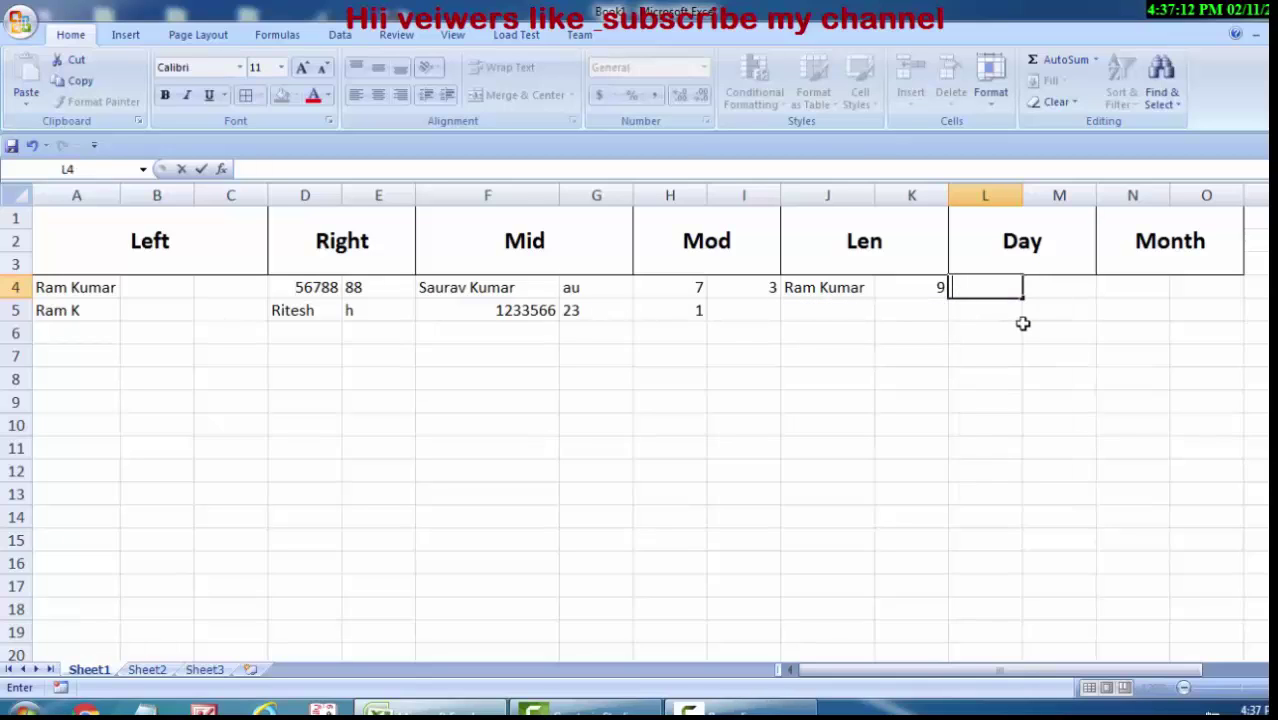
{"action": "left_click", "coordinate": [1022, 323]}
{"action": "left_click", "coordinate": [992, 287]}
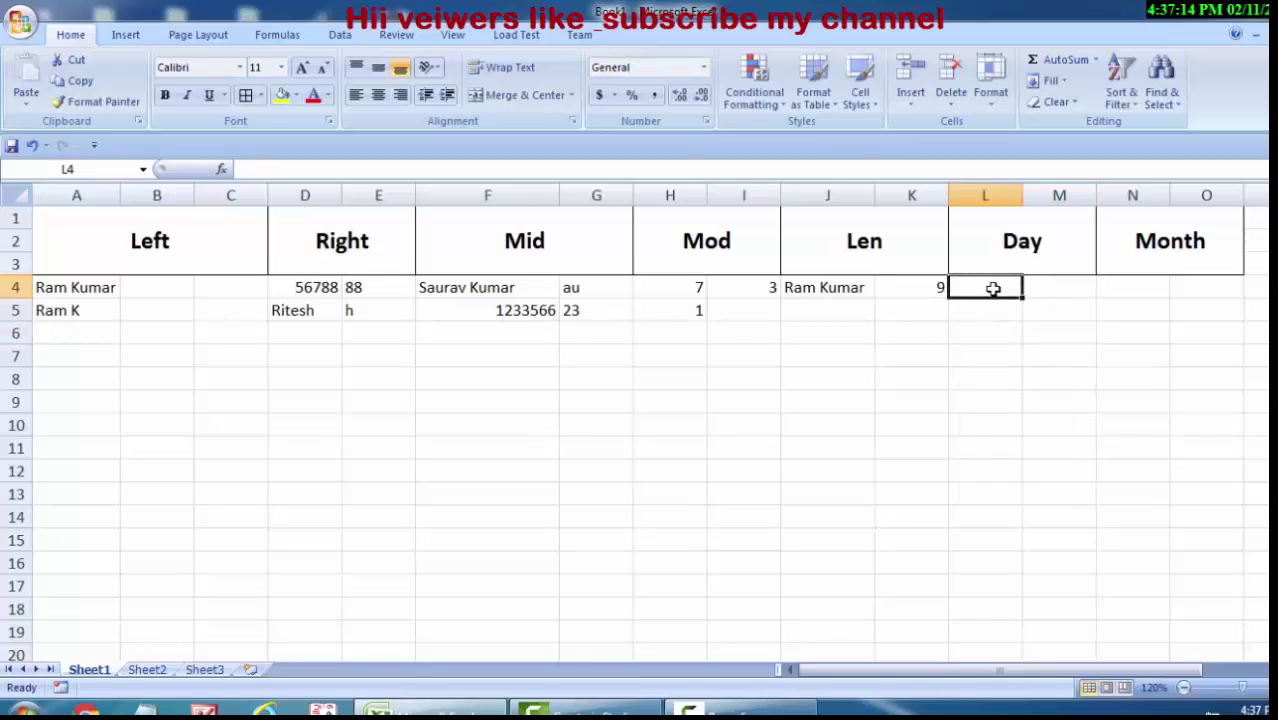
{"action": "type", "text": "=da"}
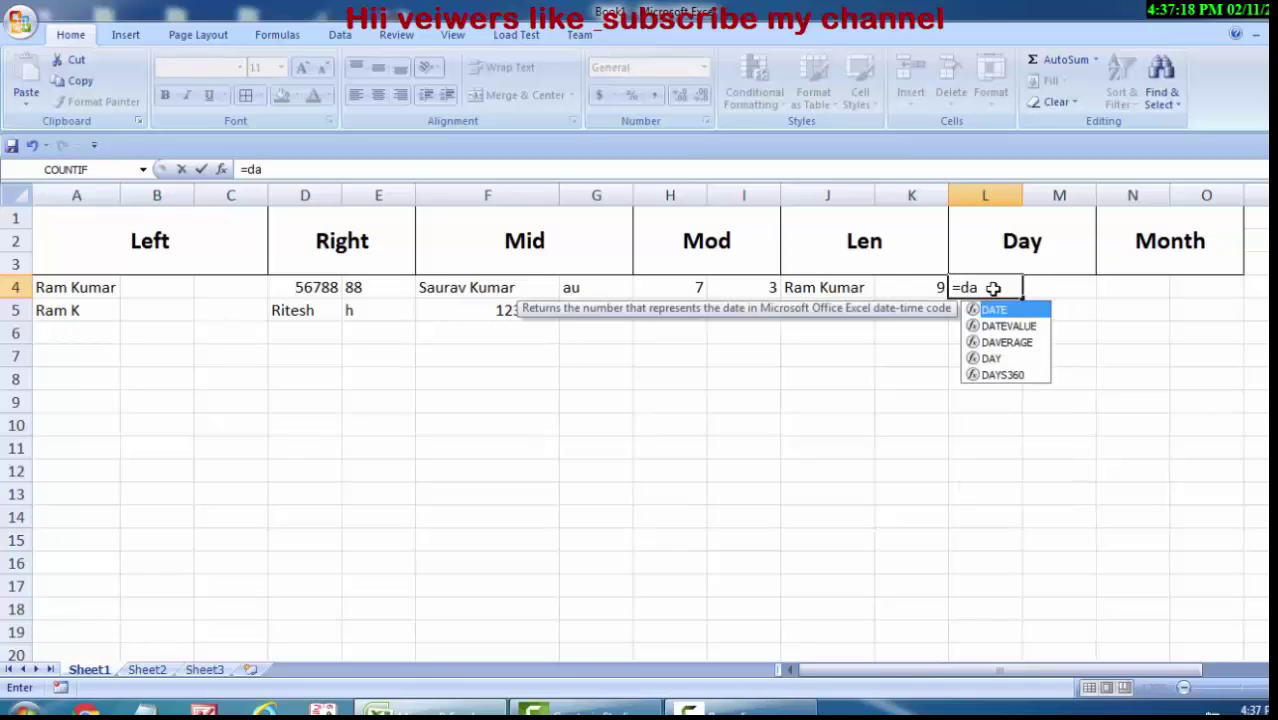
{"action": "key", "text": "Tab"}
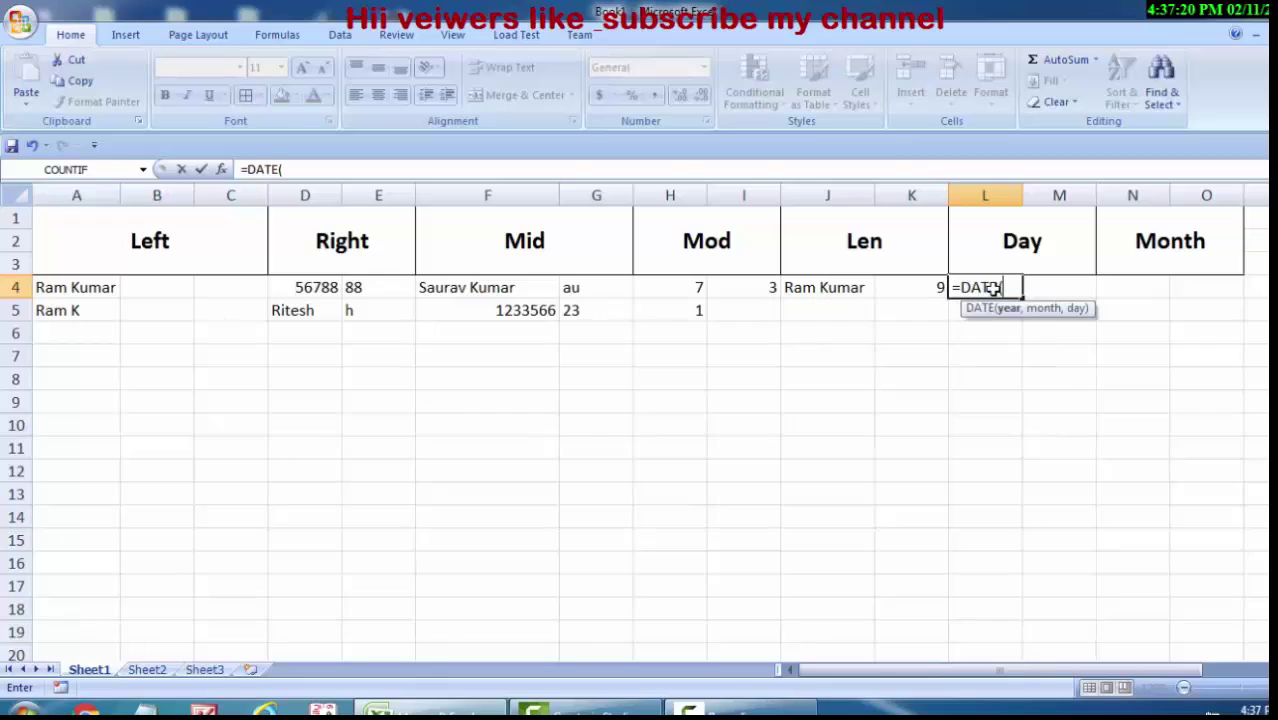
{"action": "type", "text": "20"}
{"action": "type", "text": "19,"}
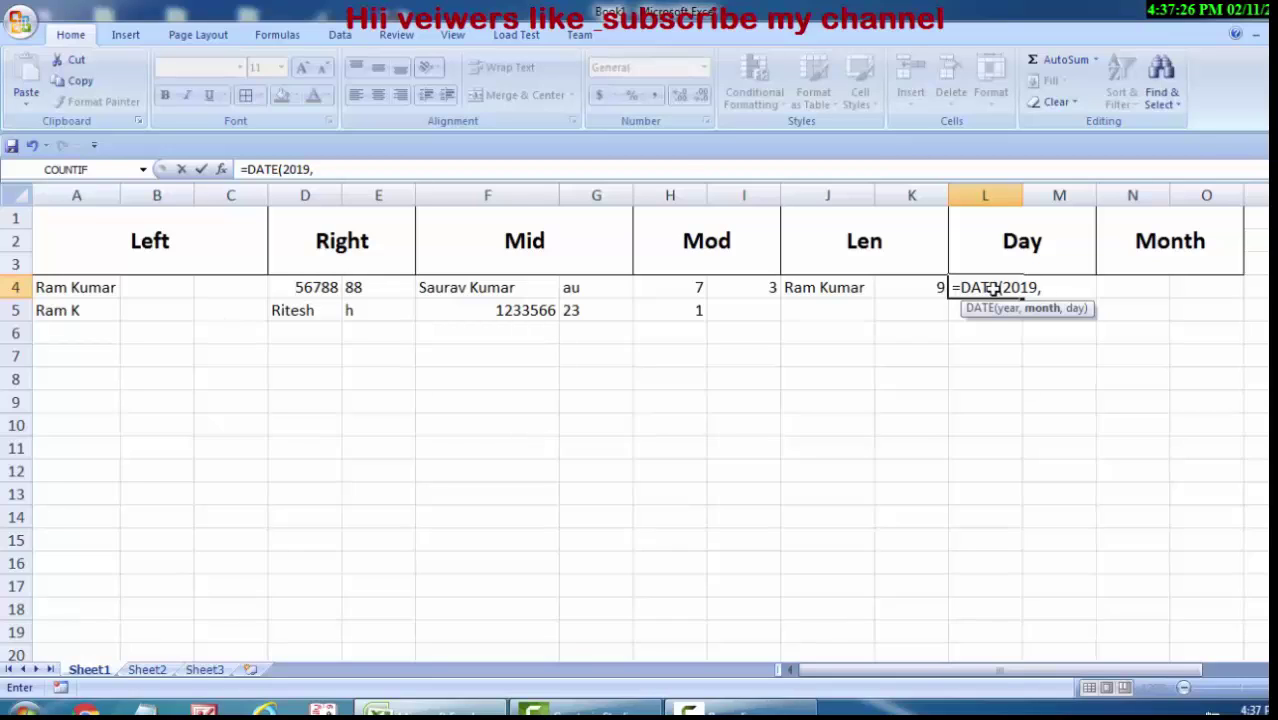
{"action": "type", "text": "2,"}
{"action": "type", "text": "11"}
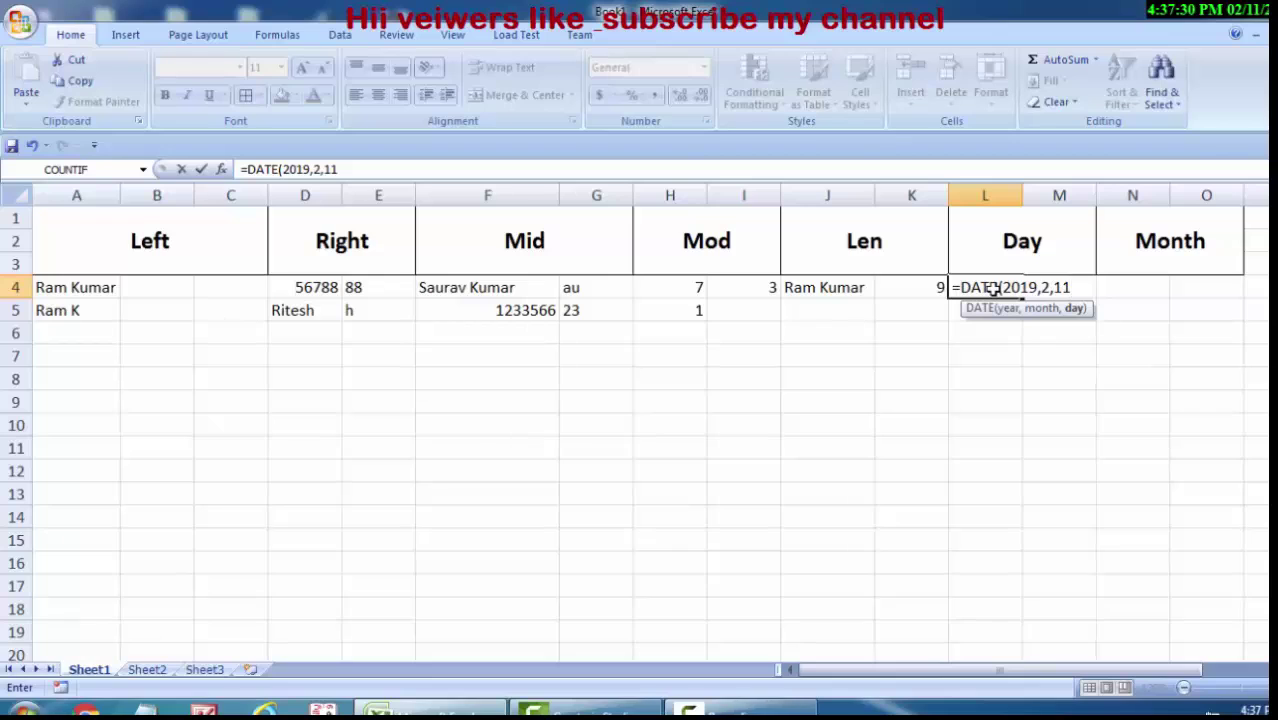
{"action": "key", "text": "Return"}
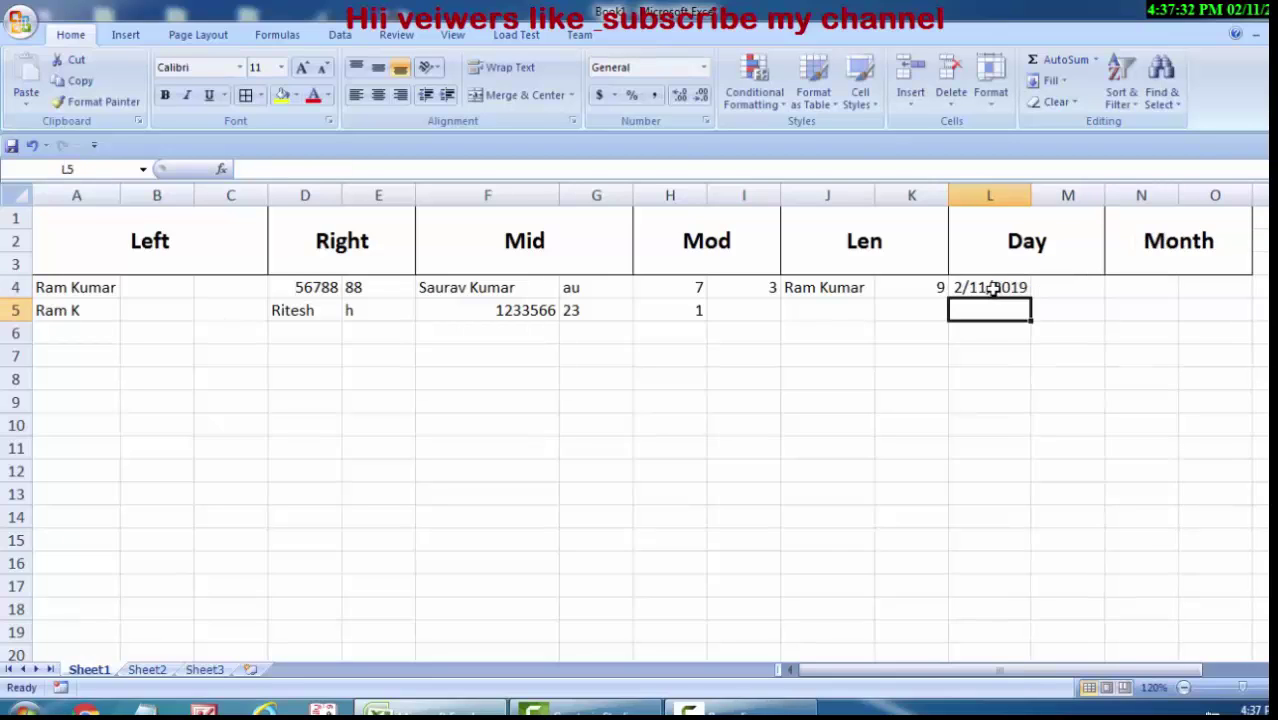
Enter =DAY(L4) in M4, returning day 11.
{"action": "left_click", "coordinate": [1046, 288]}
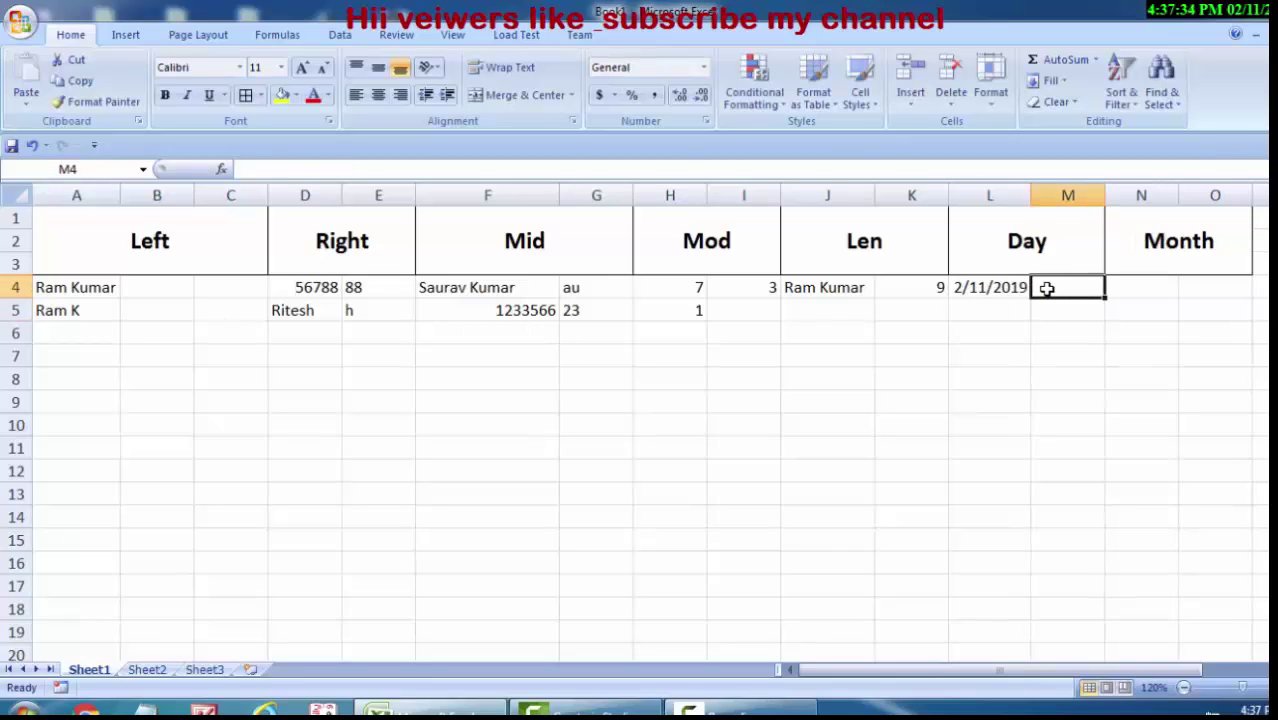
{"action": "type", "text": "=da"}
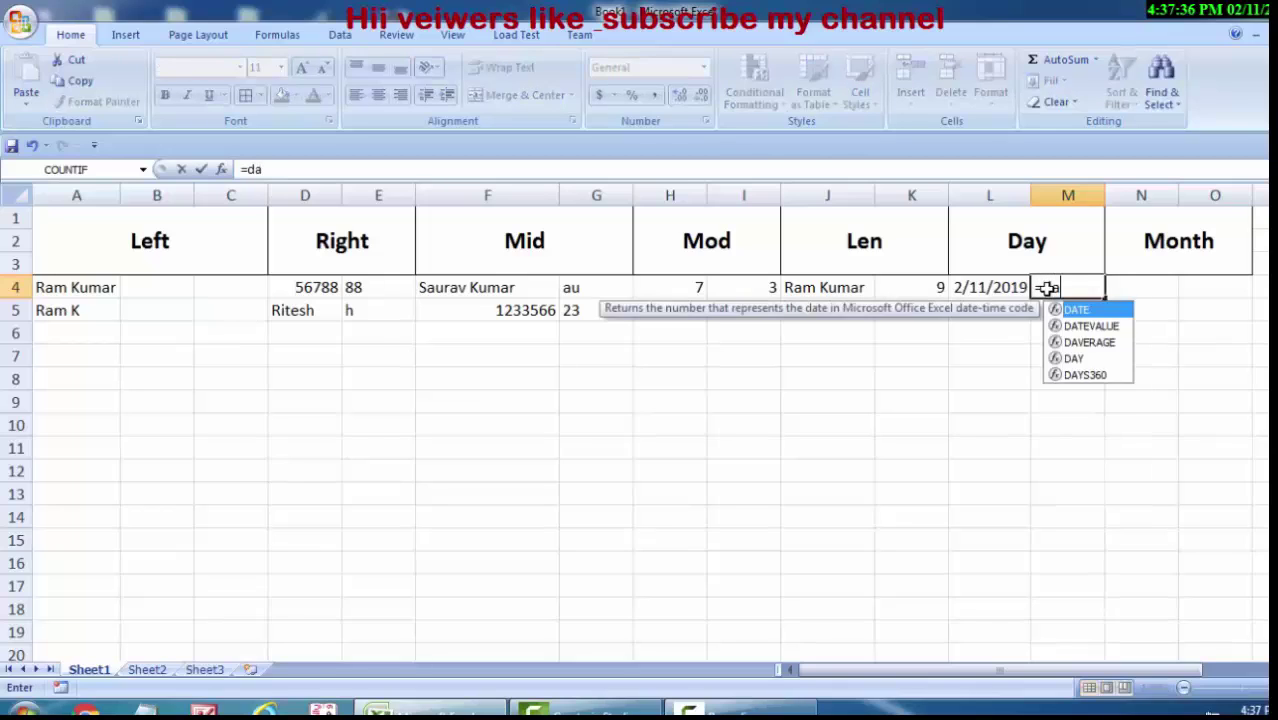
{"action": "type", "text": "y"}
{"action": "key", "text": "Tab"}
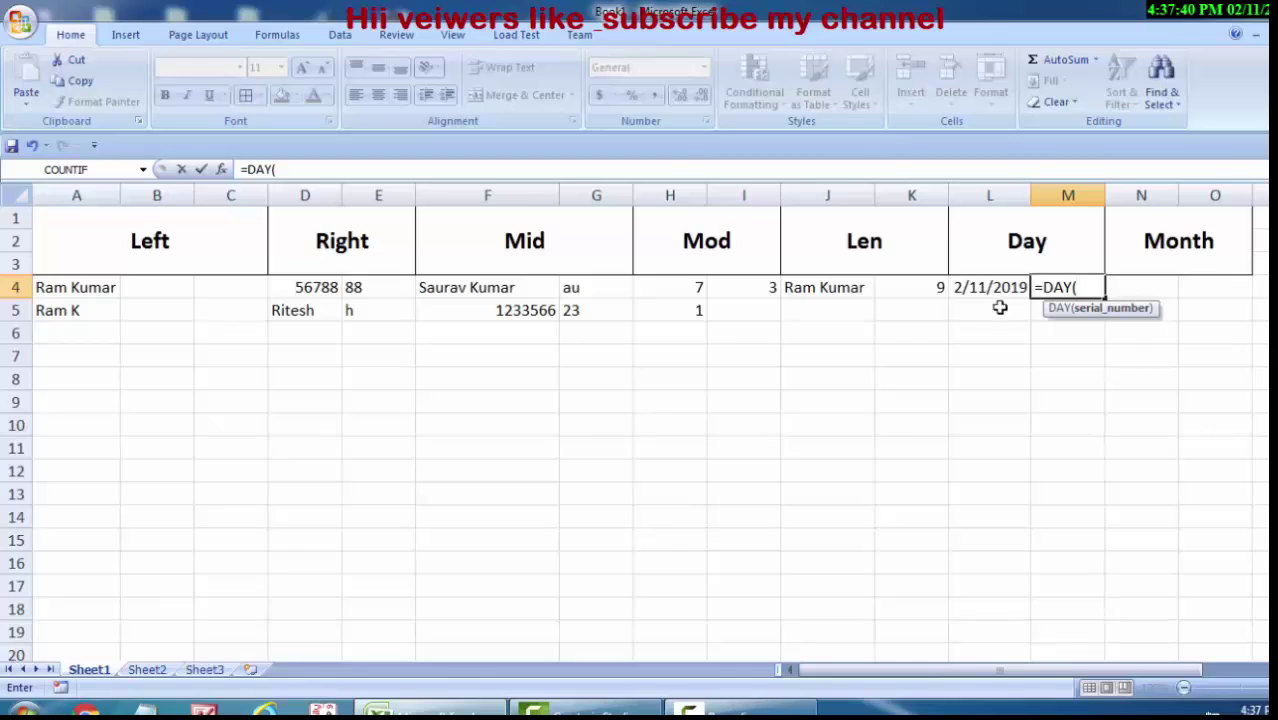
{"action": "left_click", "coordinate": [997, 288]}
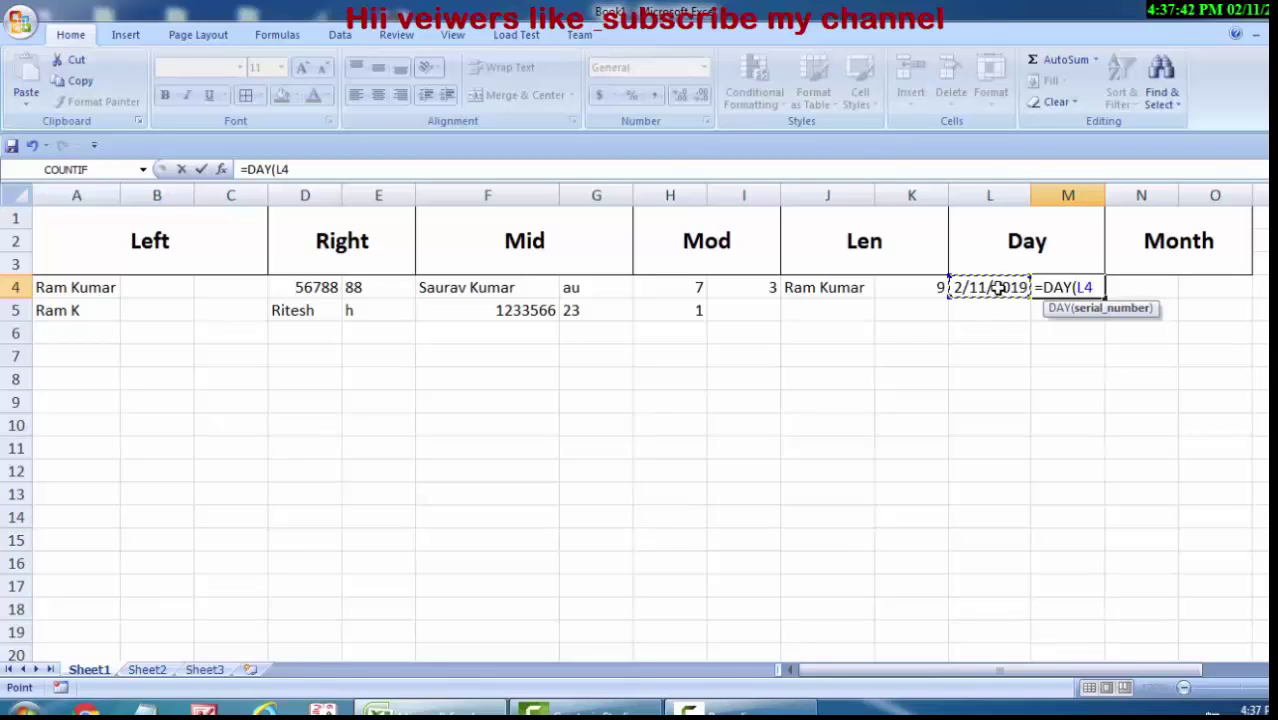
{"action": "key", "text": "Return"}
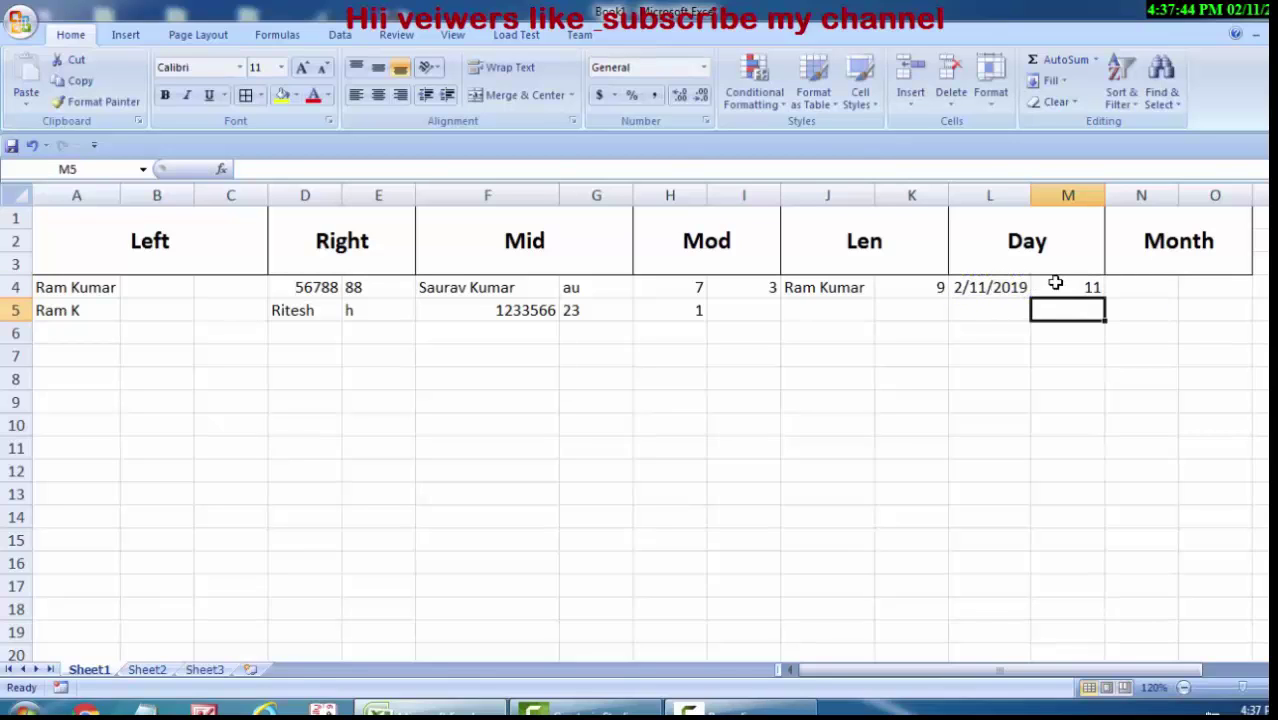
{"action": "left_click", "coordinate": [1056, 284]}
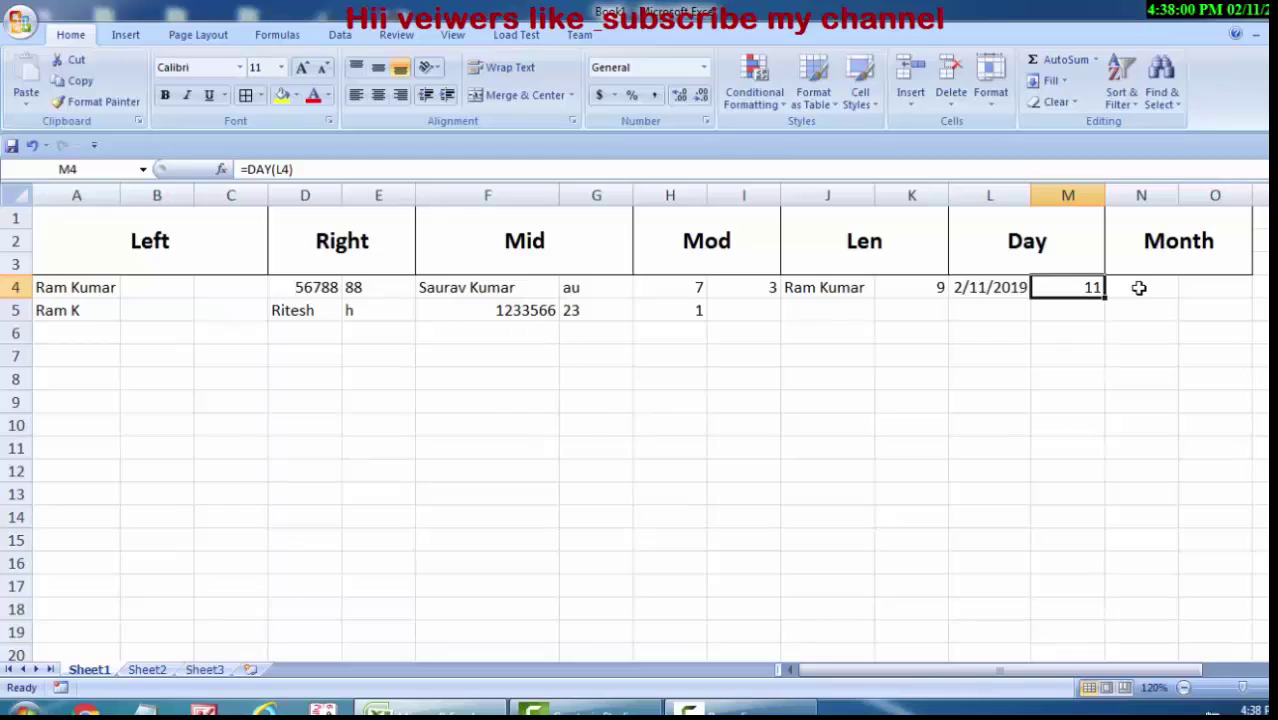
Copy L4's =DATE(2019,2,11) formula into N4 under the Month heading.
{"action": "left_click", "coordinate": [1138, 287]}
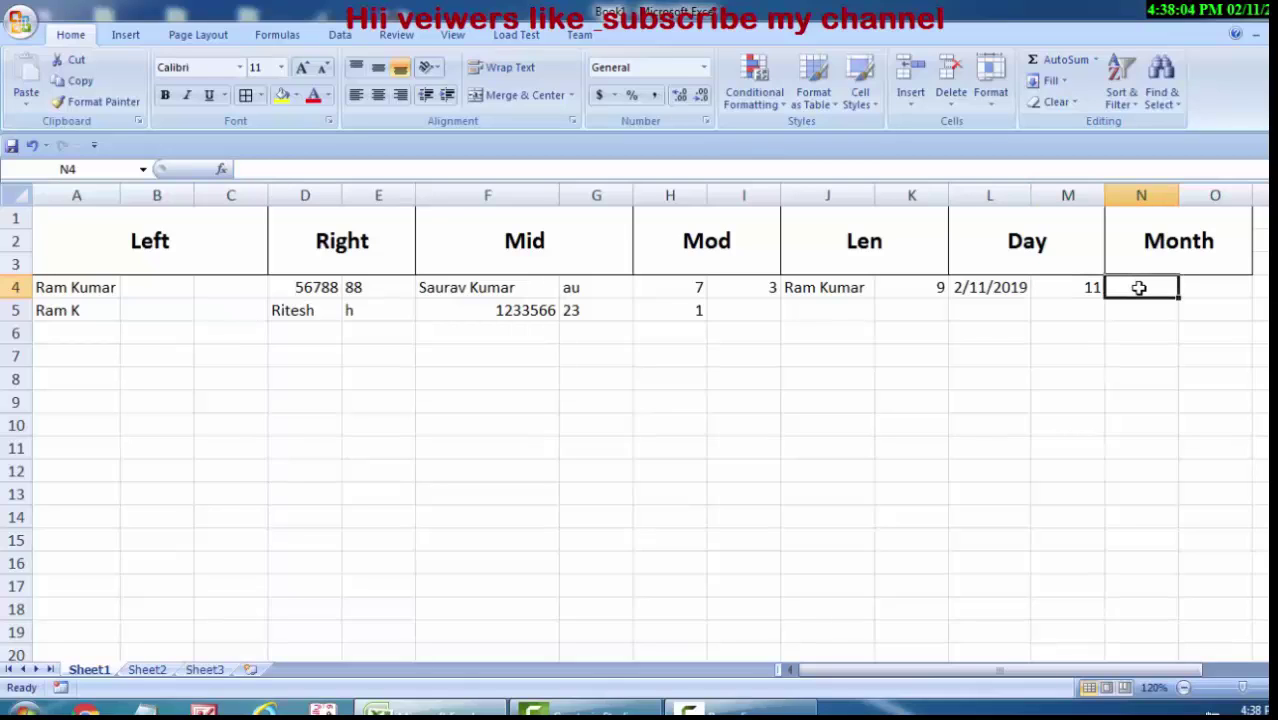
{"action": "left_click", "coordinate": [1008, 287]}
{"action": "right_click", "coordinate": [1008, 288]}
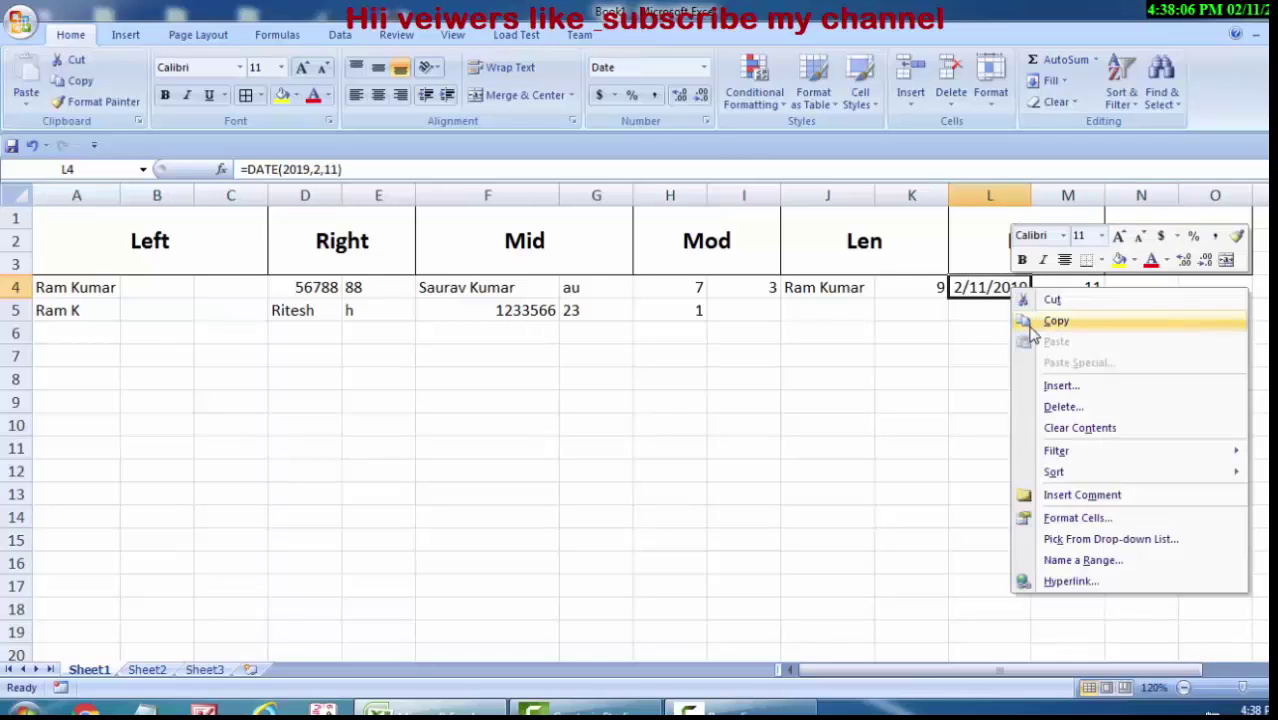
{"action": "left_click", "coordinate": [1030, 321]}
{"action": "left_click", "coordinate": [1135, 286]}
{"action": "right_click", "coordinate": [1135, 287]}
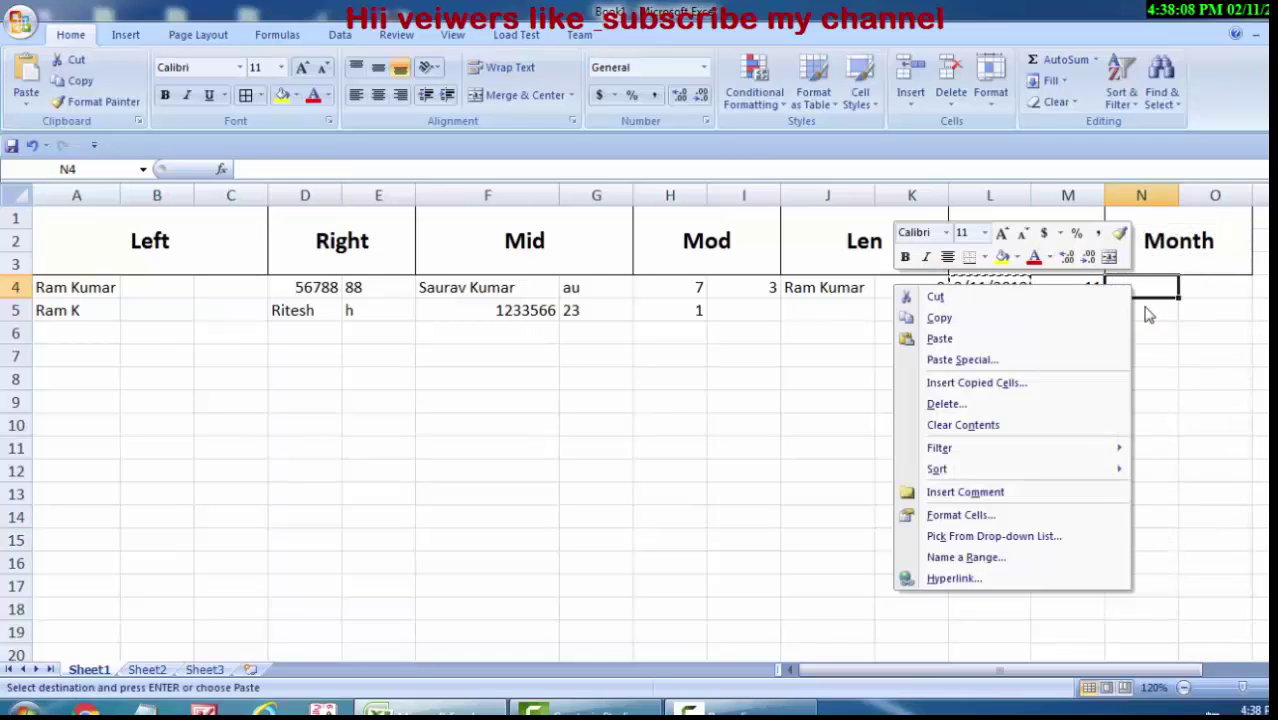
{"action": "left_click", "coordinate": [1044, 339]}
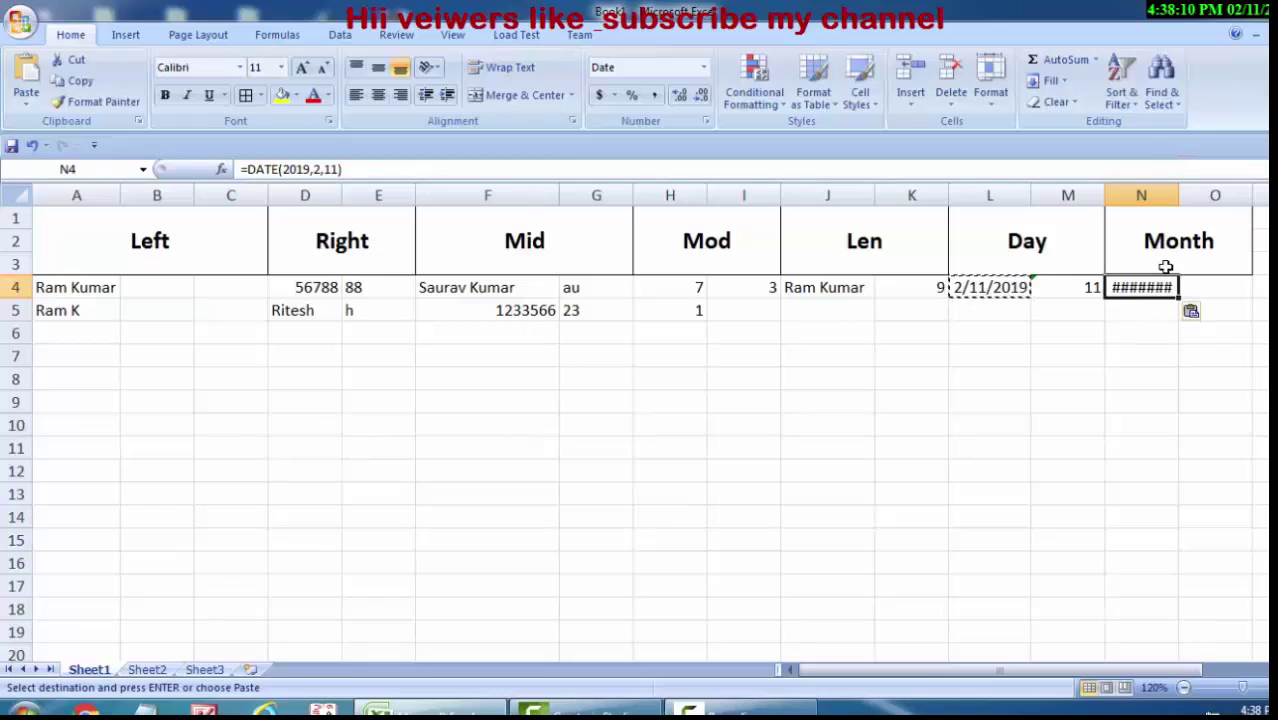
{"action": "left_click", "coordinate": [1068, 337]}
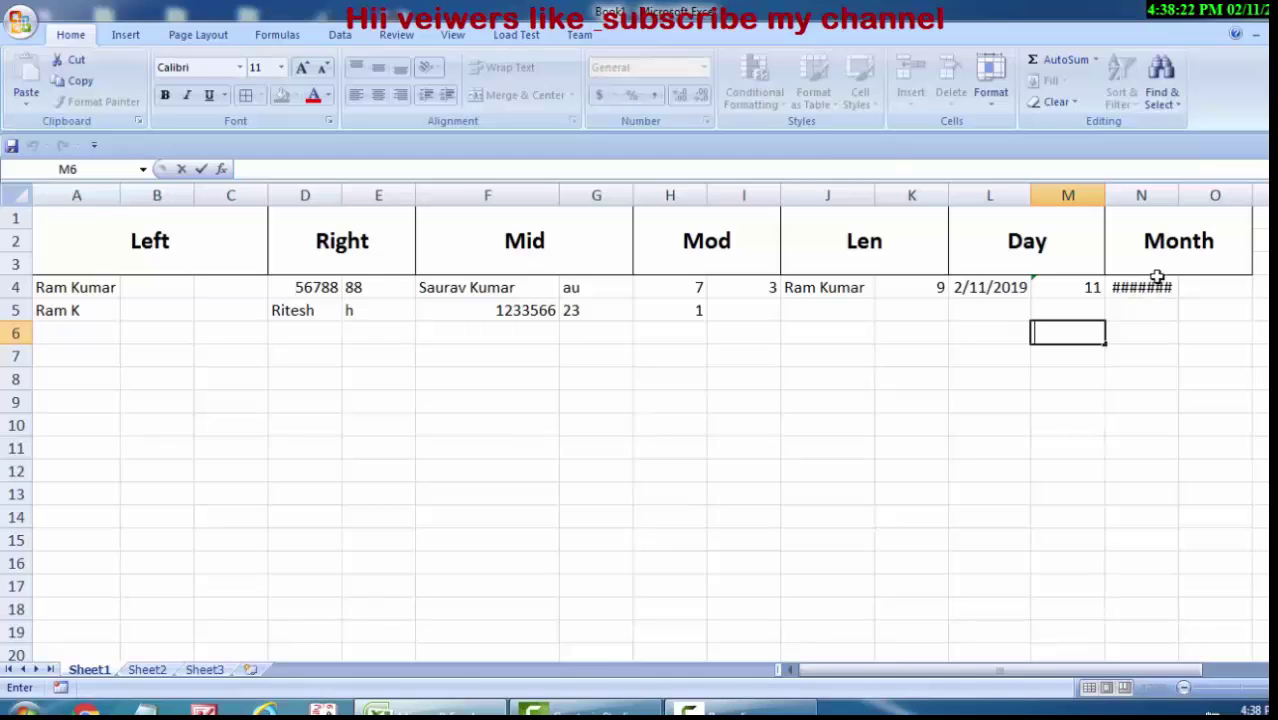
Widen column N so 2/11/2019 displays, discarding a stray MONTH entry in O4.
{"action": "left_click", "coordinate": [1178, 192]}
{"action": "left_click_drag", "start_coordinate": [1180, 194], "coordinate": [1216, 218]}
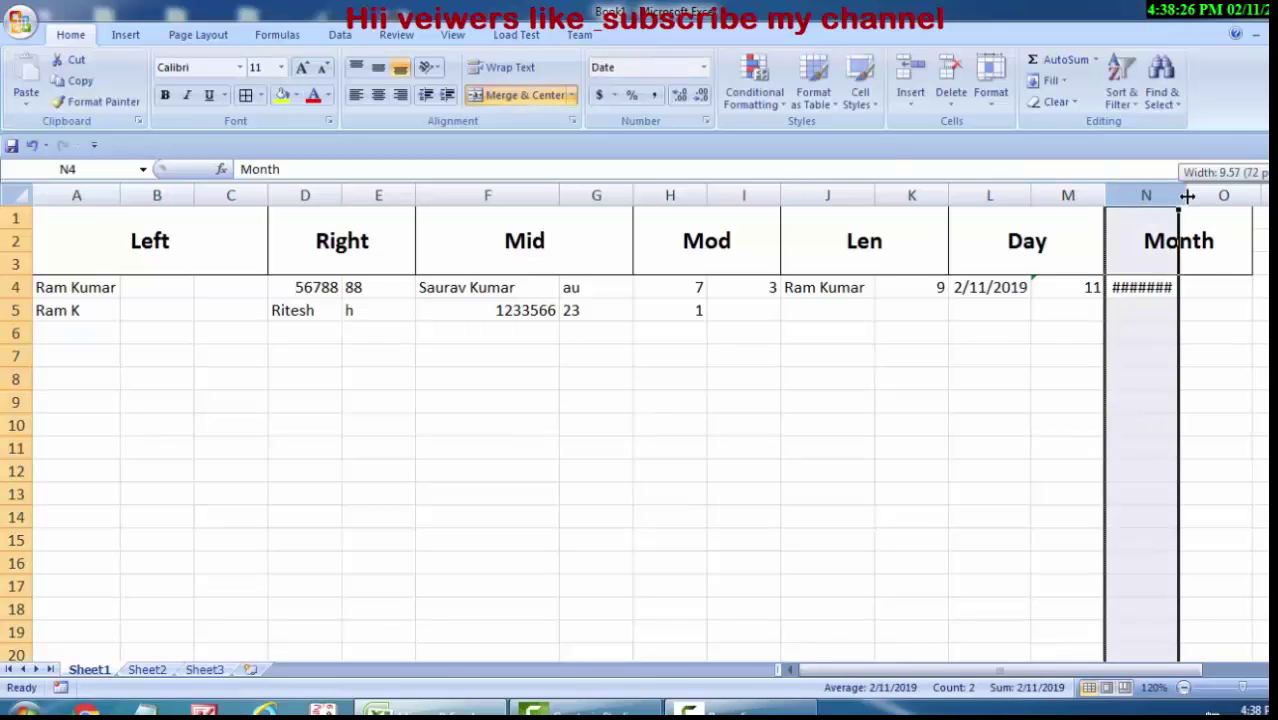
{"action": "left_click", "coordinate": [1228, 290]}
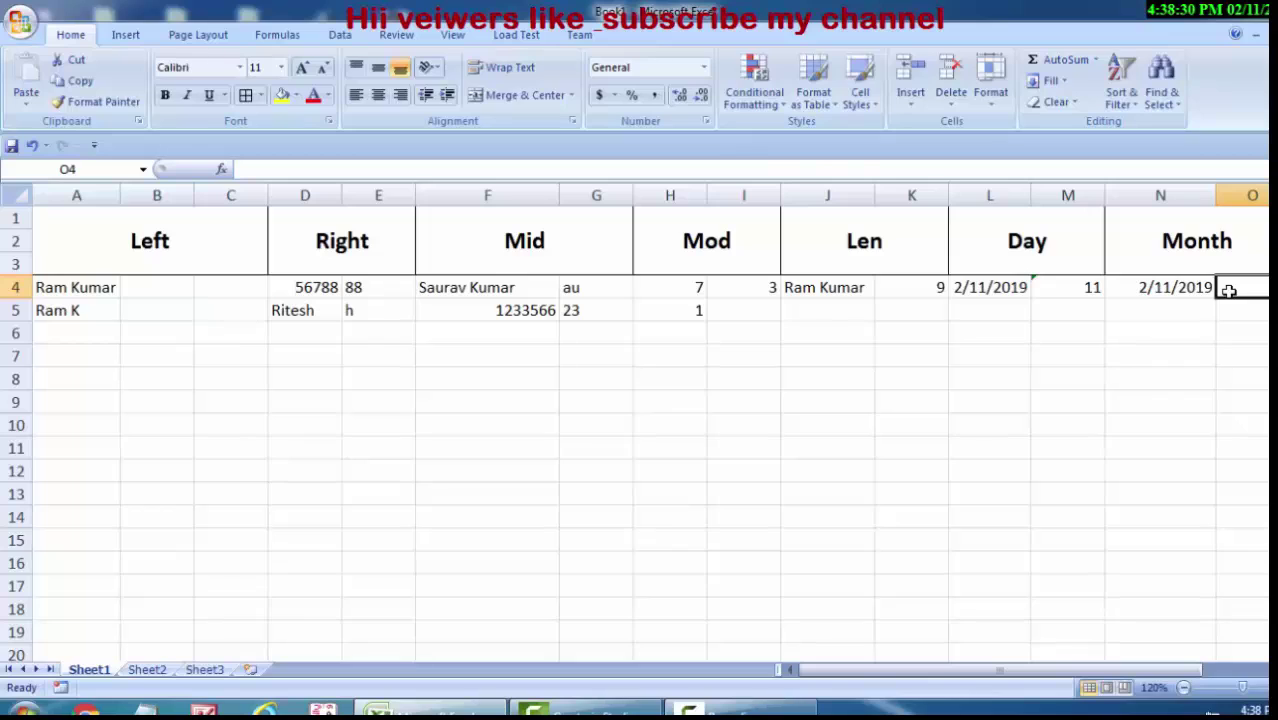
{"action": "type", "text": "=mon"}
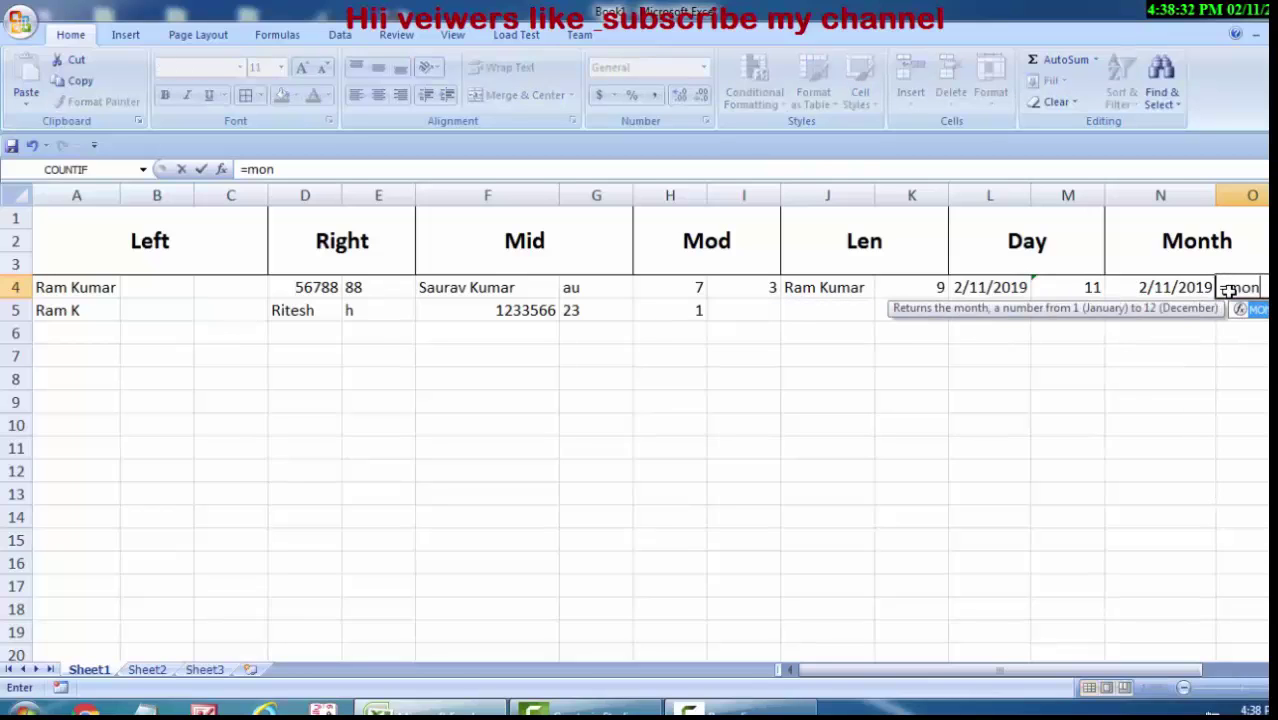
{"action": "type", "text": "th"}
{"action": "key", "text": "Tab"}
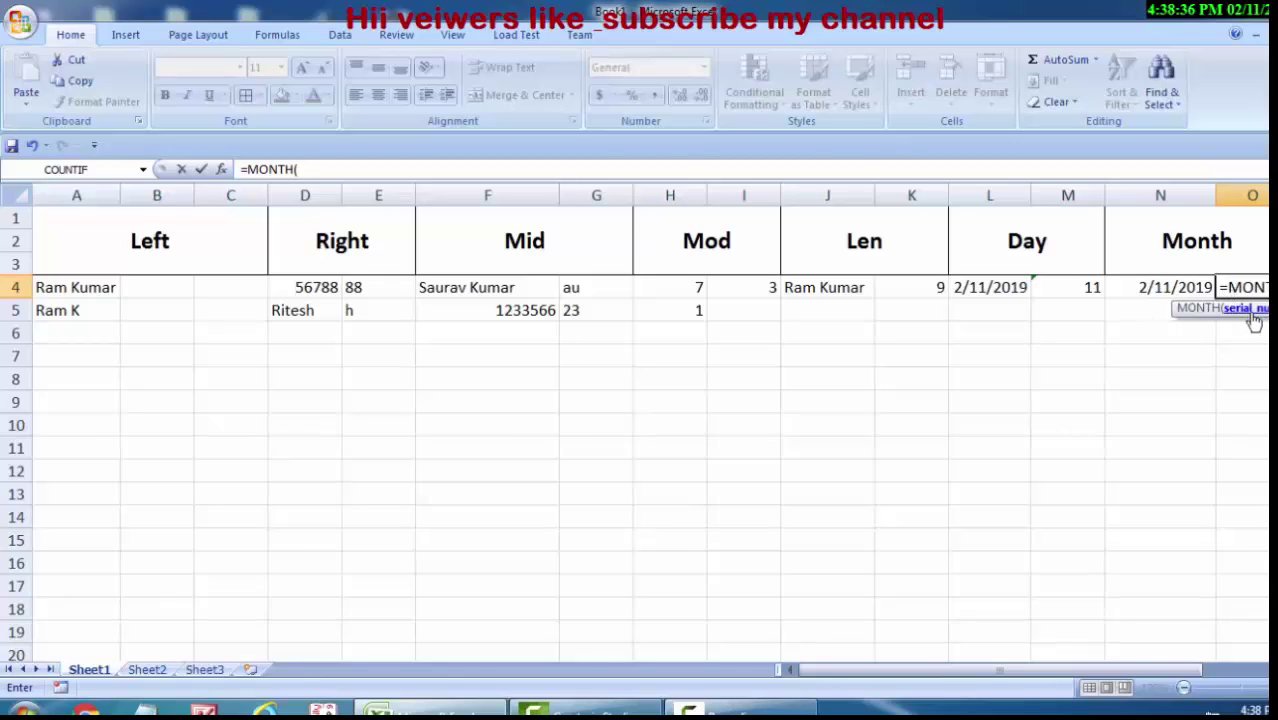
{"action": "key", "text": "BackSpace"}
{"action": "key", "text": "BackSpace"}
{"action": "key", "text": "BackSpace"}
{"action": "key", "text": "BackSpace"}
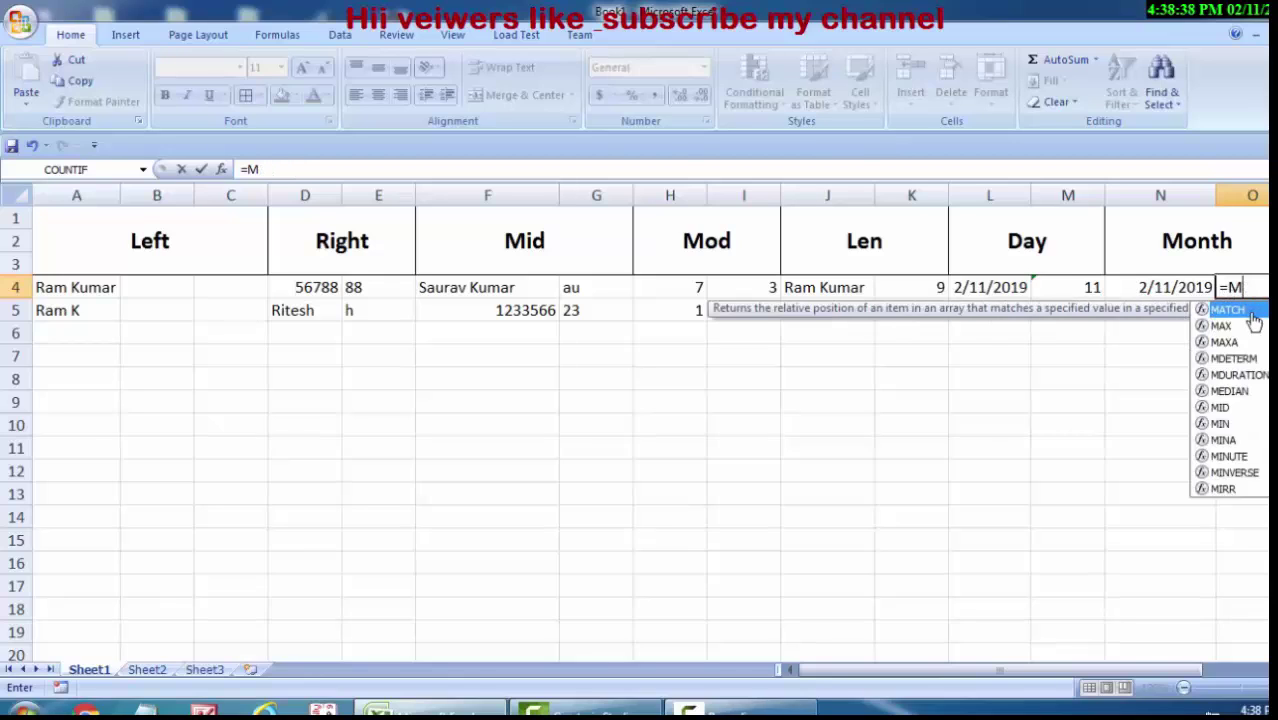
{"action": "key", "text": "BackSpace"}
{"action": "key", "text": "BackSpace"}
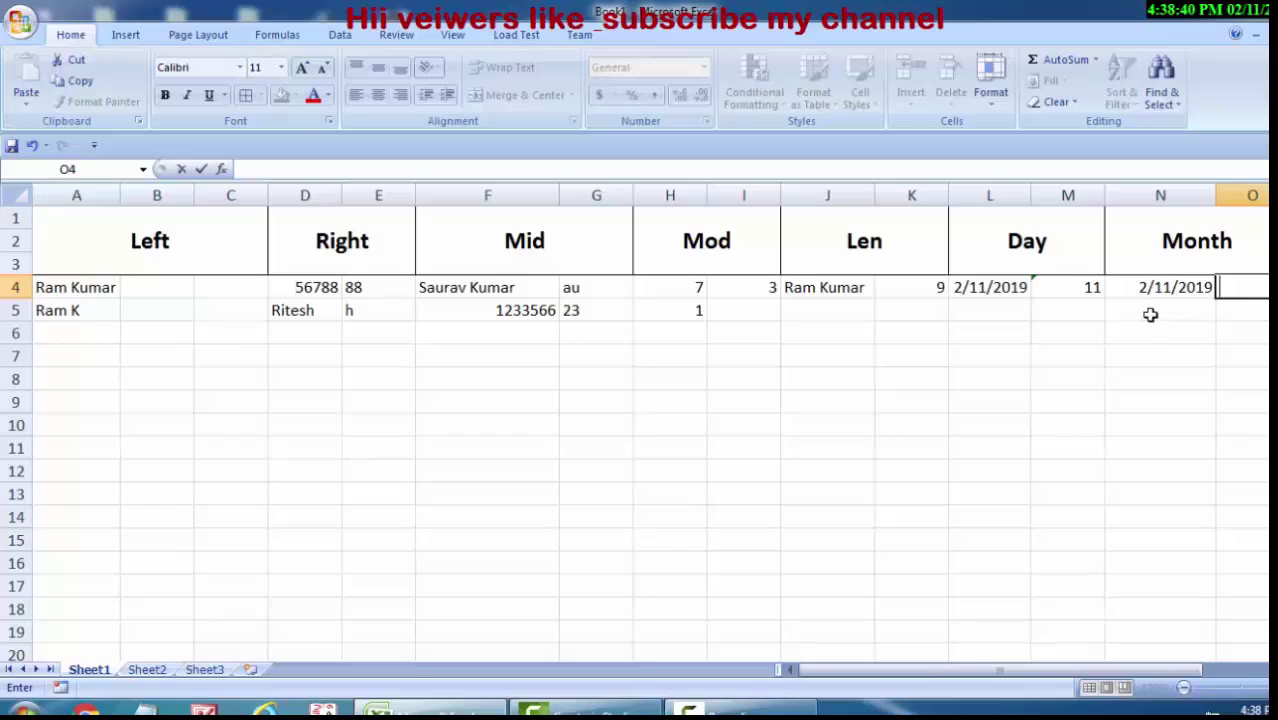
Enter =MONTH(N4) in N5, returning month 2.
{"action": "left_click", "coordinate": [1150, 315]}
{"action": "type", "text": "=mo"}
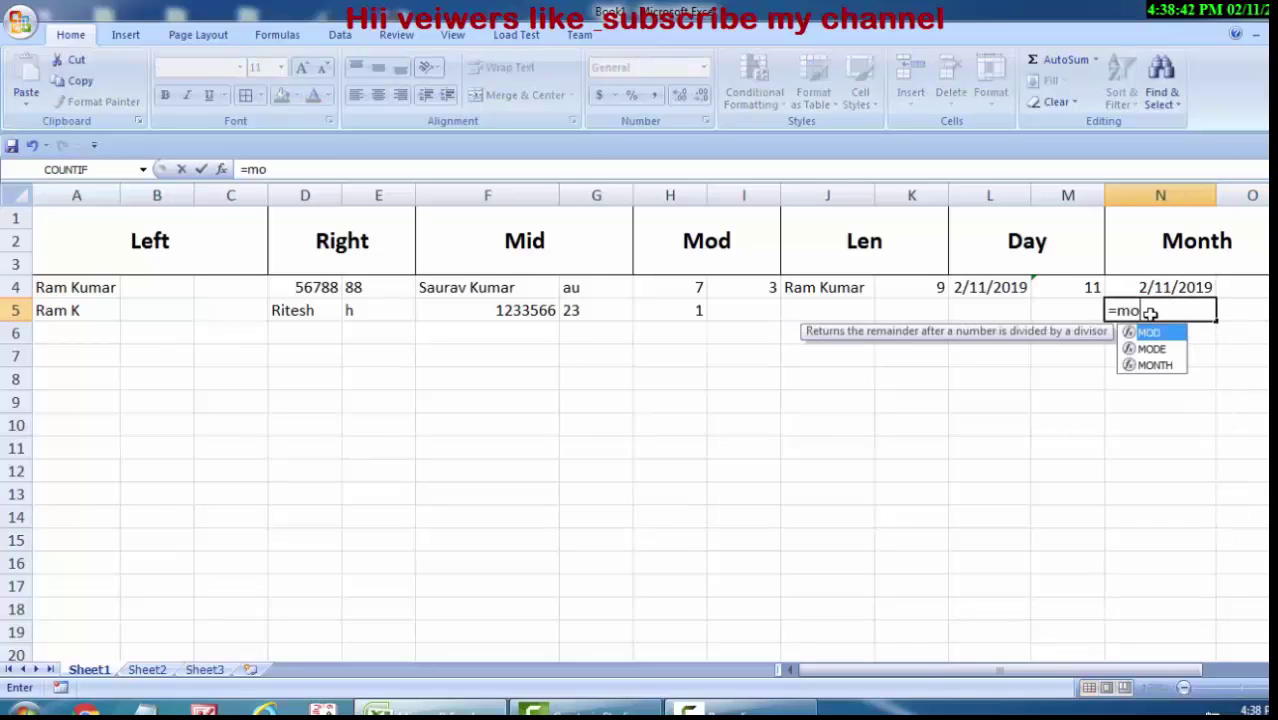
{"action": "type", "text": "nth"}
{"action": "key", "text": "Tab"}
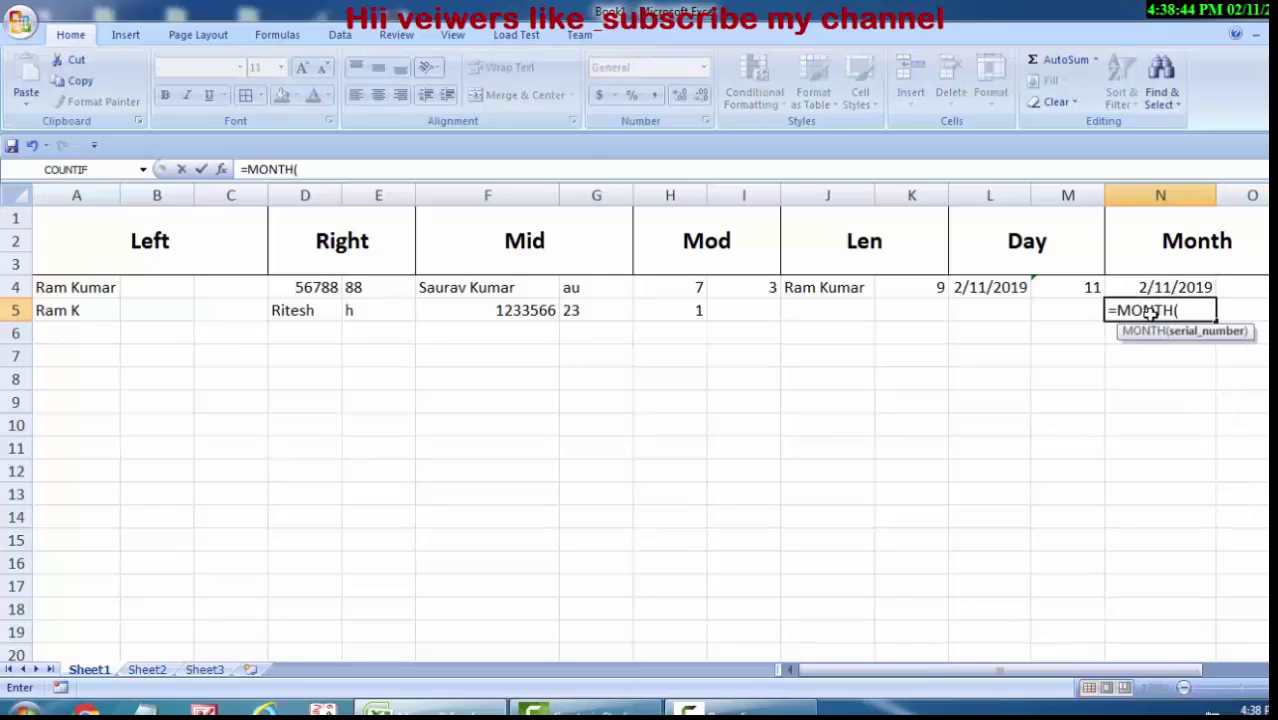
{"action": "left_click", "coordinate": [1165, 285]}
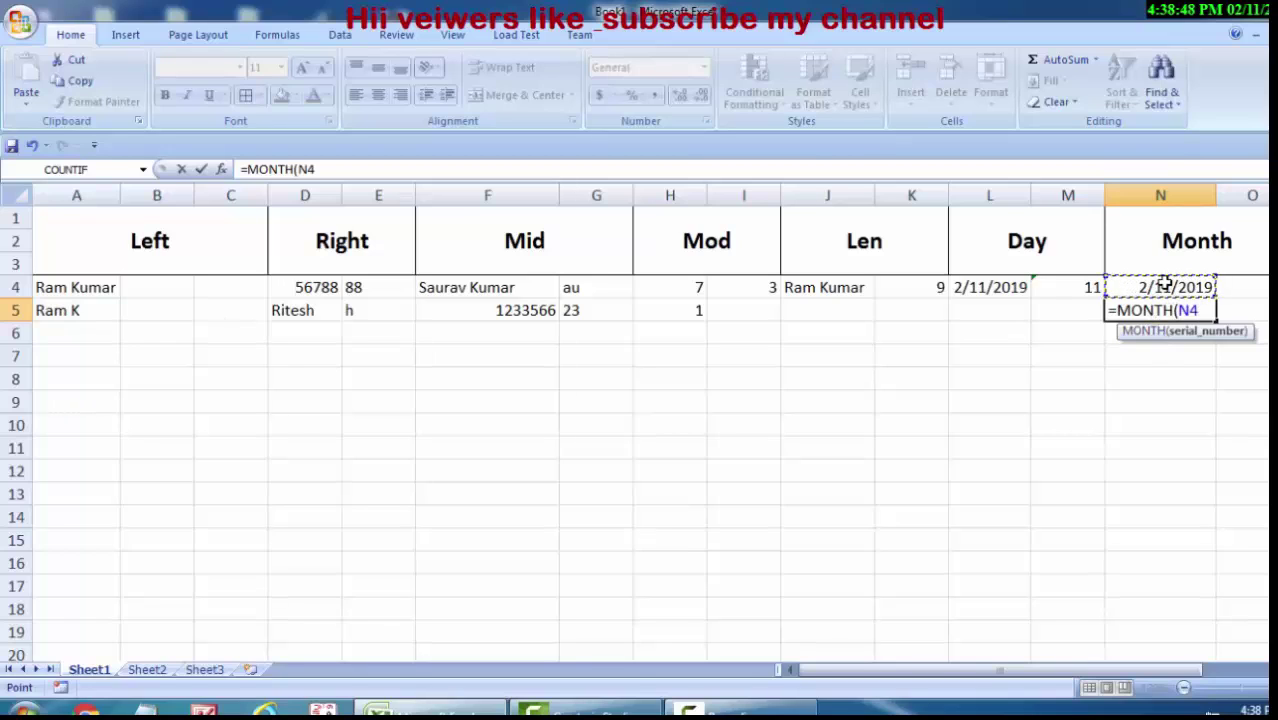
{"action": "type", "text": ")"}
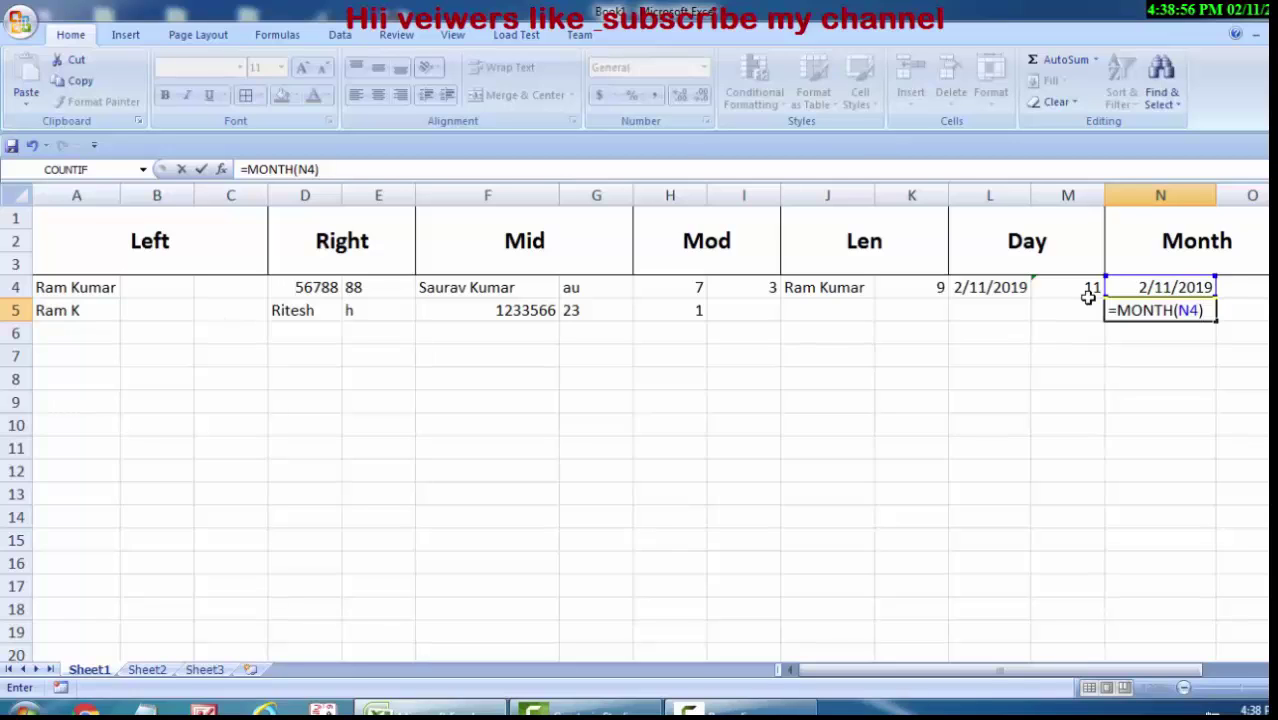
{"action": "key", "text": "Return"}
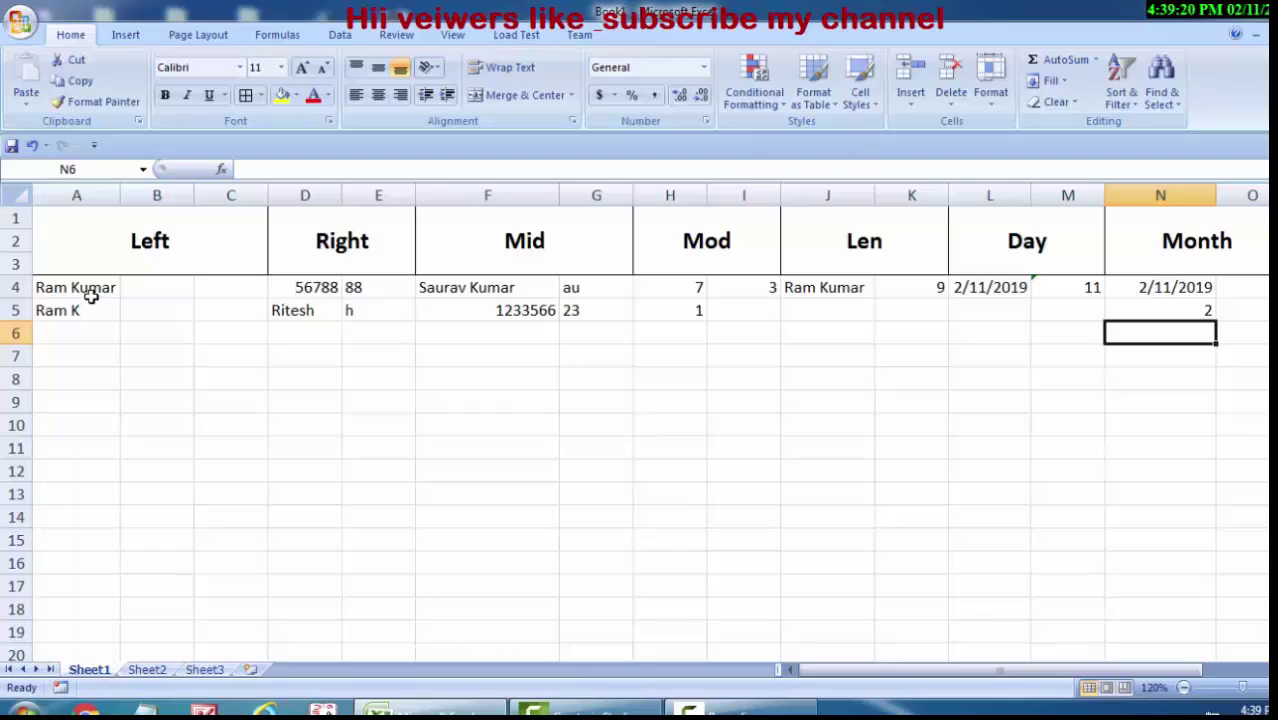
Append the surname to the sample name in A4 and wrap its text.
{"action": "left_click", "coordinate": [88, 292]}
{"action": "double_click", "coordinate": [116, 288]}
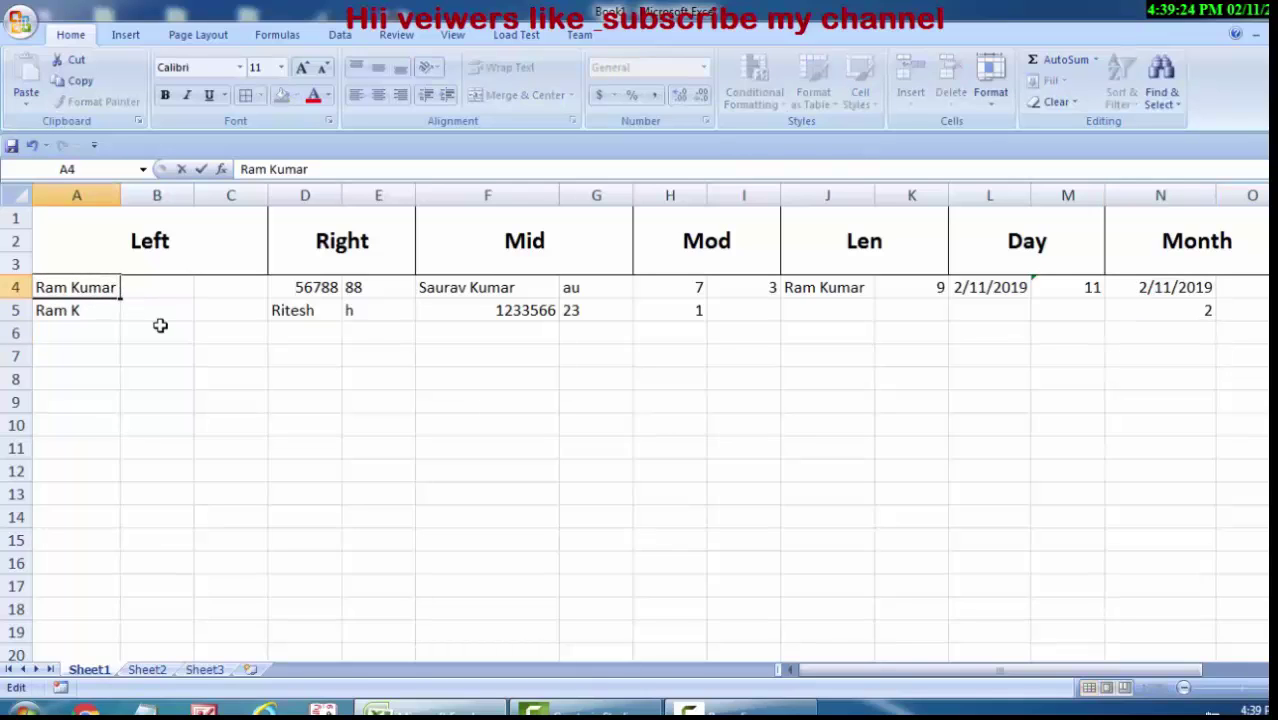
{"action": "type", "text": "tiwa"}
{"action": "type", "text": "ri"}
{"action": "left_click", "coordinate": [117, 384]}
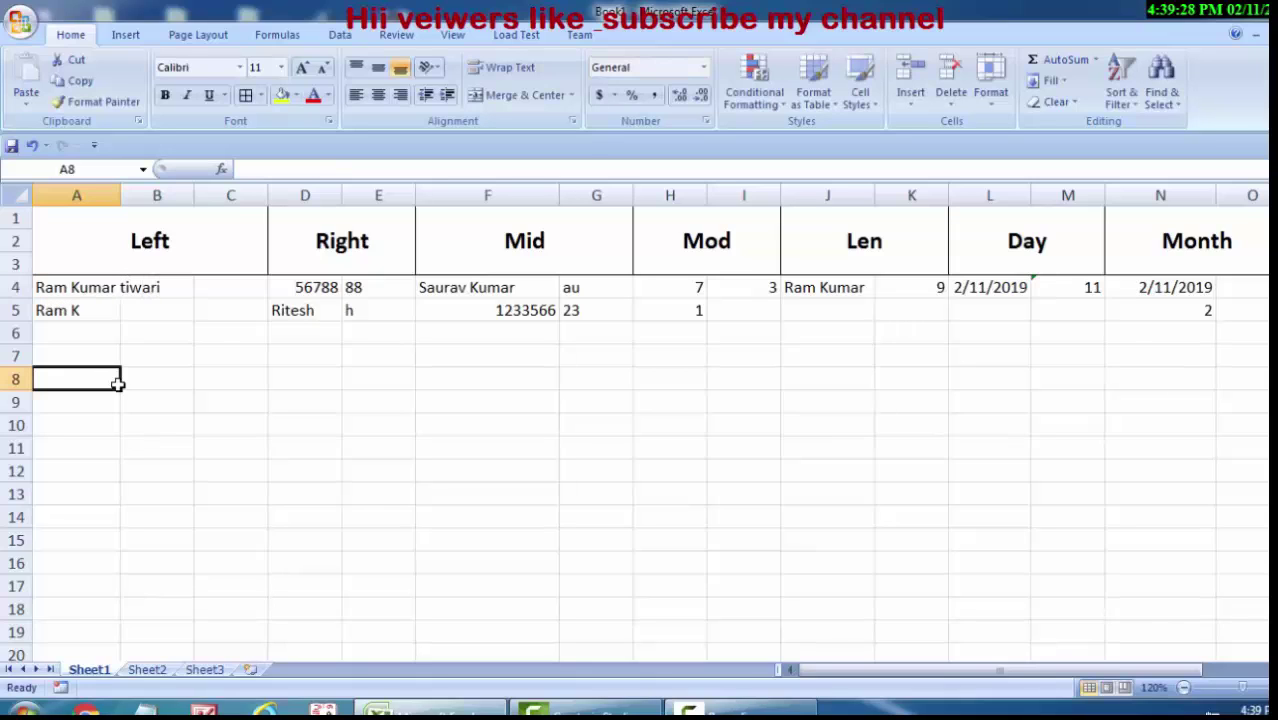
{"action": "left_click", "coordinate": [96, 290]}
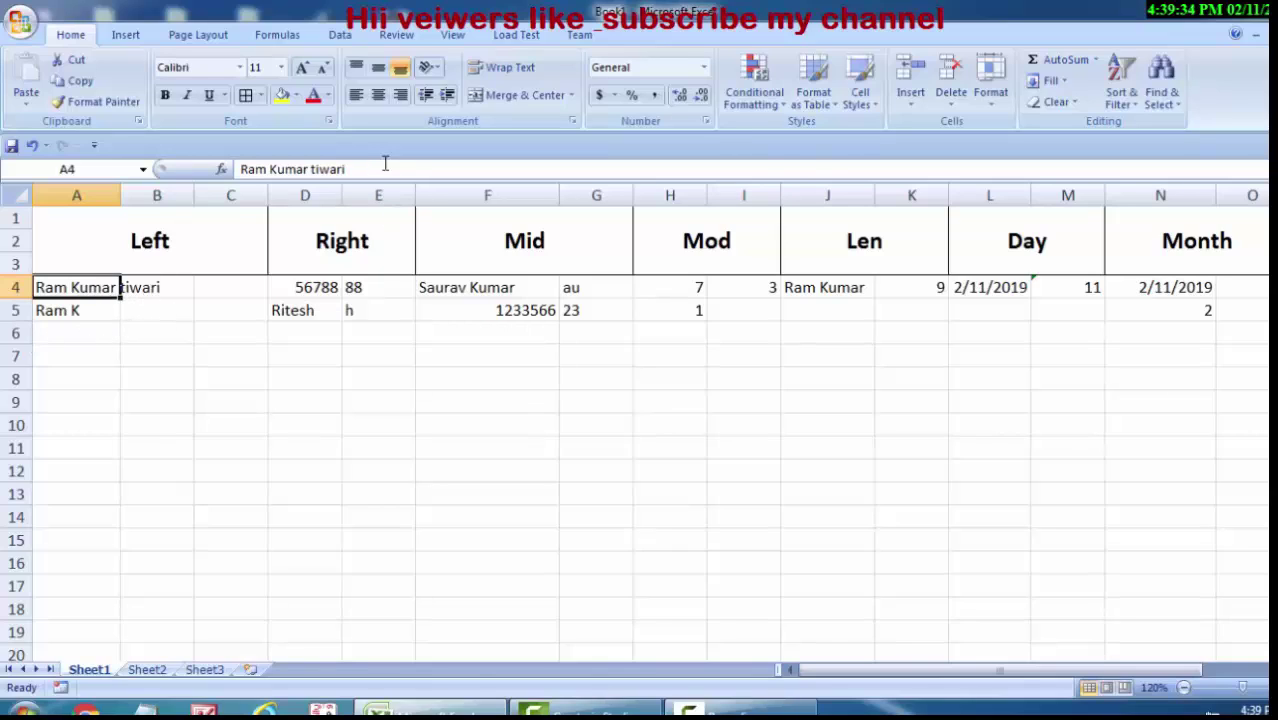
{"action": "left_click", "coordinate": [497, 70]}
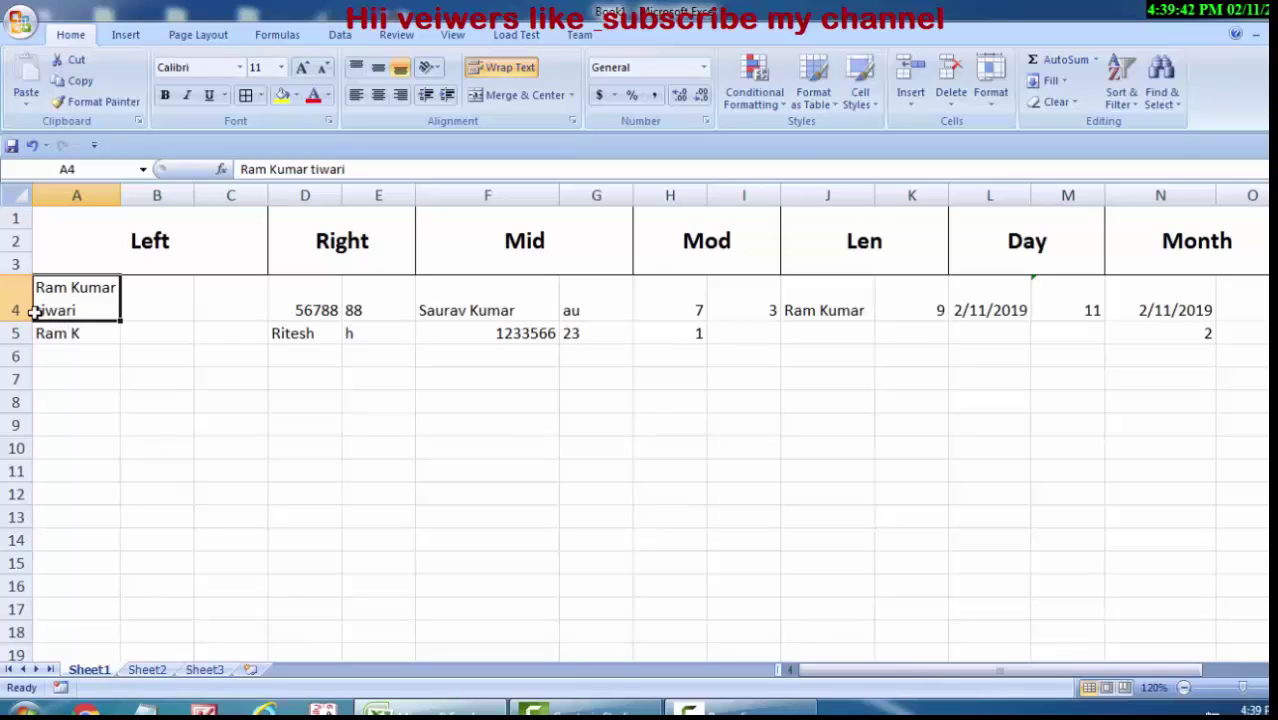
{"action": "double_click", "coordinate": [33, 311]}
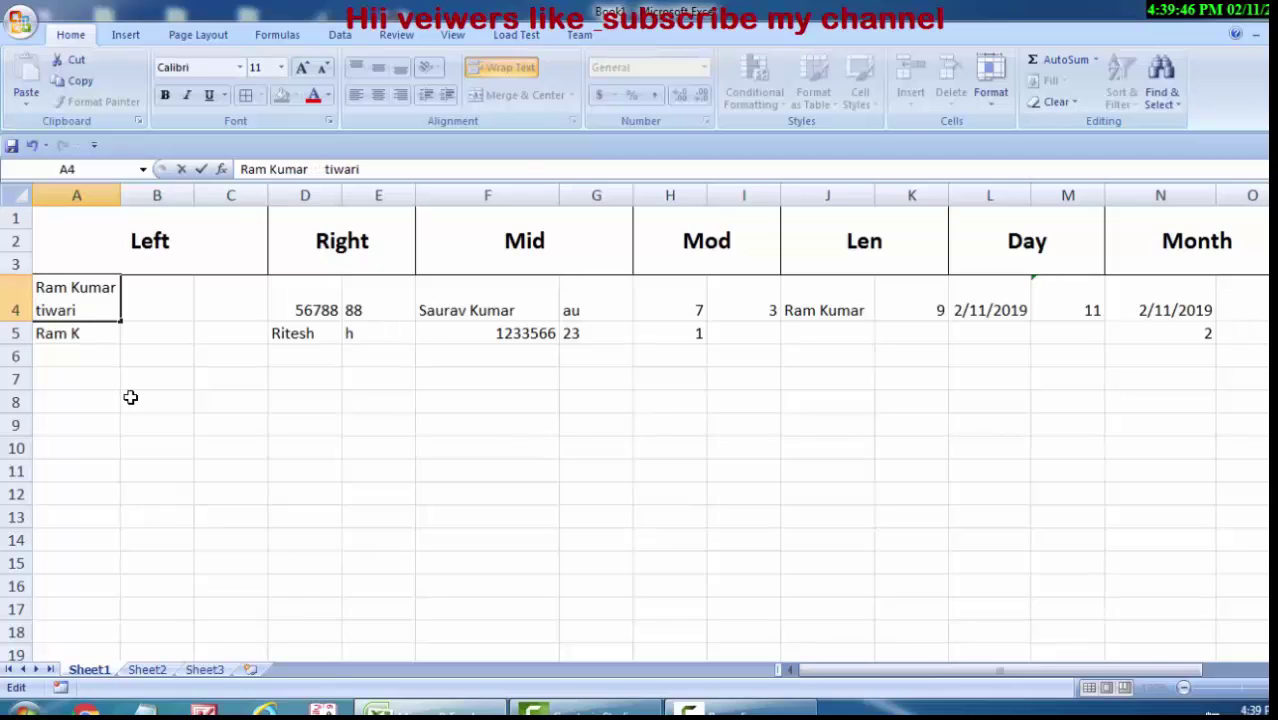
{"action": "key", "text": "Return"}
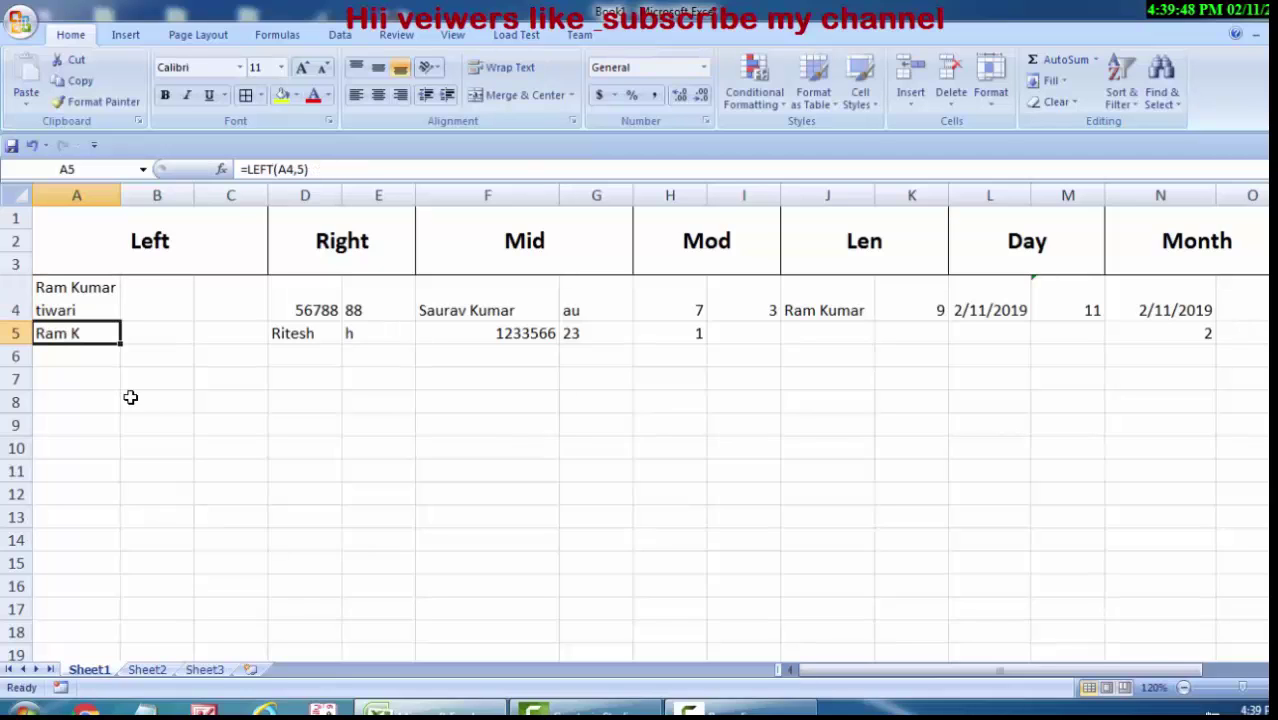
Top-align and horizontally centre A4's text.
{"action": "left_click", "coordinate": [82, 300]}
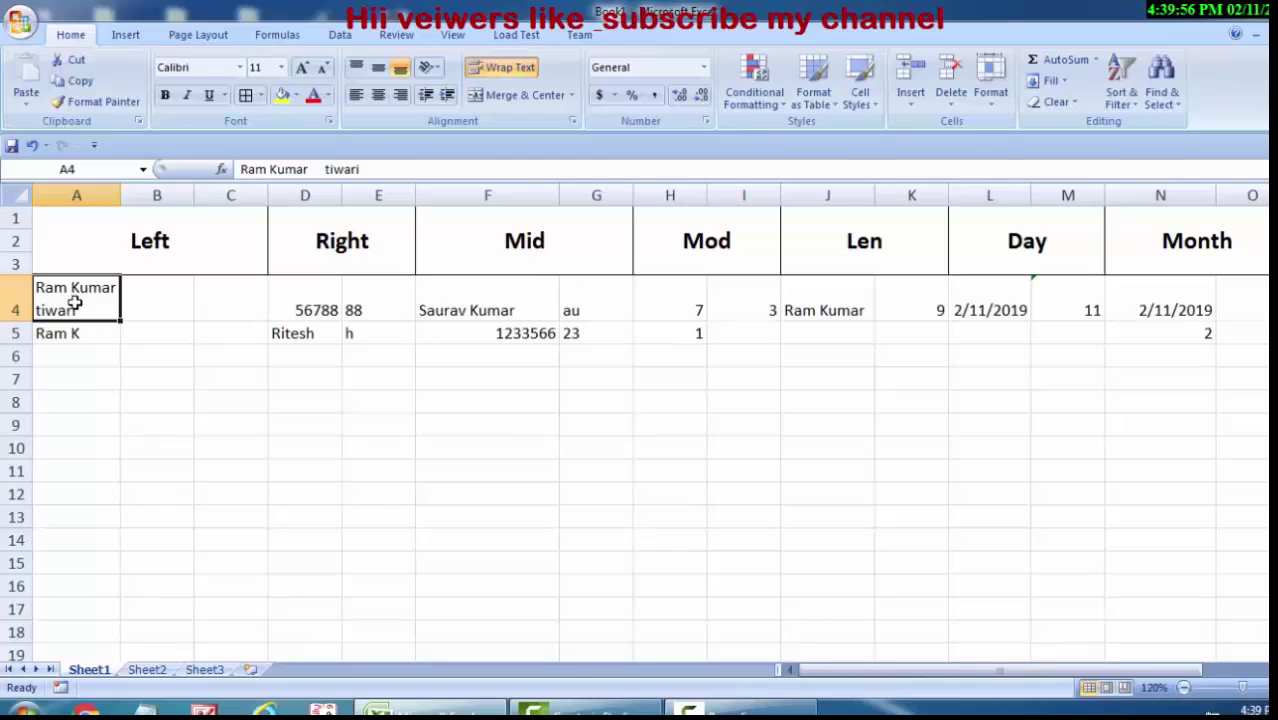
{"action": "left_click", "coordinate": [372, 72]}
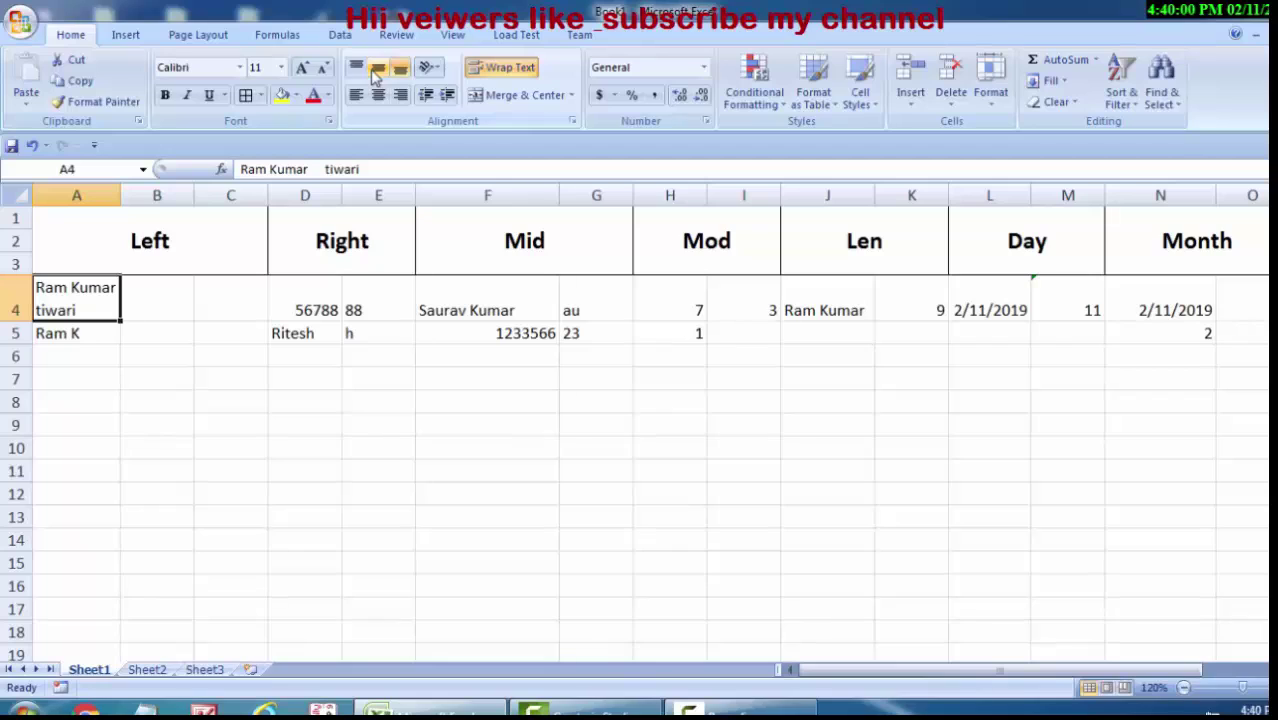
{"action": "left_click", "coordinate": [356, 67]}
{"action": "left_click", "coordinate": [378, 97]}
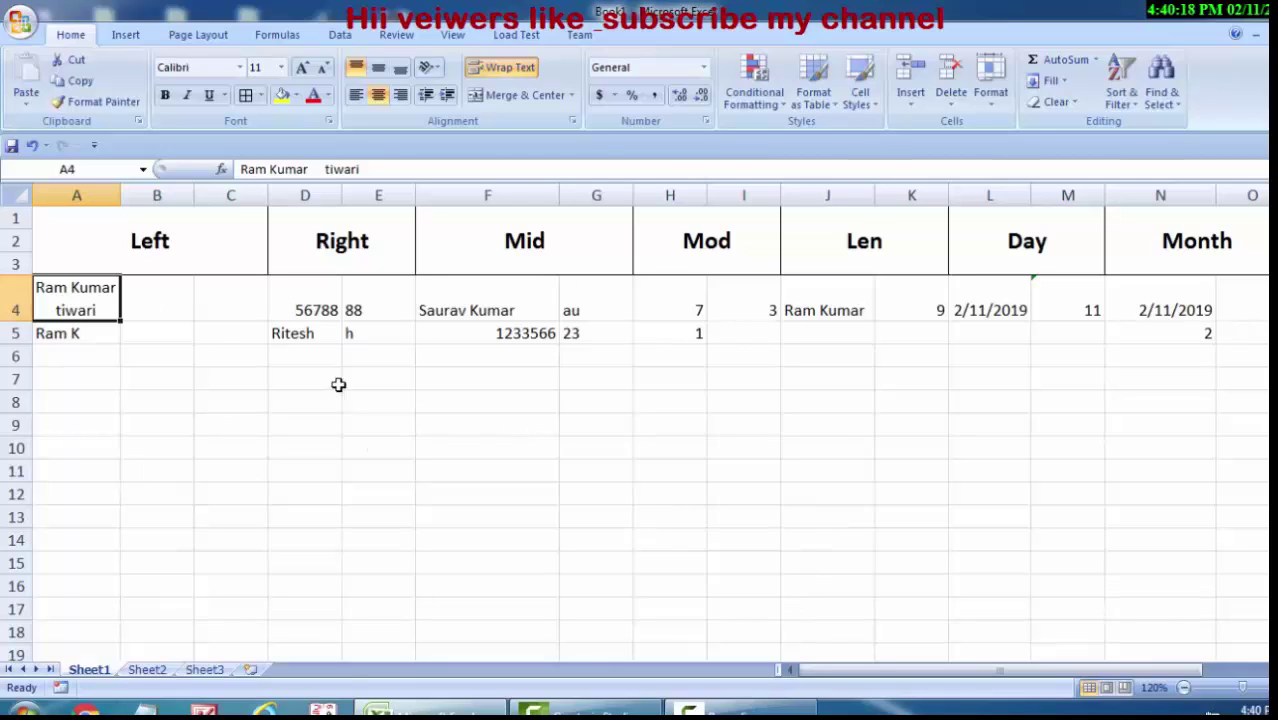
{"action": "left_click", "coordinate": [163, 240]}
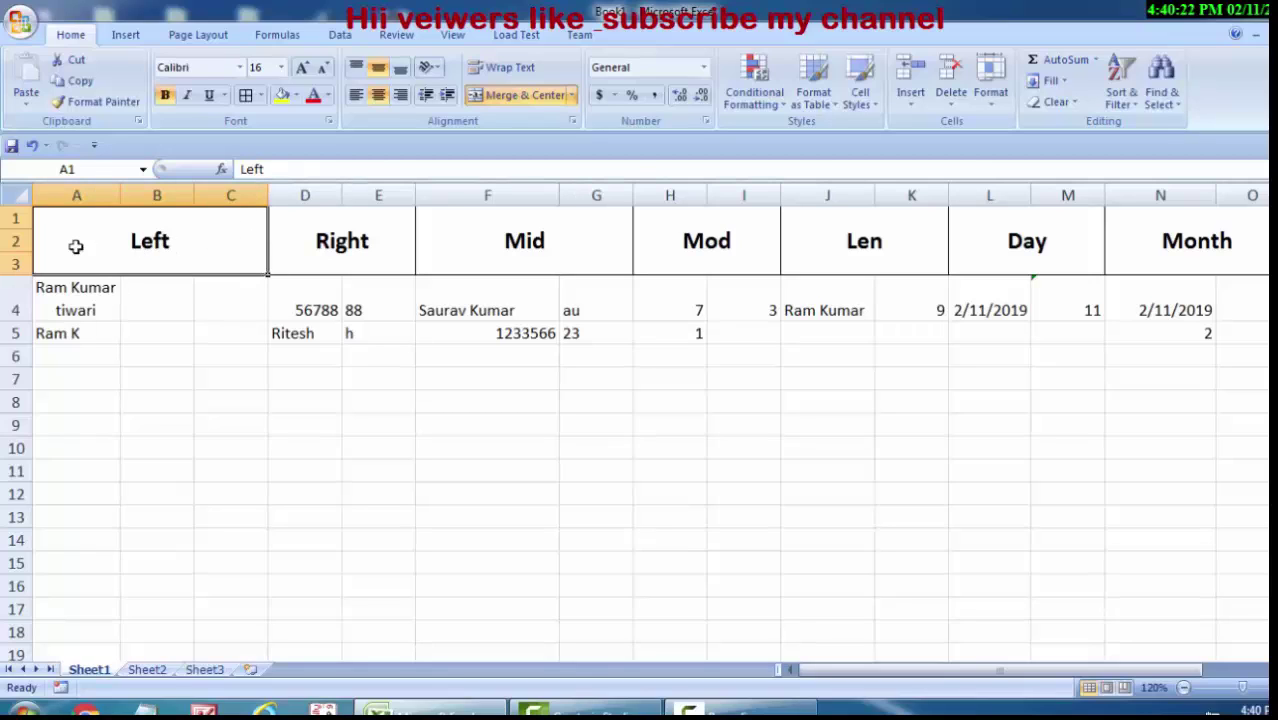
{"action": "left_click", "coordinate": [296, 95]}
{"action": "left_click", "coordinate": [297, 135]}
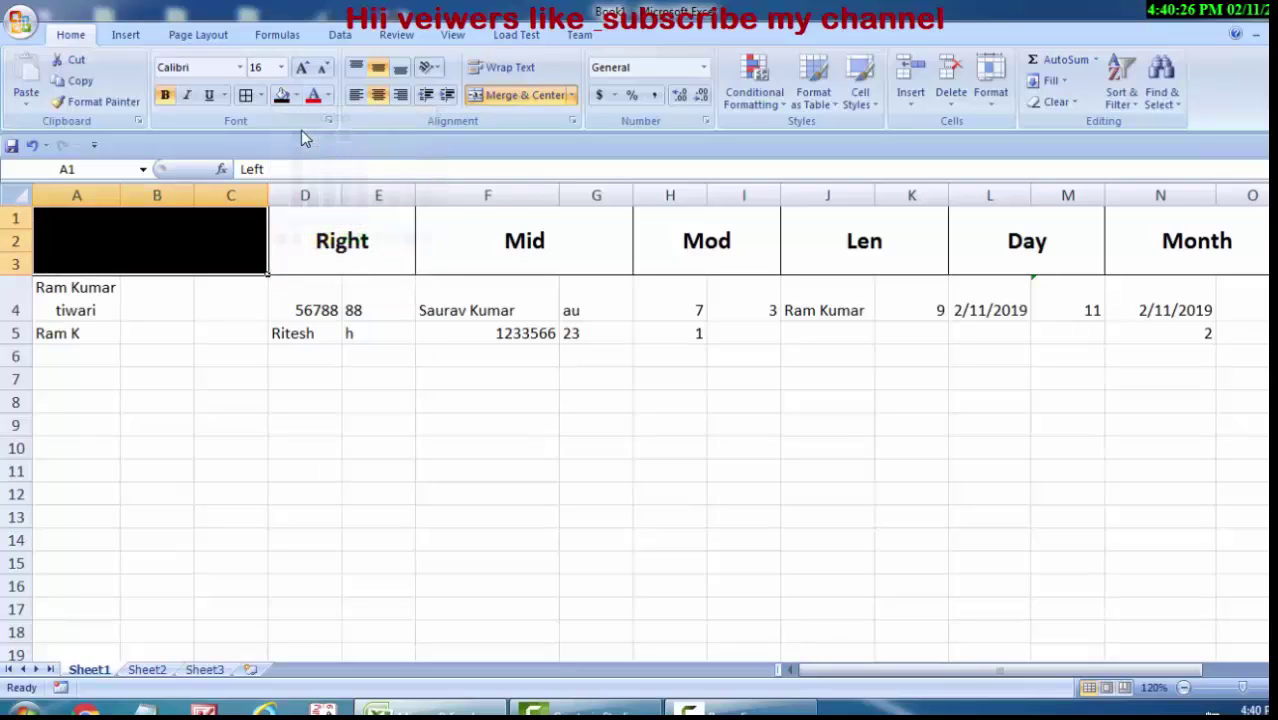
{"action": "left_click", "coordinate": [327, 95]}
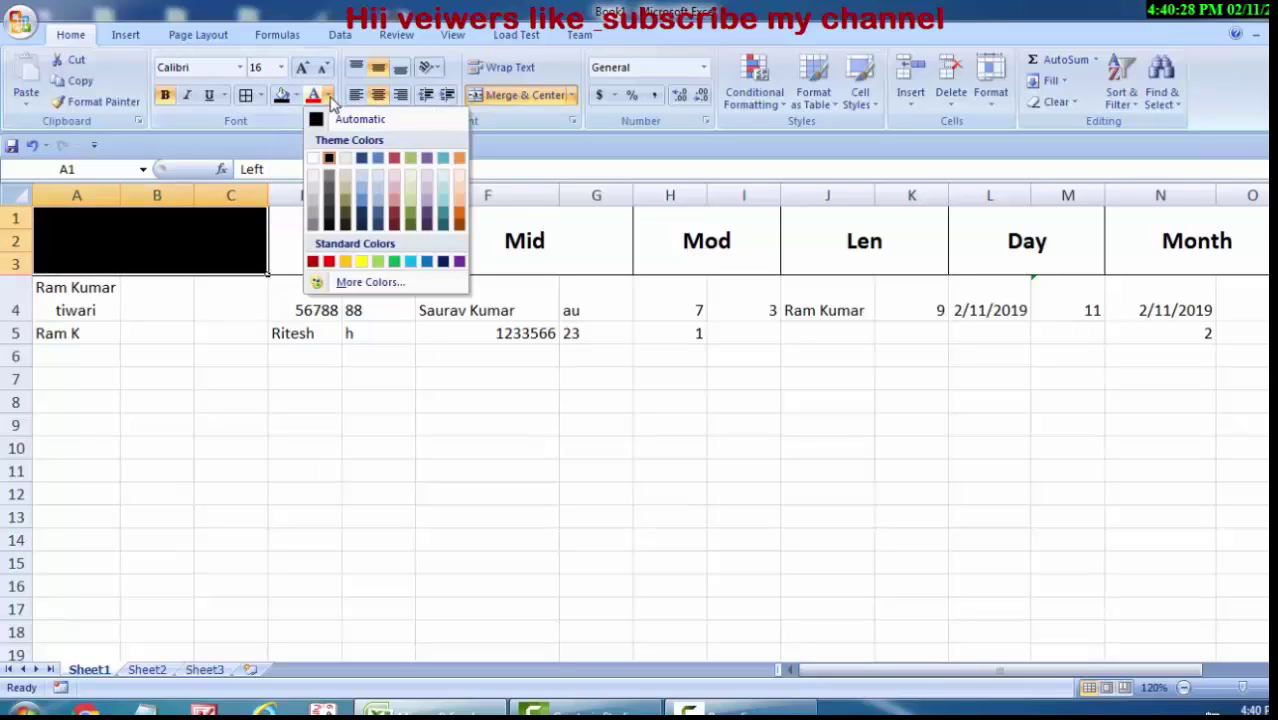
{"action": "left_click", "coordinate": [312, 158]}
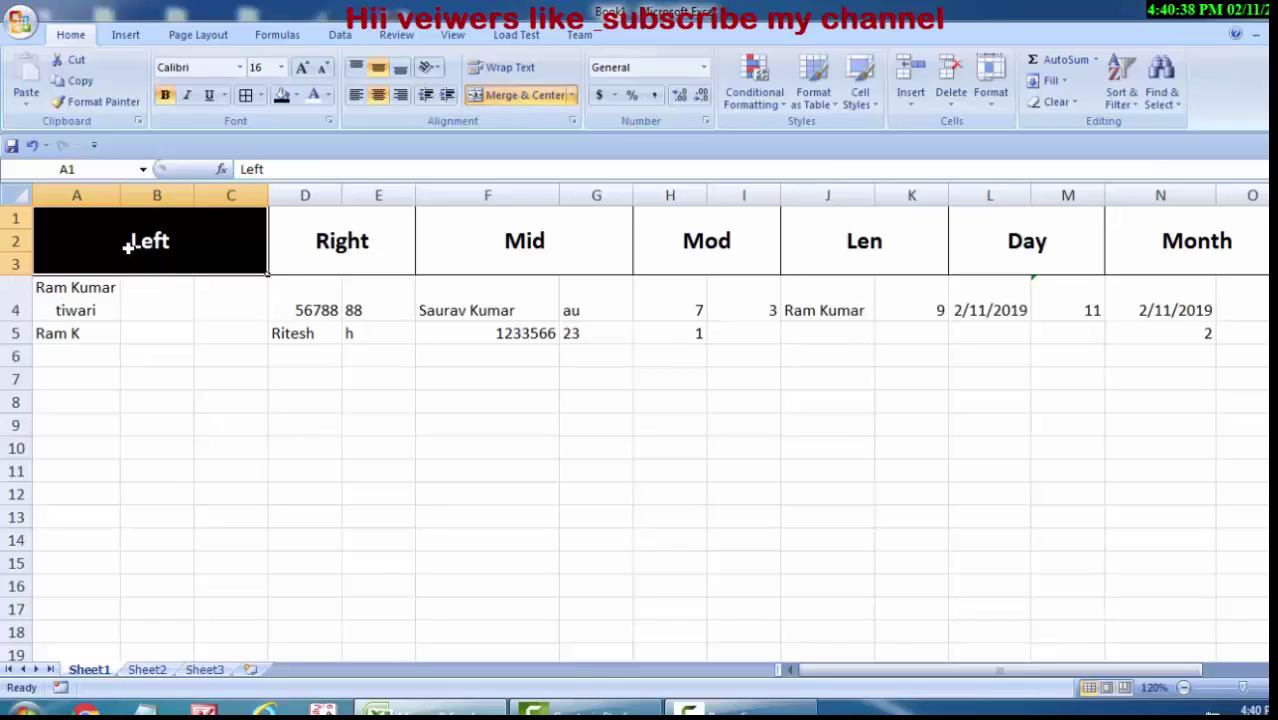
{"action": "left_click", "coordinate": [170, 355]}
{"action": "left_click", "coordinate": [162, 249]}
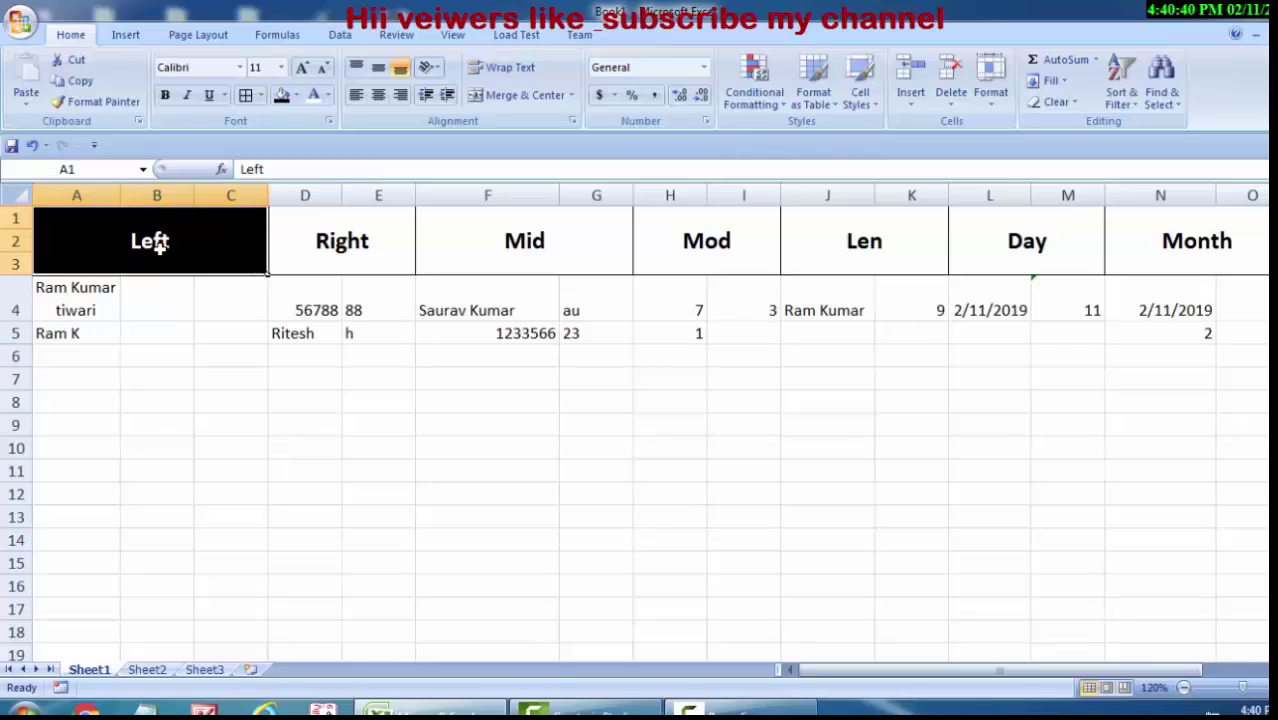
{"action": "double_click", "coordinate": [158, 248]}
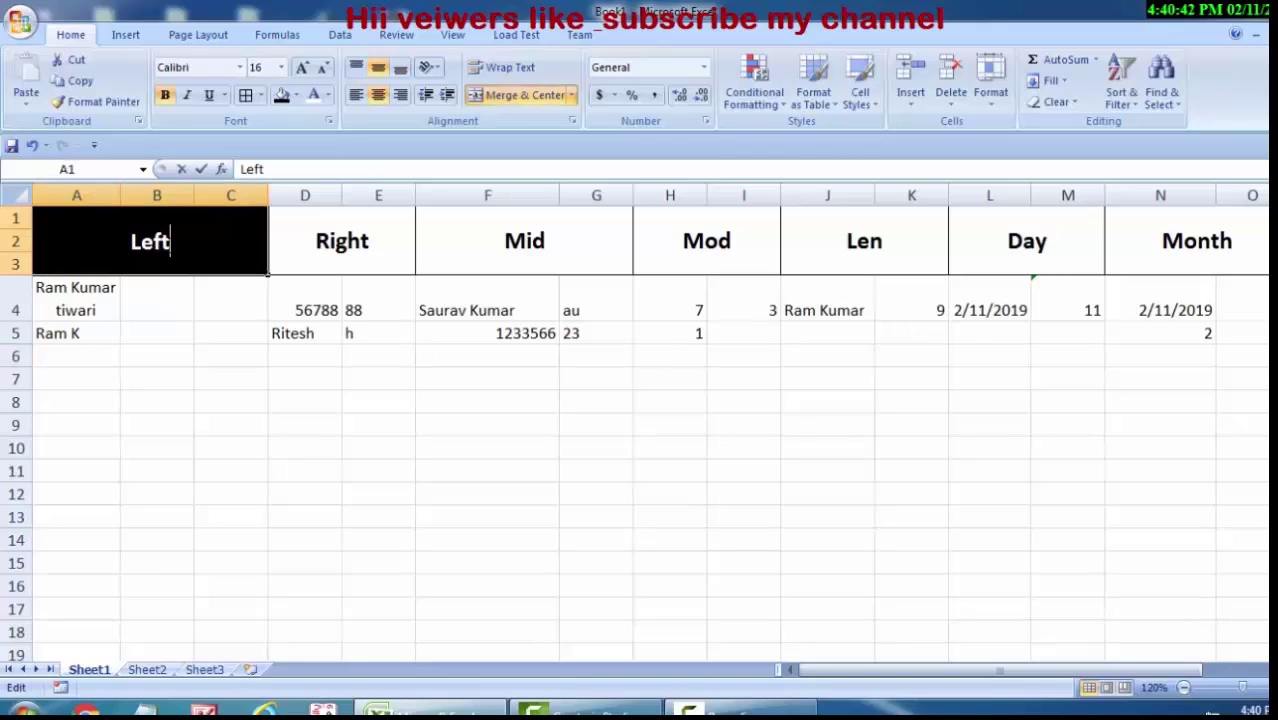
{"action": "left_click", "coordinate": [176, 393]}
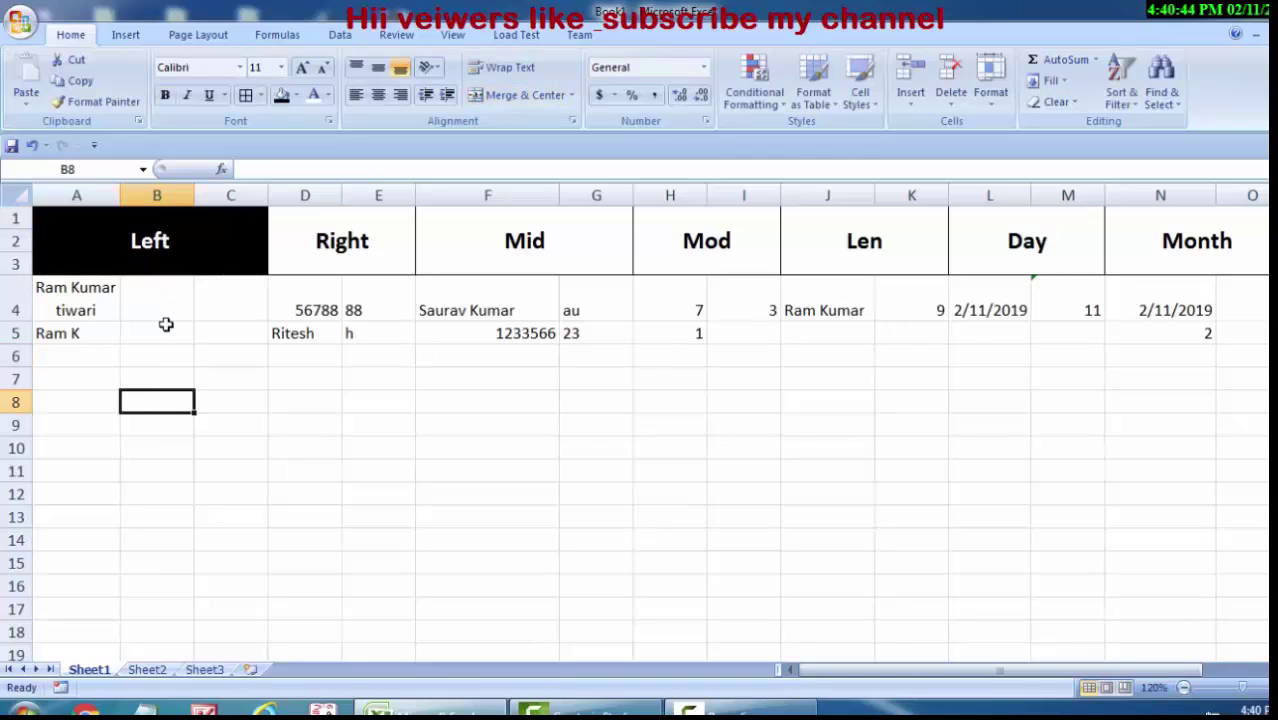
{"action": "left_click", "coordinate": [152, 258]}
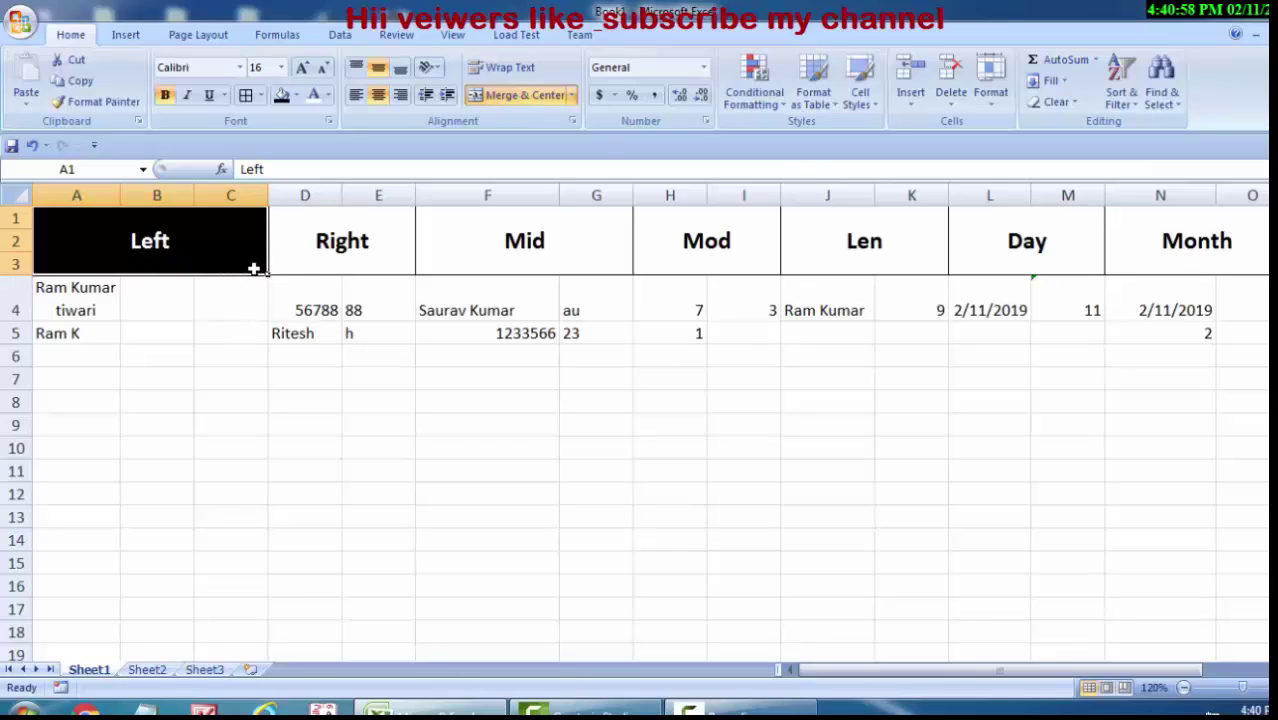
Copy the Left header's black fill and bold white text onto the Mid header with Format Painter.
{"action": "left_click", "coordinate": [561, 251]}
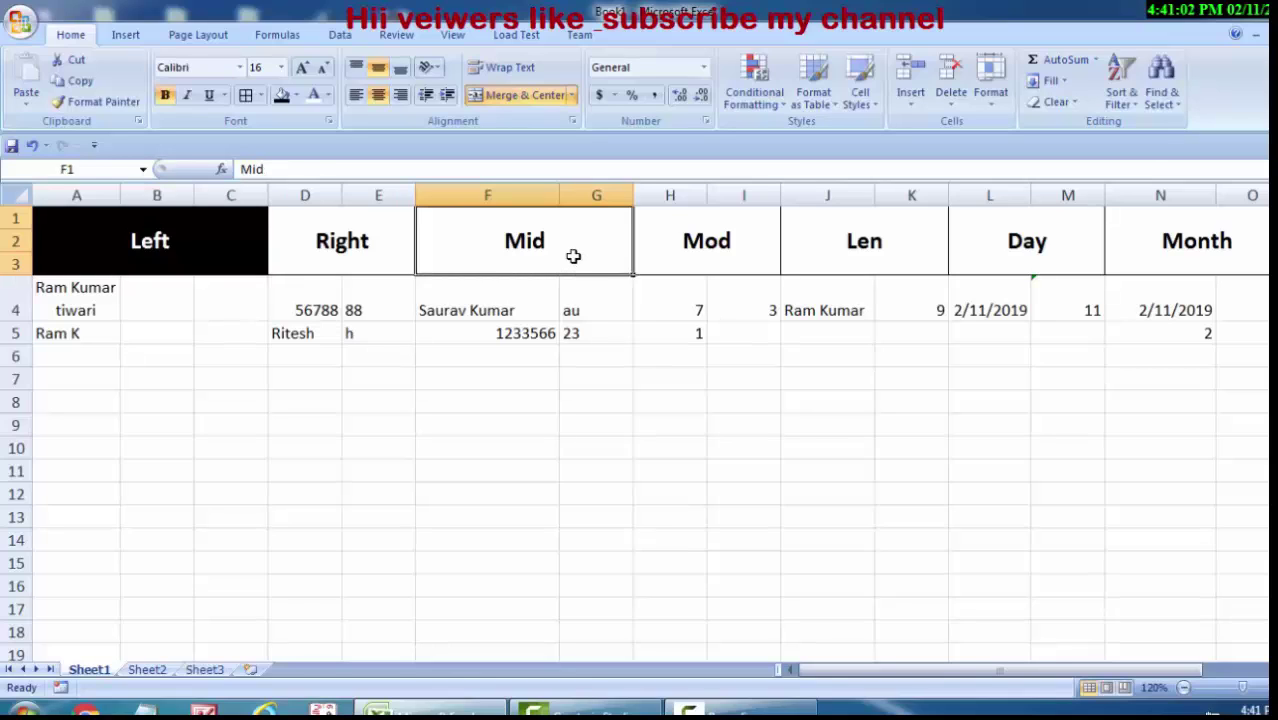
{"action": "double_click", "coordinate": [573, 256]}
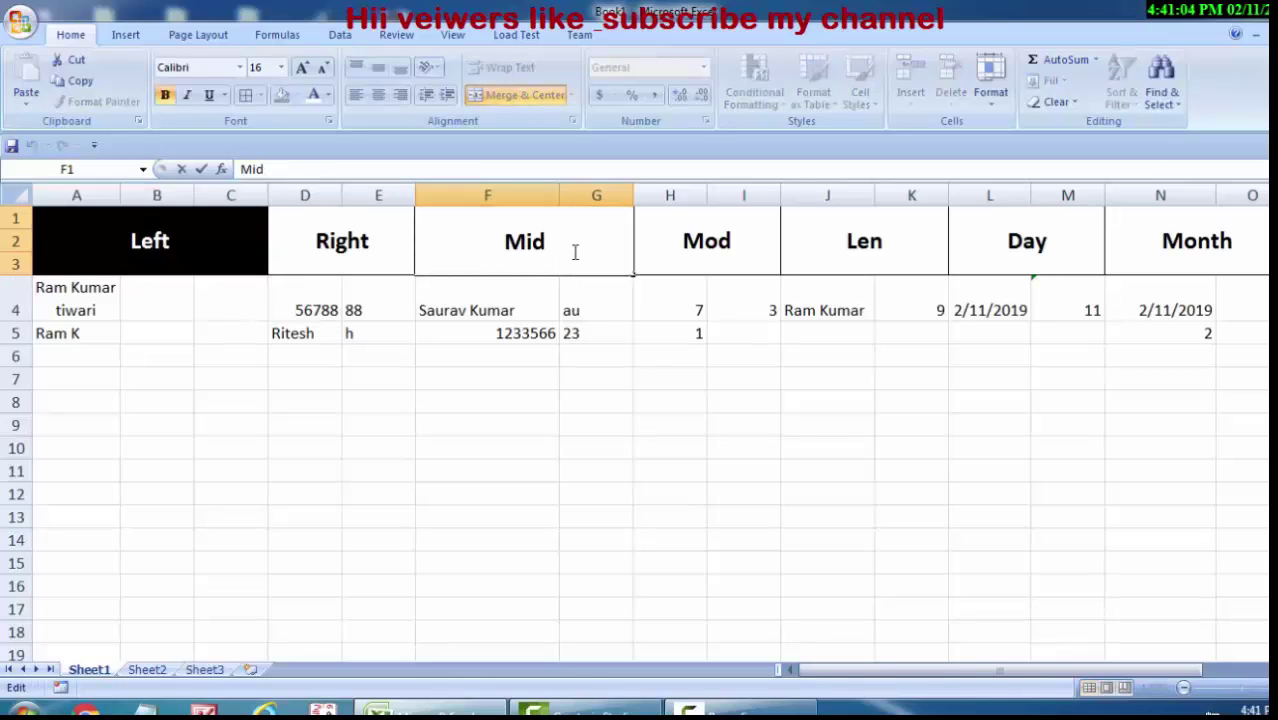
{"action": "left_click", "coordinate": [593, 466]}
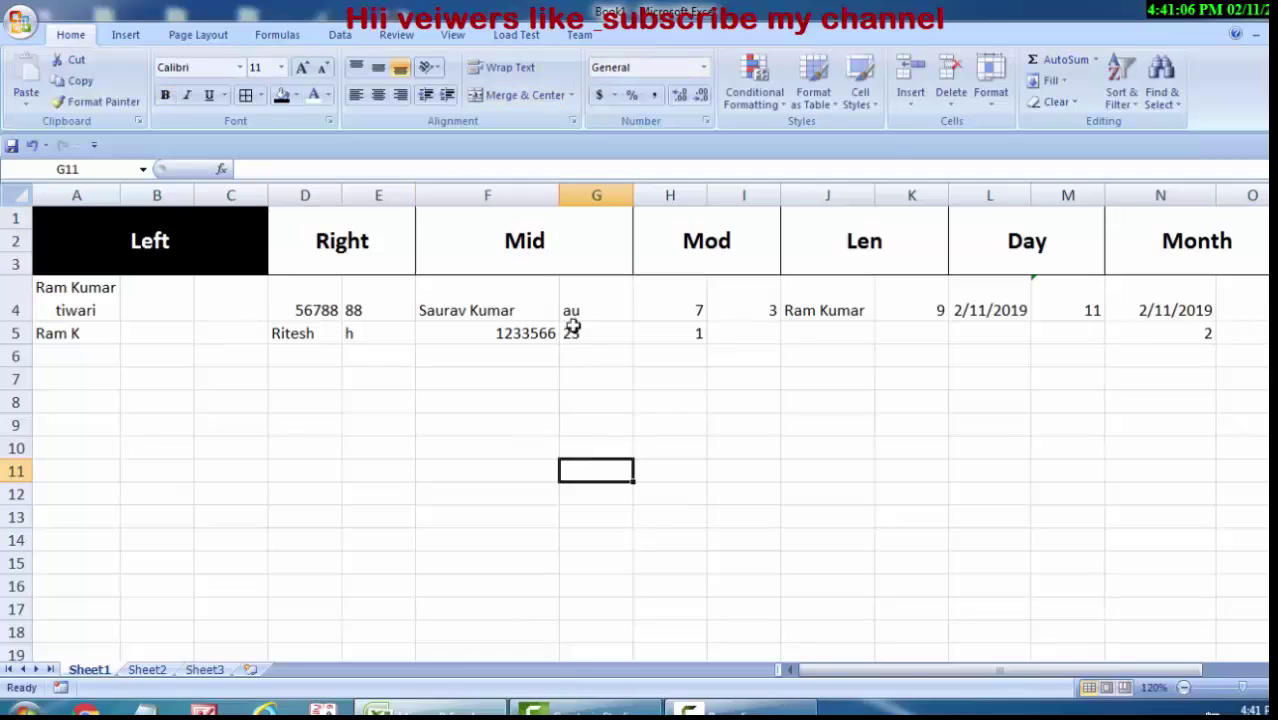
{"action": "left_click", "coordinate": [551, 240]}
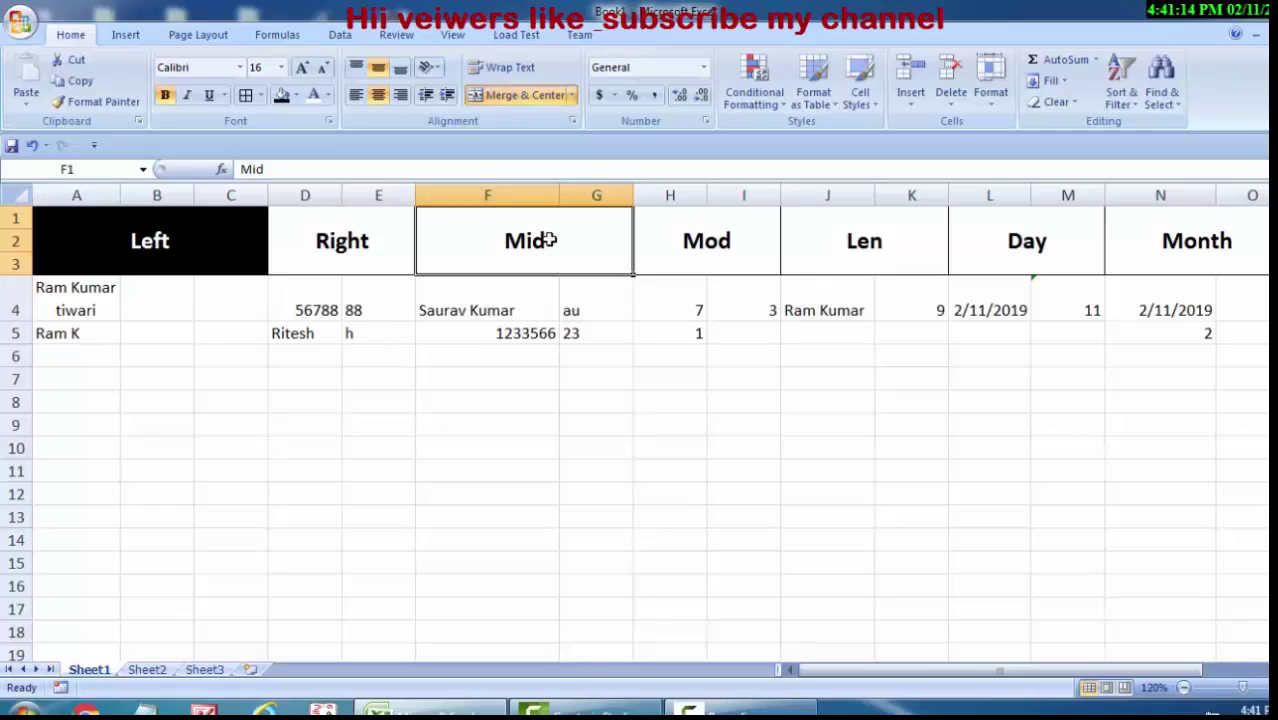
{"action": "left_click", "coordinate": [190, 227]}
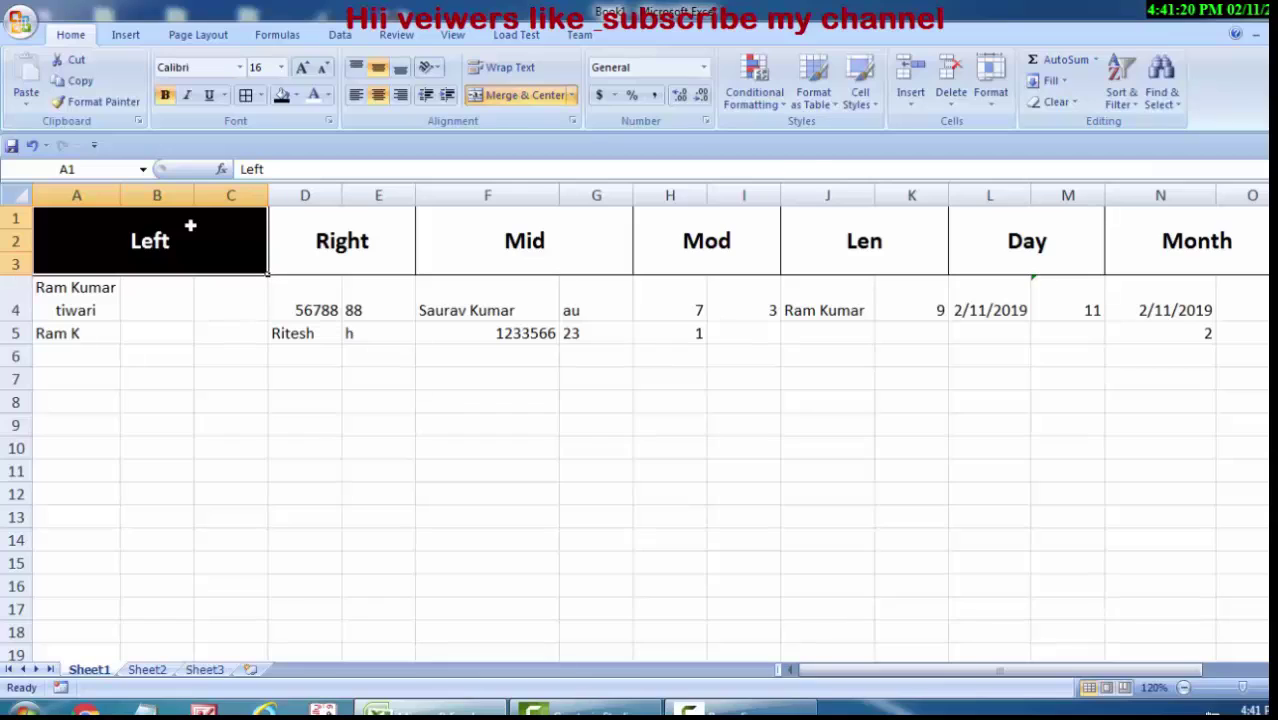
{"action": "left_click", "coordinate": [564, 248]}
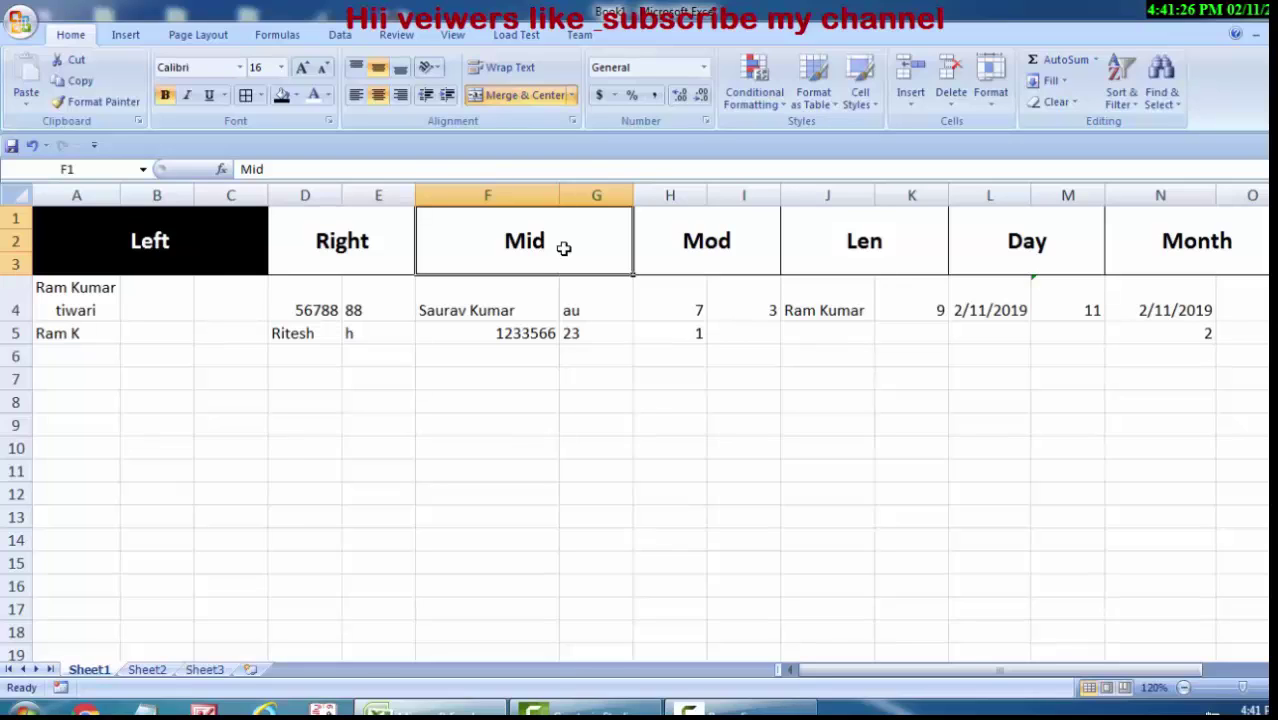
{"action": "left_click", "coordinate": [193, 268]}
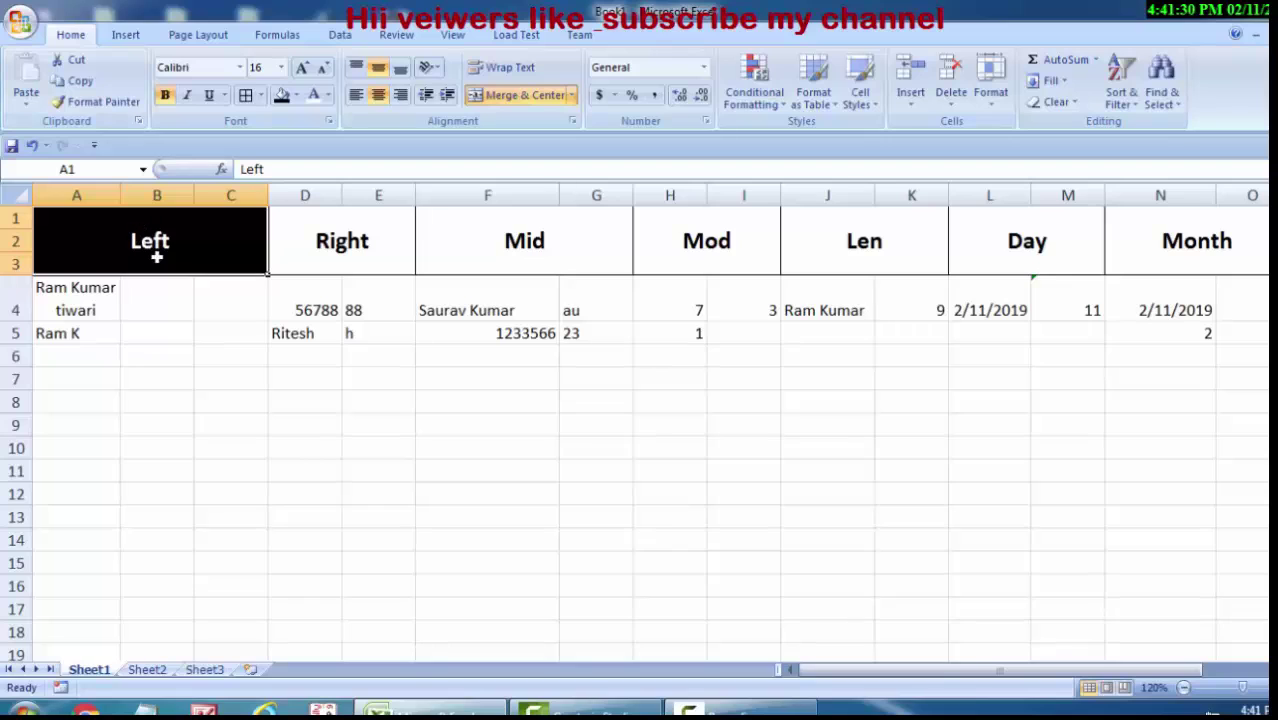
{"action": "left_click", "coordinate": [104, 102]}
{"action": "left_click", "coordinate": [108, 105]}
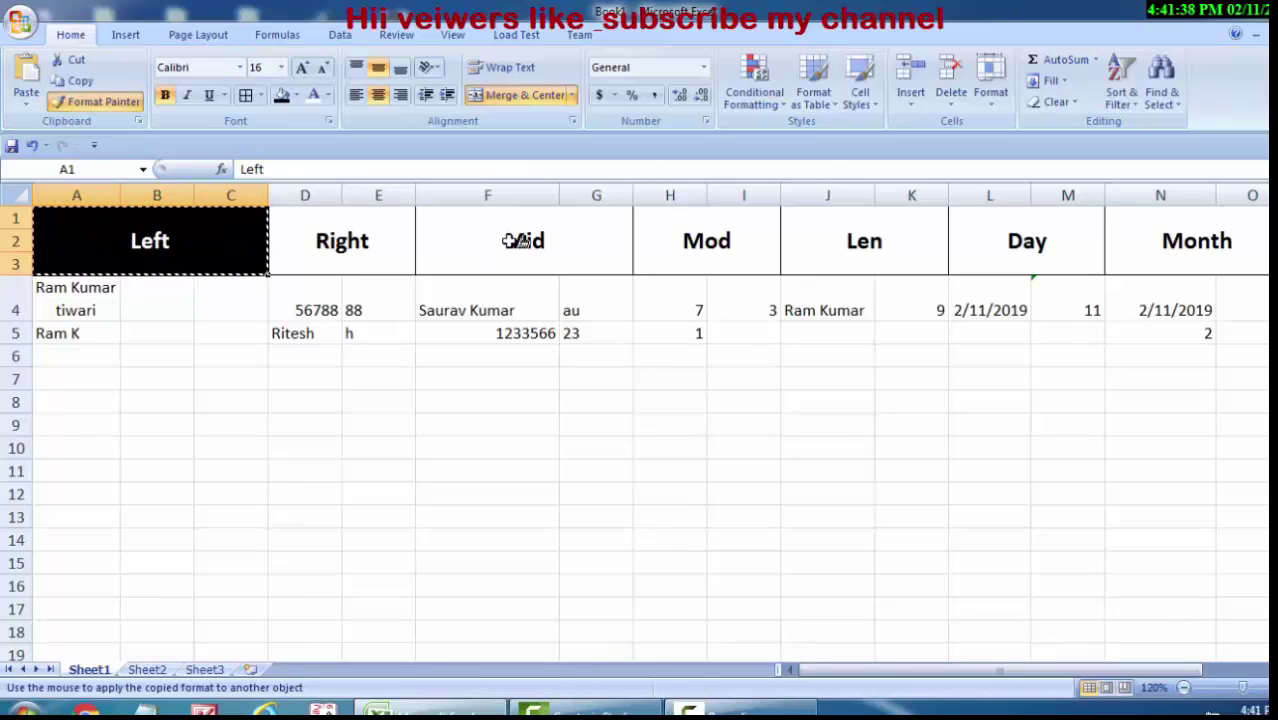
{"action": "left_click", "coordinate": [521, 241]}
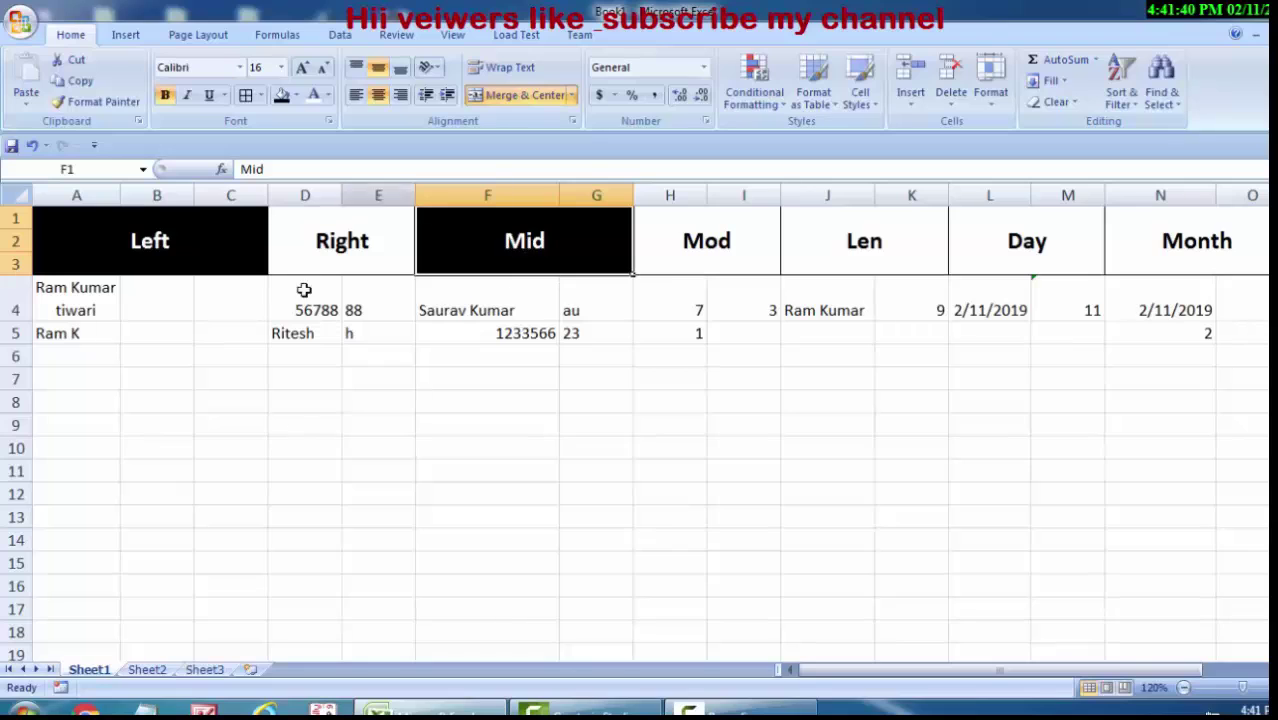
{"action": "left_click", "coordinate": [345, 493]}
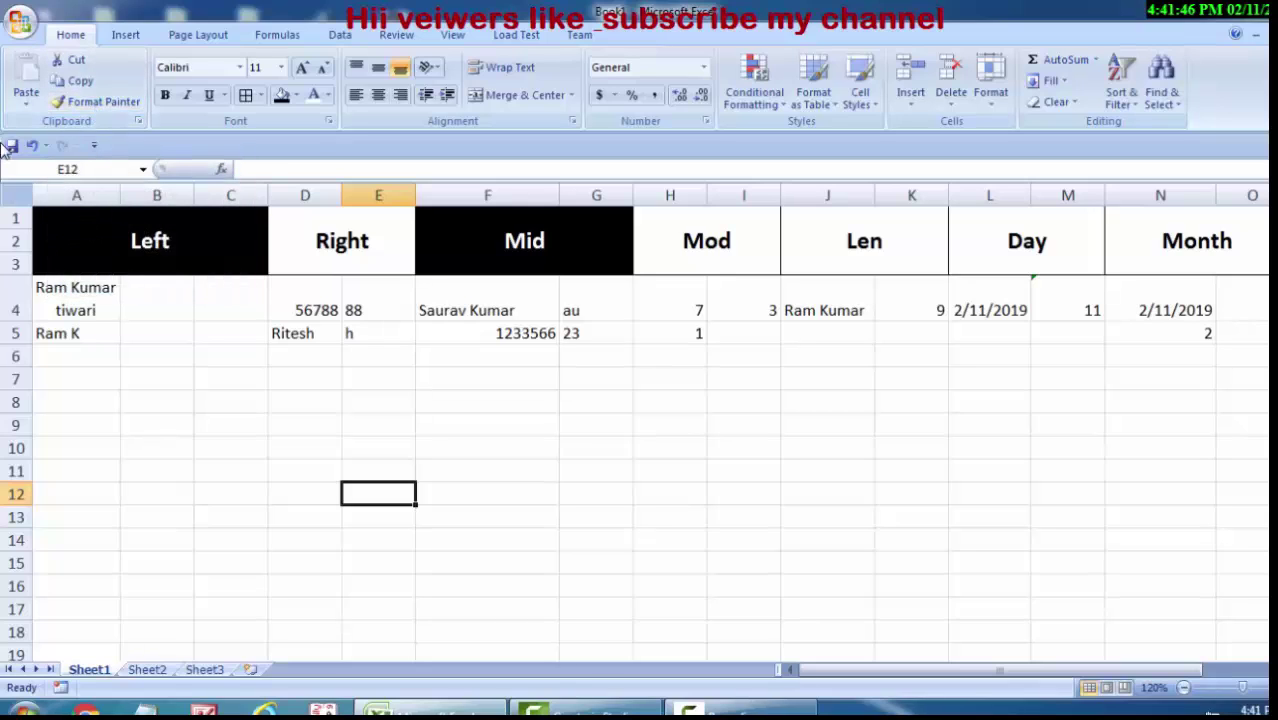
{"action": "left_click", "coordinate": [83, 106]}
Format Painter the Left header's black fill and white text onto the Len (J1) and Month (N1) headers.
{"action": "left_click", "coordinate": [189, 241]}
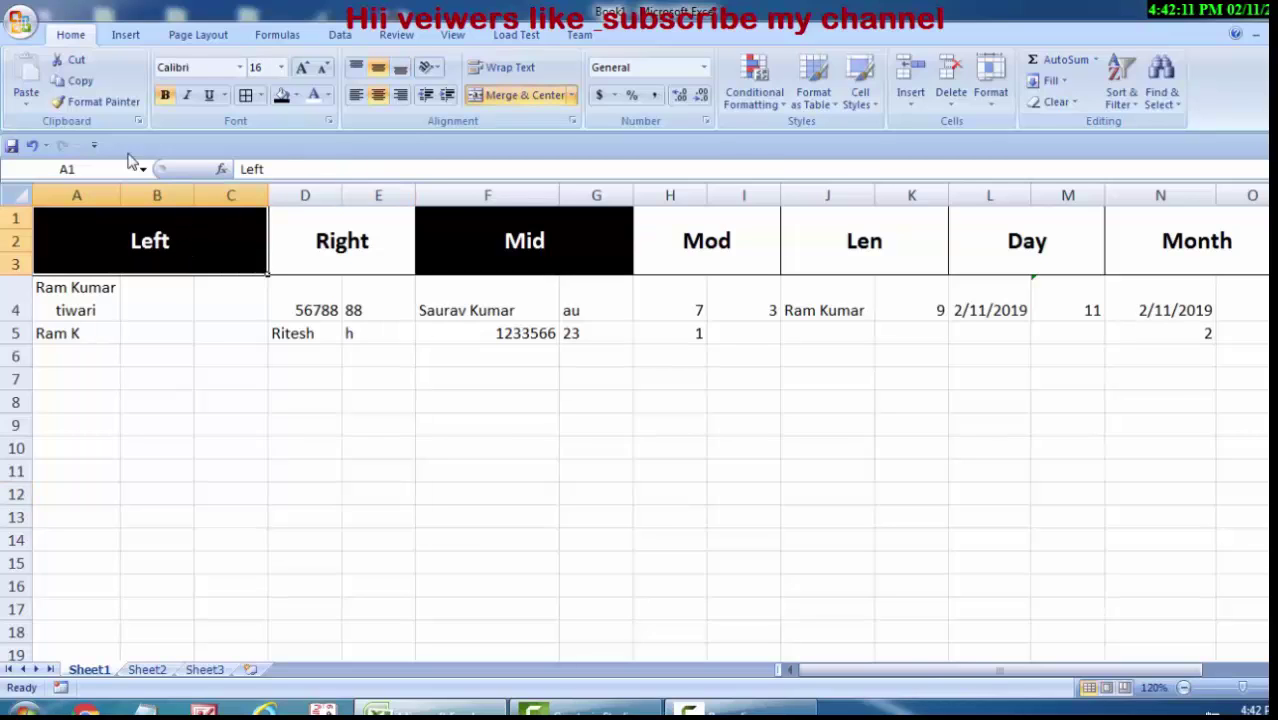
{"action": "left_click", "coordinate": [97, 101]}
{"action": "left_click", "coordinate": [820, 241]}
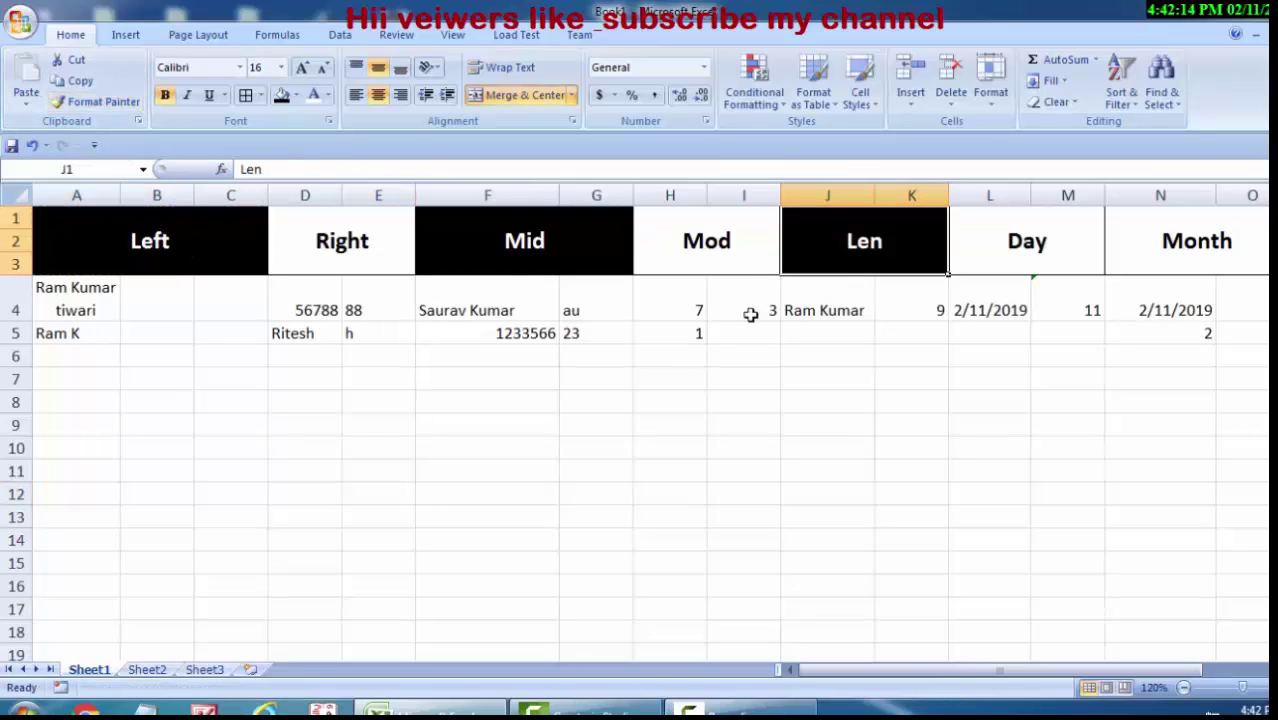
{"action": "left_click", "coordinate": [145, 240]}
{"action": "left_click", "coordinate": [97, 101]}
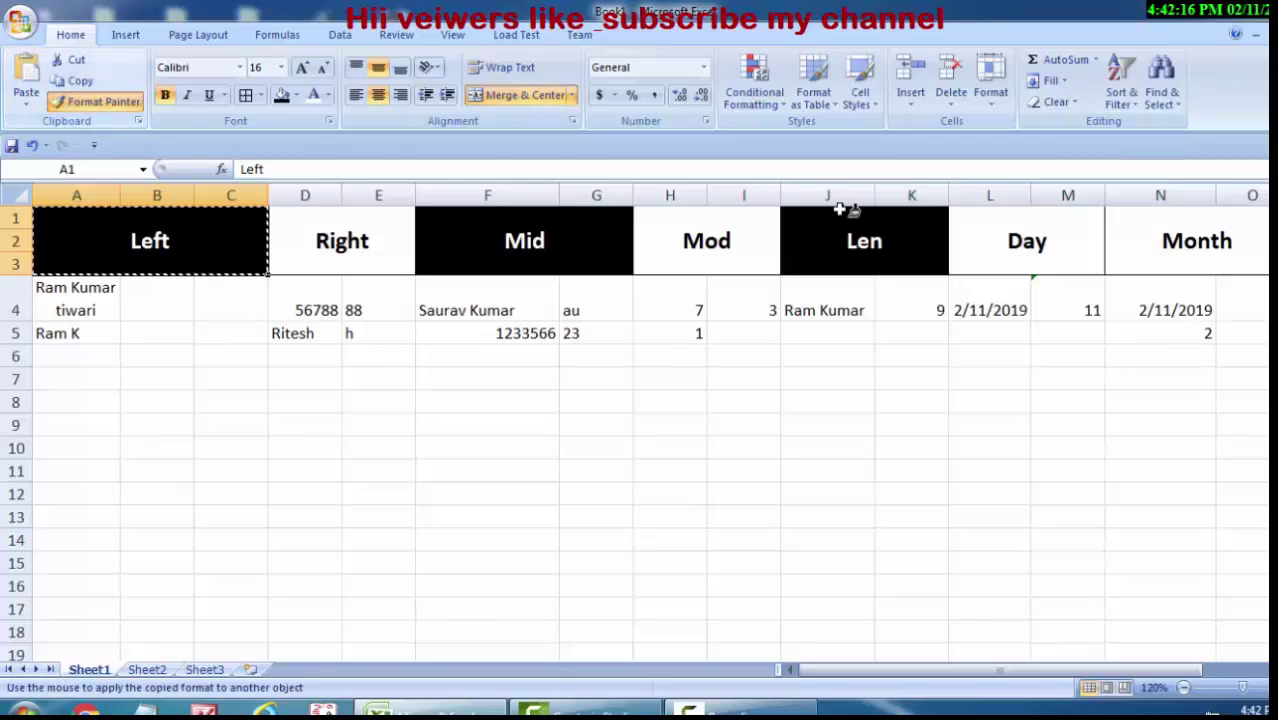
{"action": "left_click", "coordinate": [1195, 254]}
{"action": "left_click", "coordinate": [918, 441]}
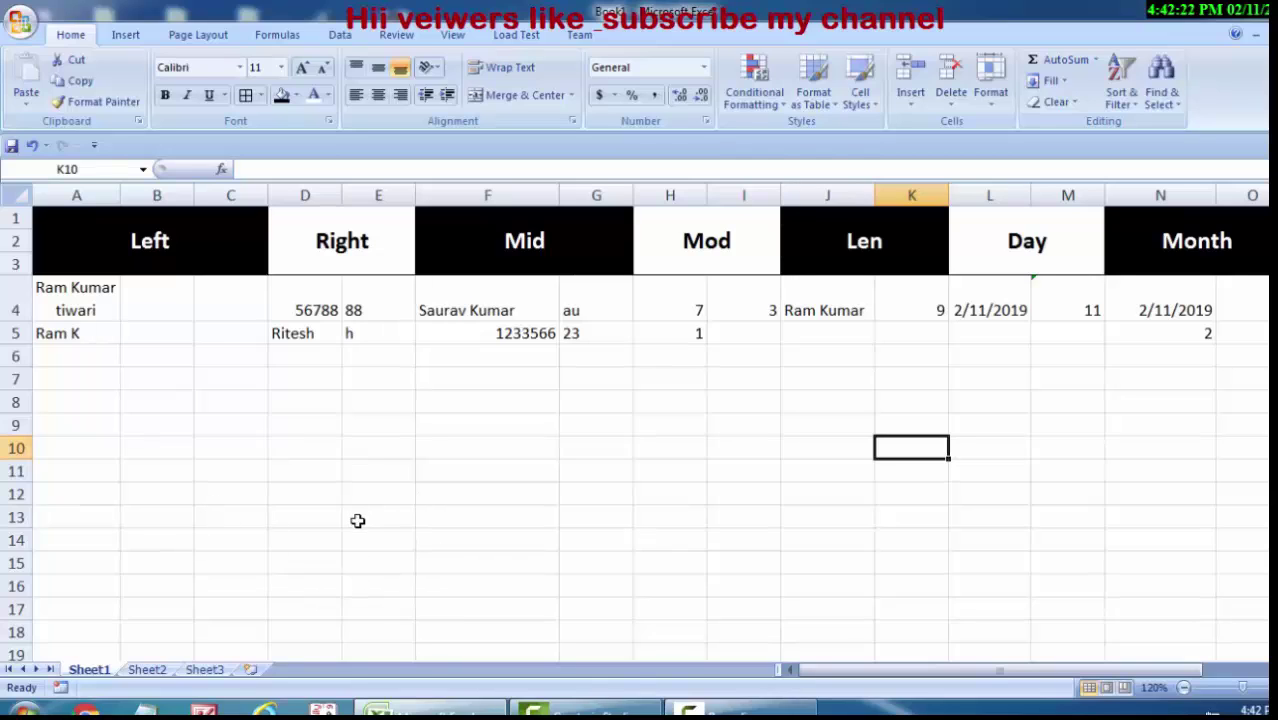
{"action": "left_click", "coordinate": [493, 294]}
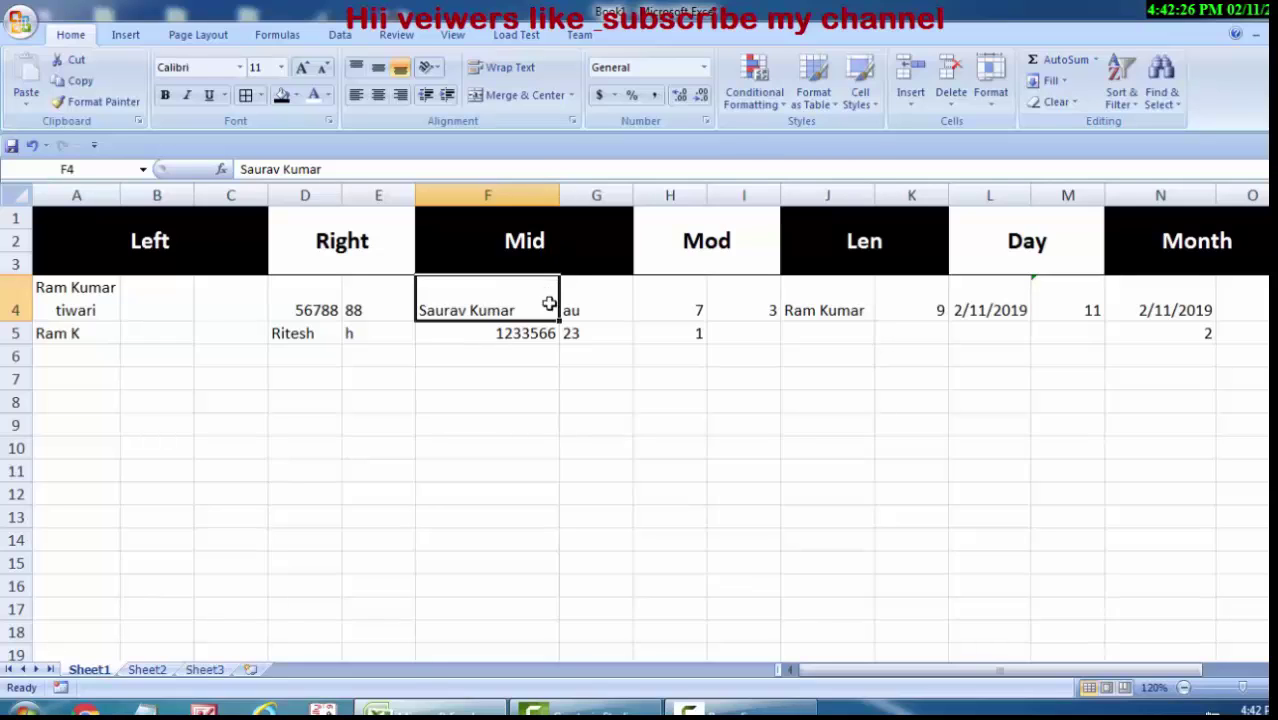
Append the person's surname to the sample name in cell F4.
{"action": "double_click", "coordinate": [527, 305]}
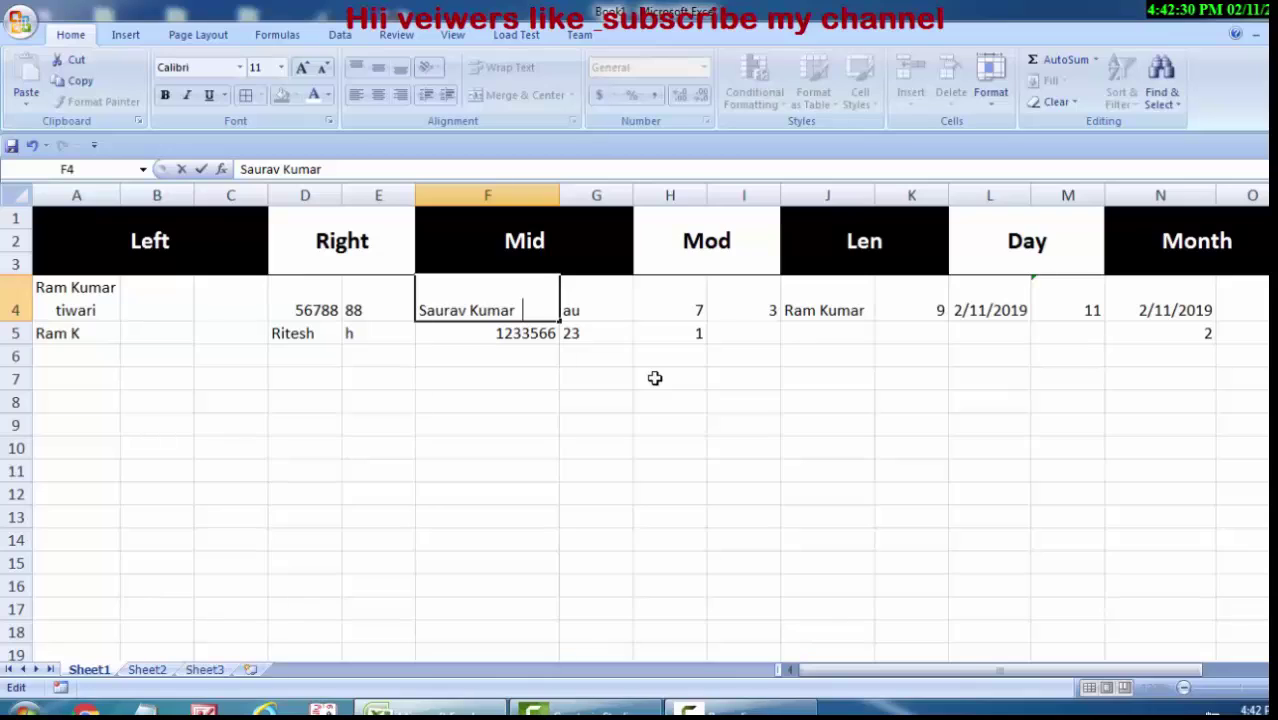
{"action": "type", "text": "v"}
{"action": "type", "text": "h"}
{"action": "type", "text": "waka"}
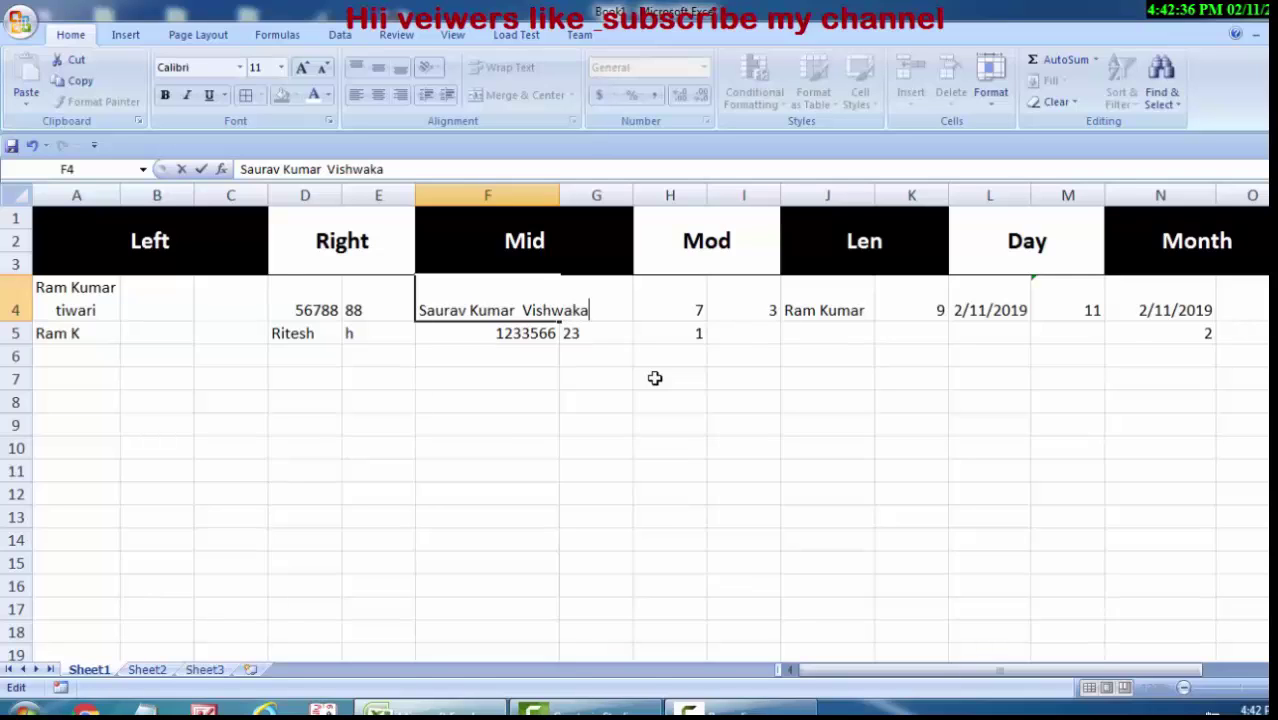
{"action": "type", "text": "rma"}
{"action": "left_click", "coordinate": [549, 428]}
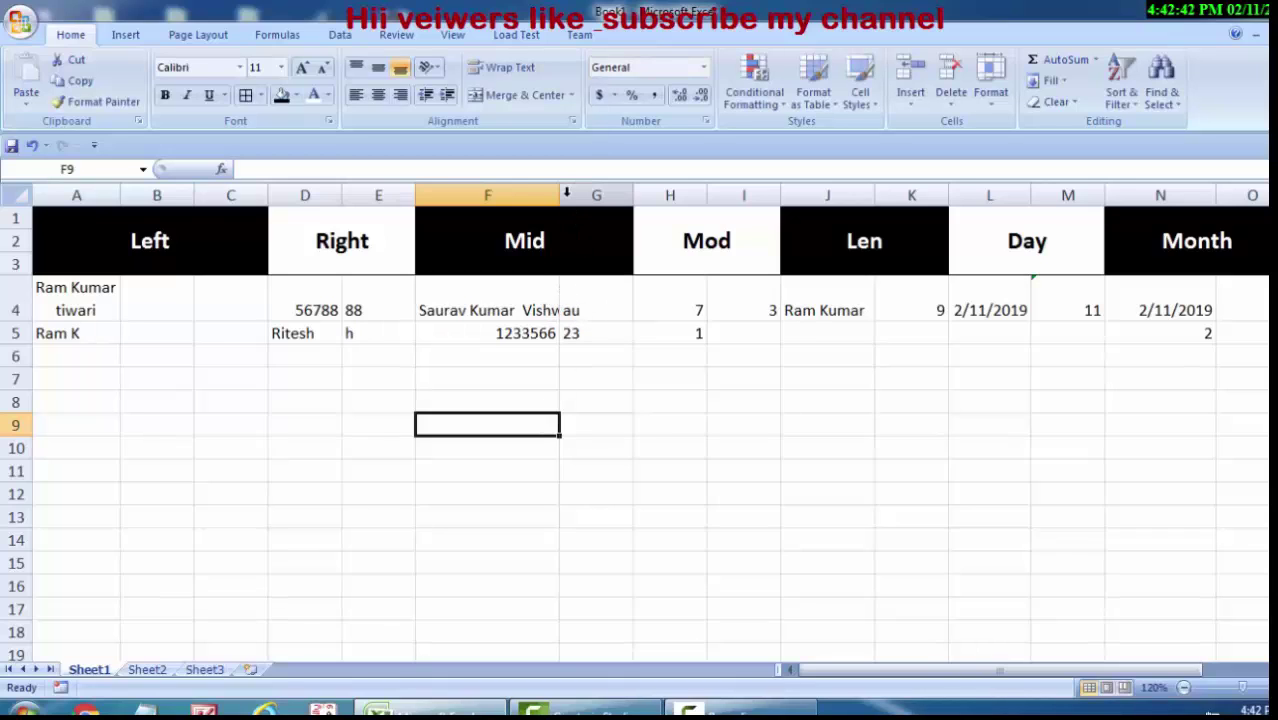
Wrap the name in F4 onto two lines and centre it horizontally.
{"action": "left_click", "coordinate": [527, 294]}
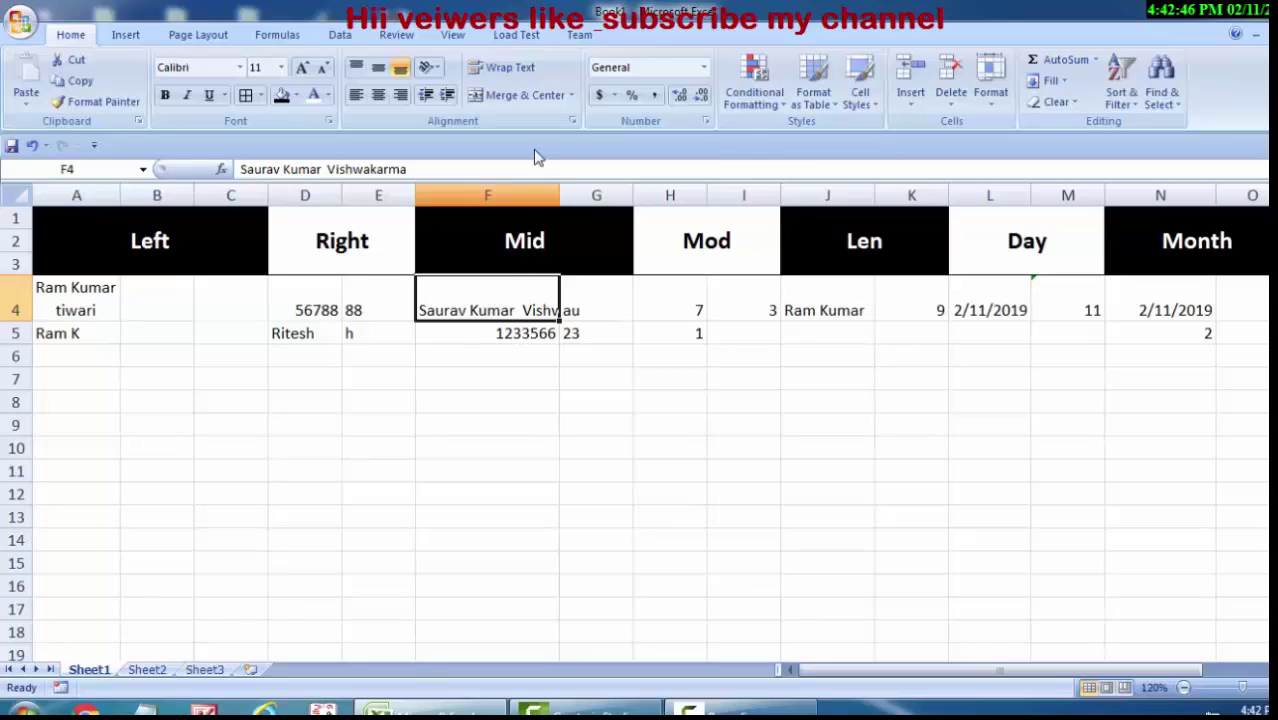
{"action": "left_click", "coordinate": [512, 67]}
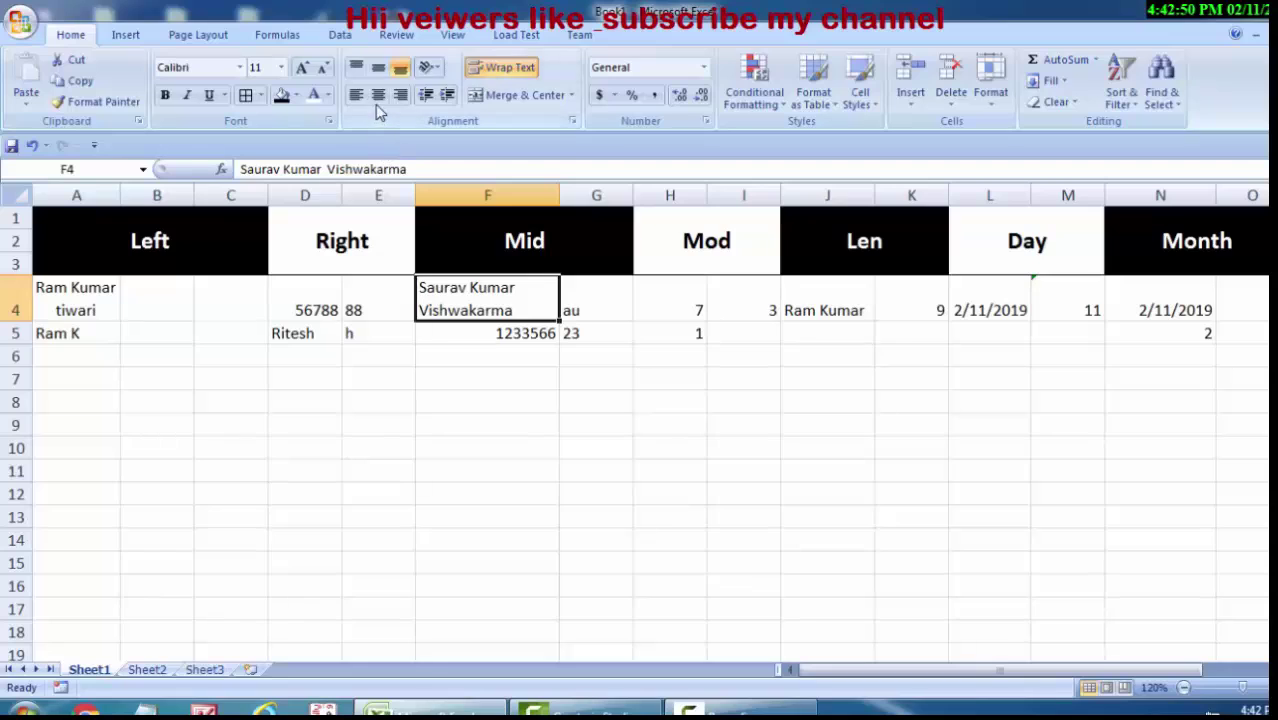
{"action": "left_click", "coordinate": [378, 95]}
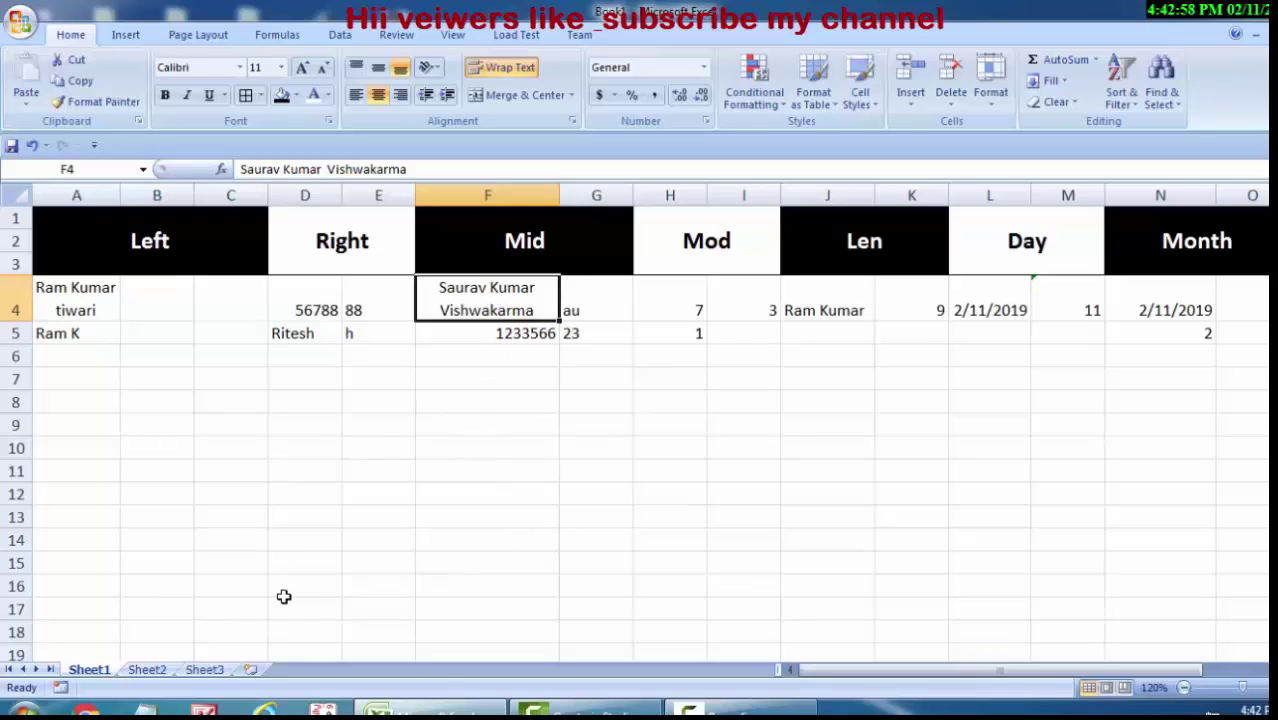
{"action": "left_click", "coordinate": [785, 710]}
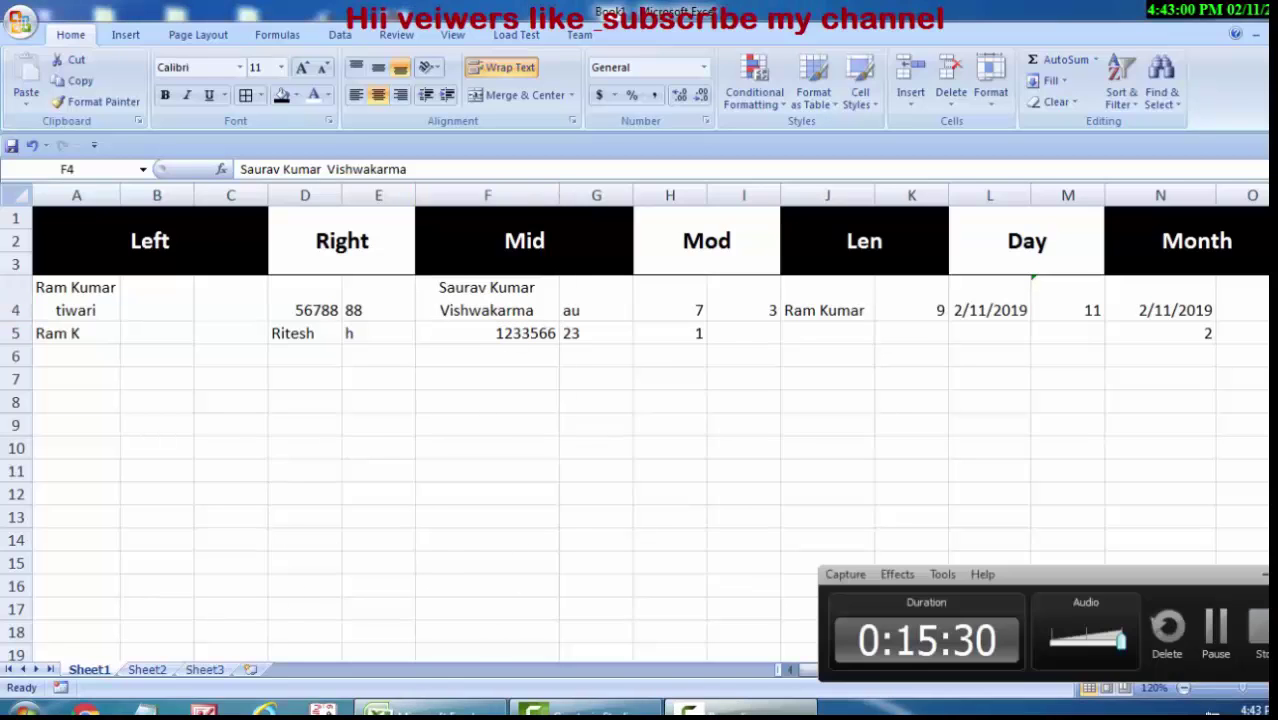